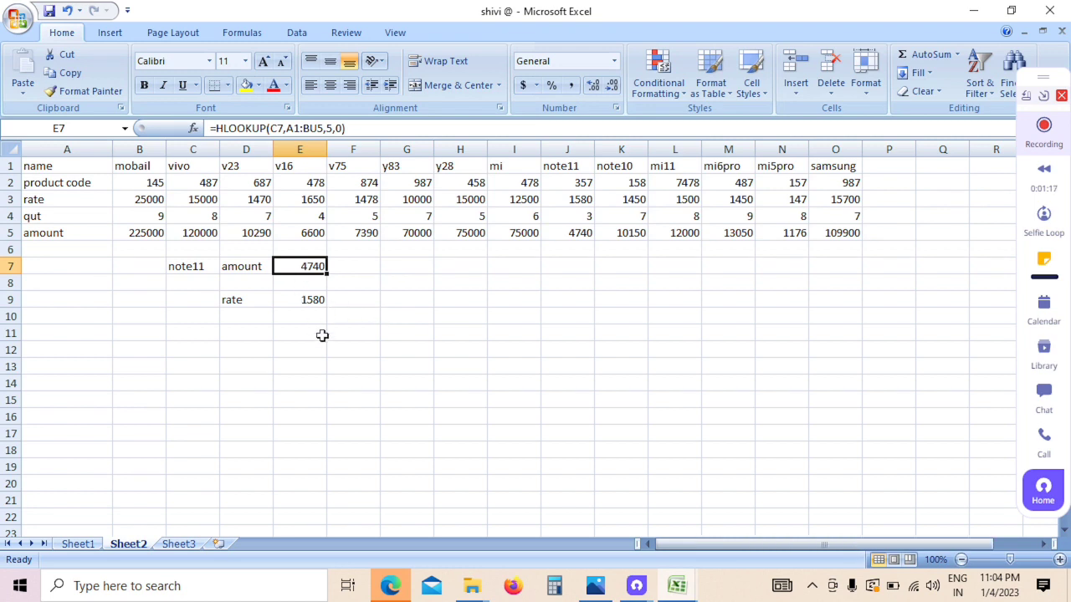
Step: Clear the lookup results beside the amount and rate labels in cells E7 to E11
left_click_drag(321, 334, 298, 235)
left_click(299, 266)
left_click_drag(318, 328, 302, 266)
key("Delete")
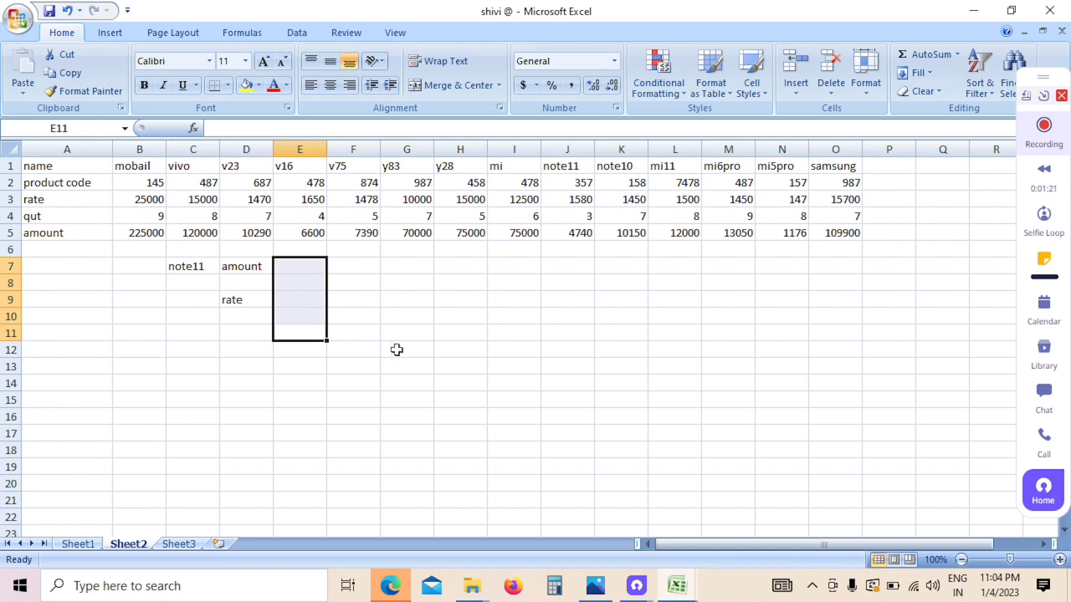
left_click(394, 351)
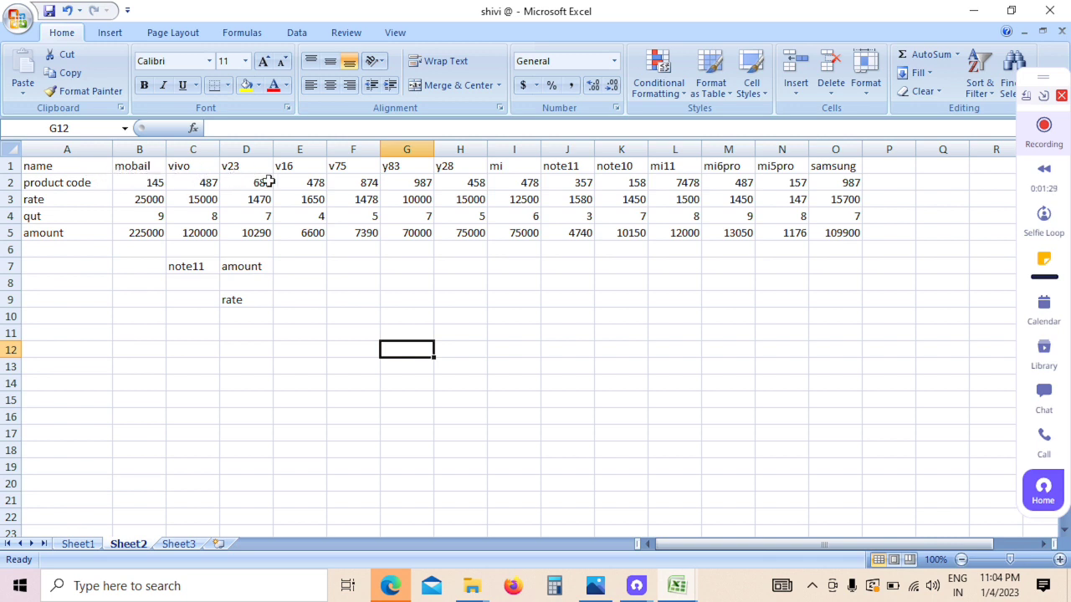
Step: Examine the product names in row 1, the product codes in row 2 and the row headings in column A
left_click(370, 172)
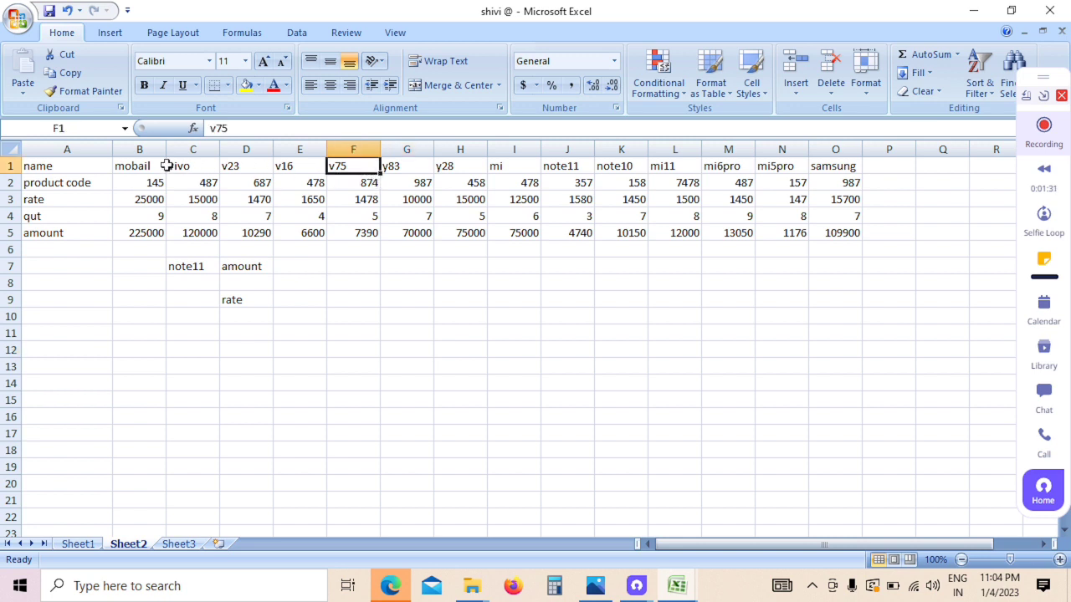
left_click_drag(146, 165, 779, 162)
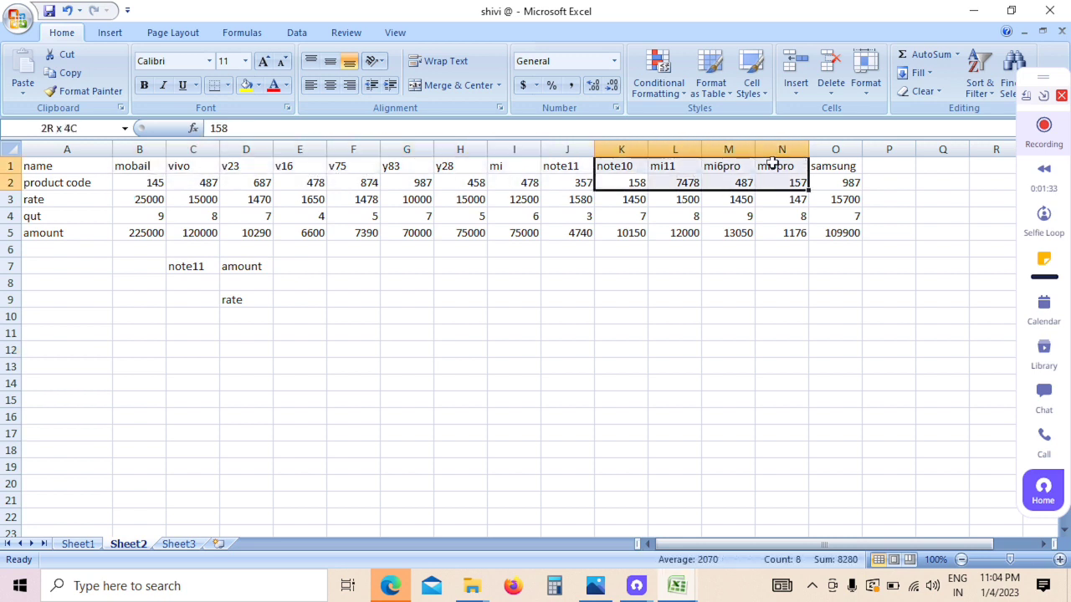
left_click_drag(131, 168, 853, 175)
left_click(125, 263)
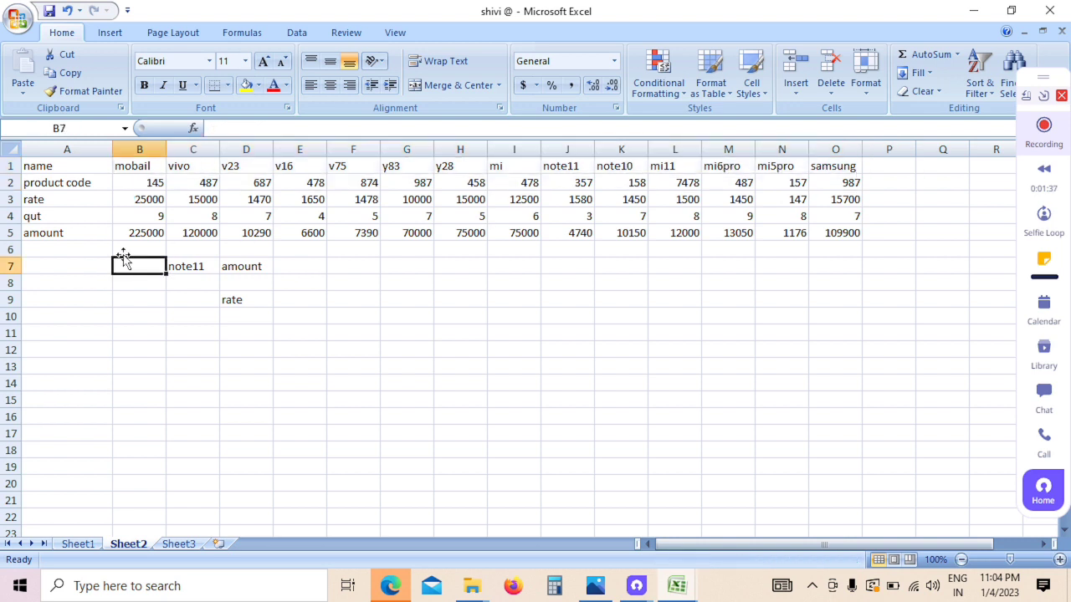
left_click_drag(140, 182, 831, 189)
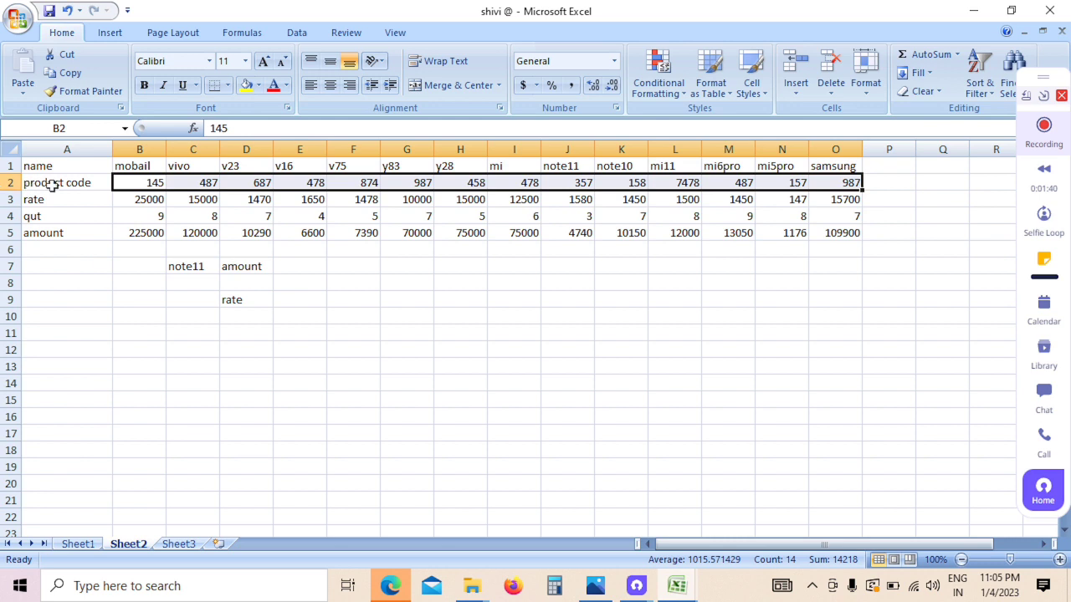
left_click(82, 188)
left_click(84, 203)
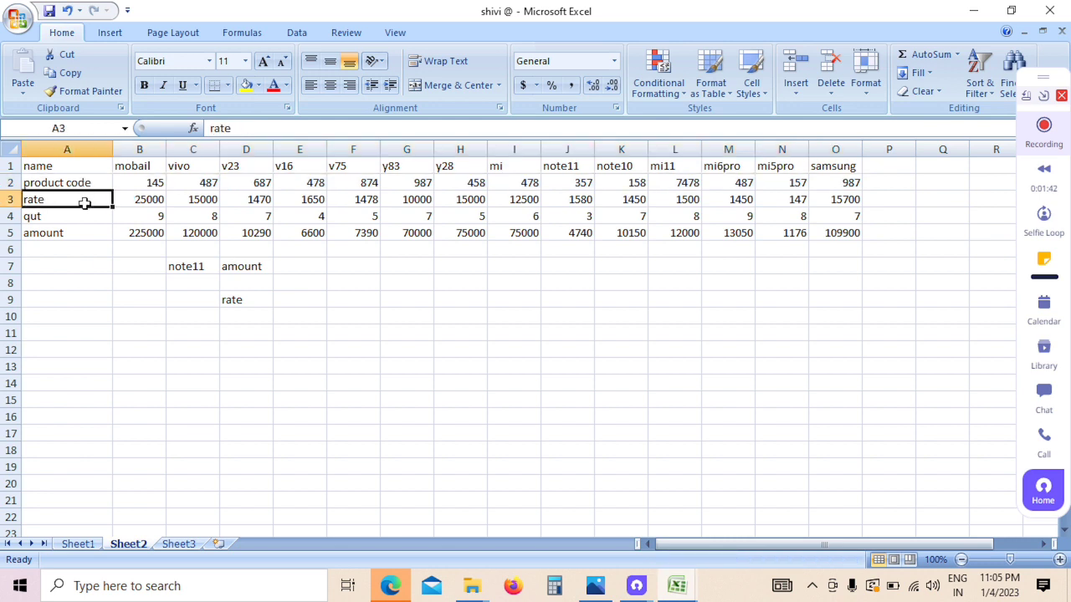
Step: Correct the row heading in cell A4 to "qty"
left_click(83, 216)
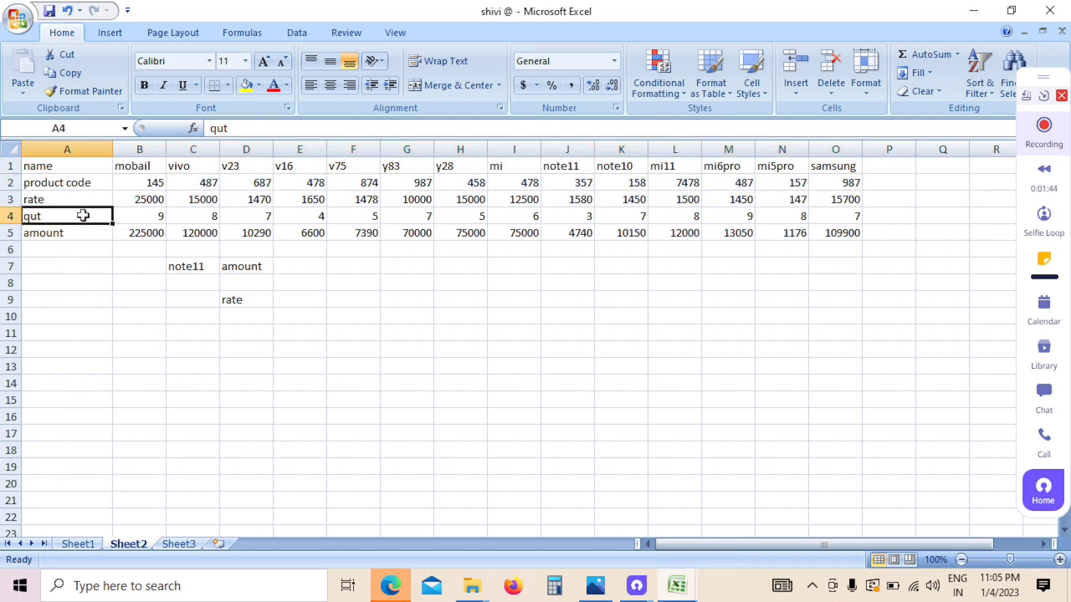
type("qty")
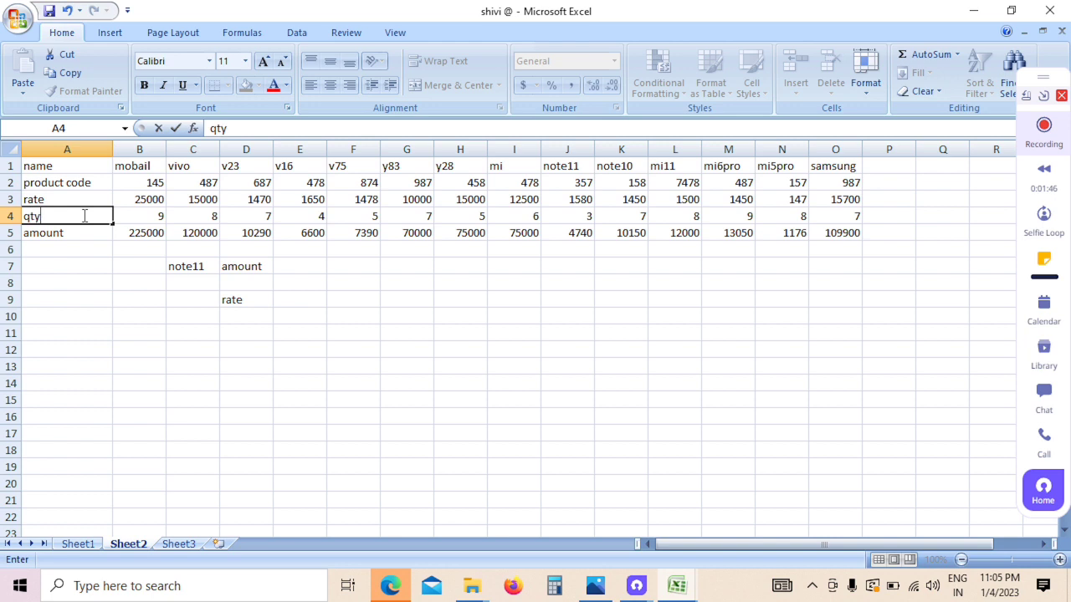
left_click(60, 234)
double_click(65, 238)
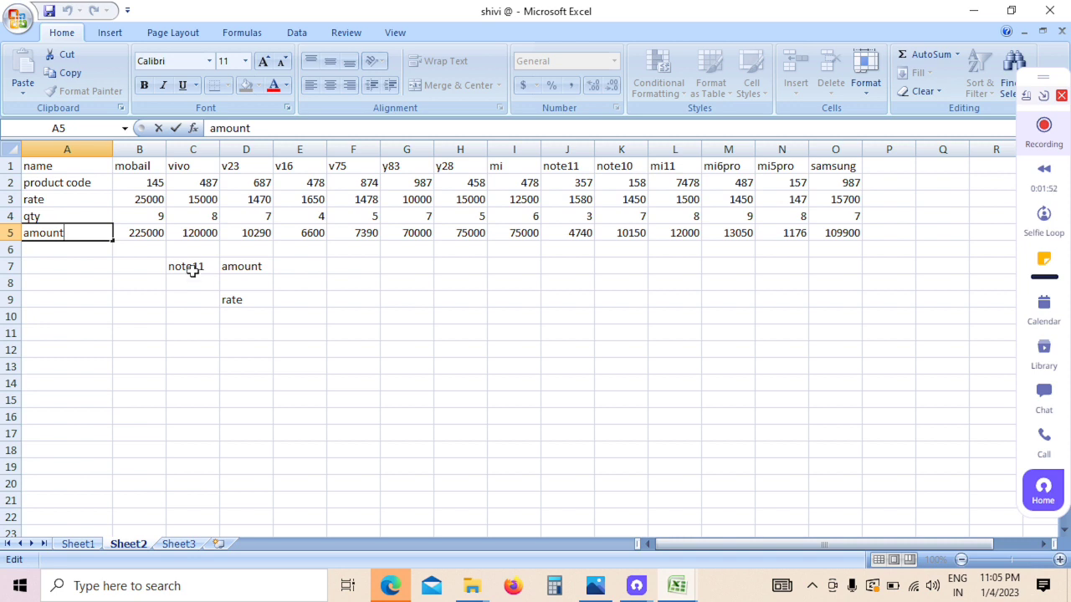
Step: Examine the note11 lookup labels in row 7 and compare them with the note11 column's code and amount in the table
left_click(231, 268)
left_click(299, 264)
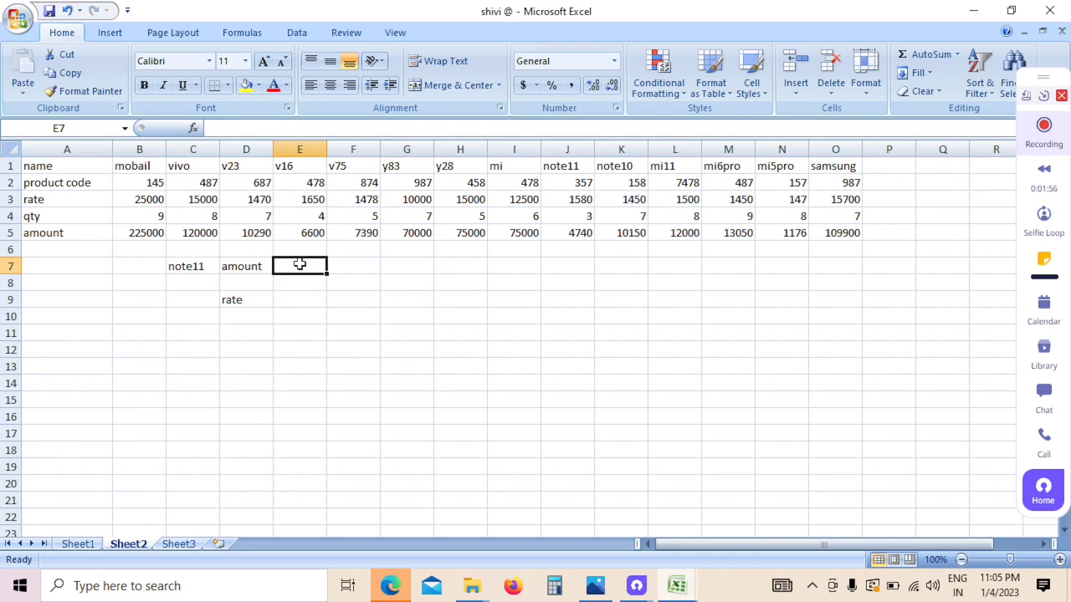
double_click(189, 268)
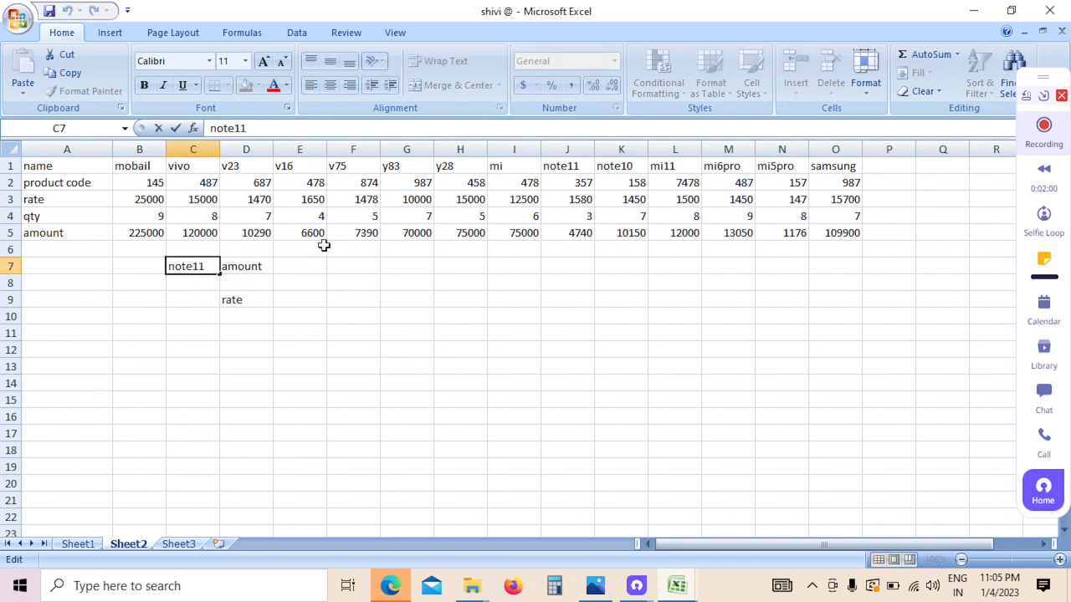
left_click(585, 184)
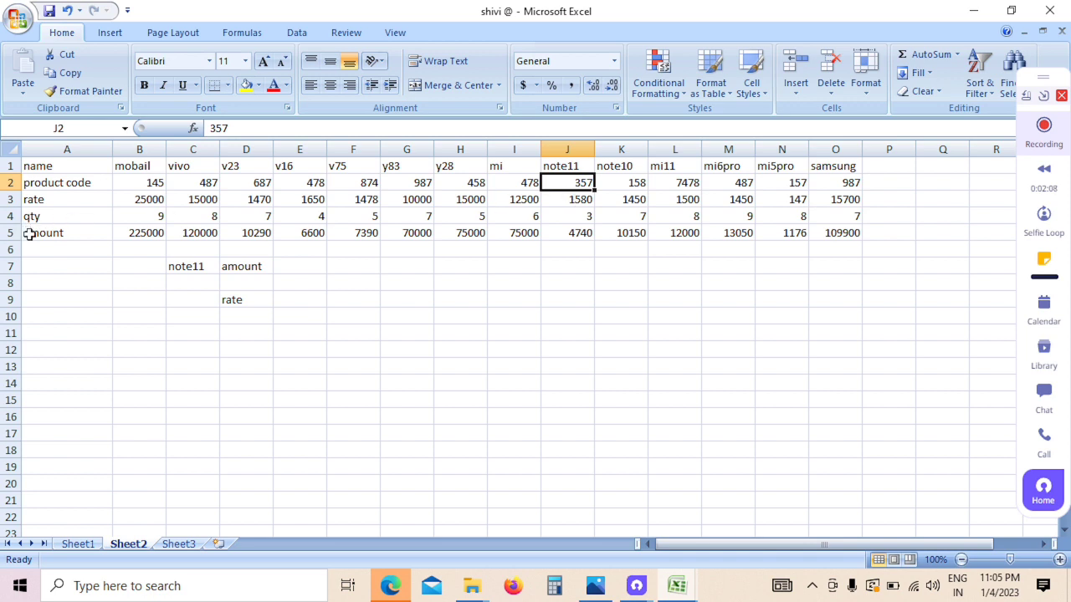
left_click(578, 238)
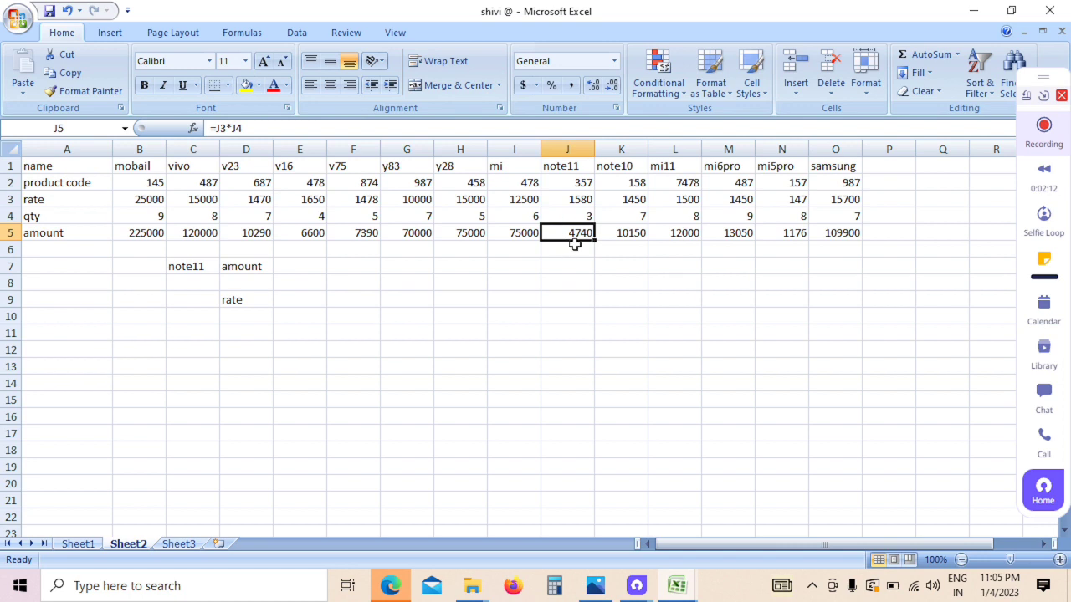
left_click(318, 268)
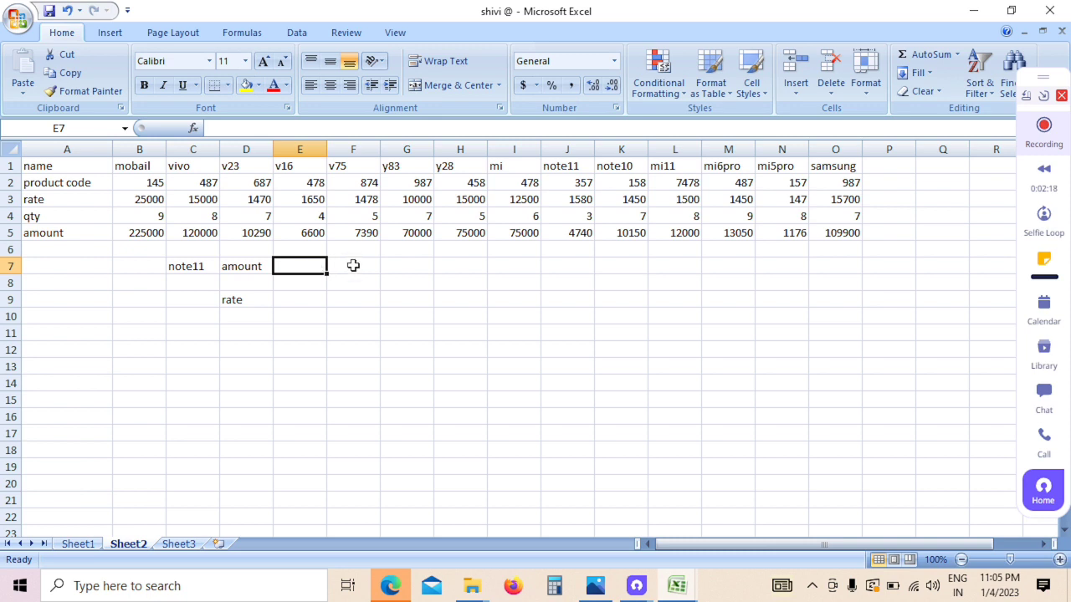
left_click(381, 333)
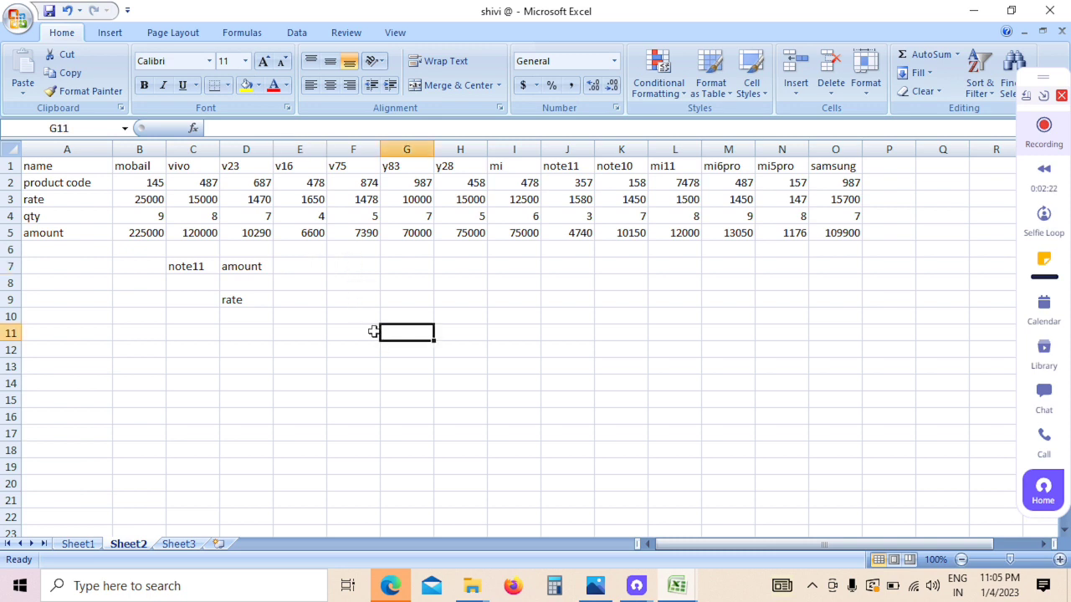
left_click_drag(83, 197, 366, 215)
left_click_drag(521, 217, 601, 238)
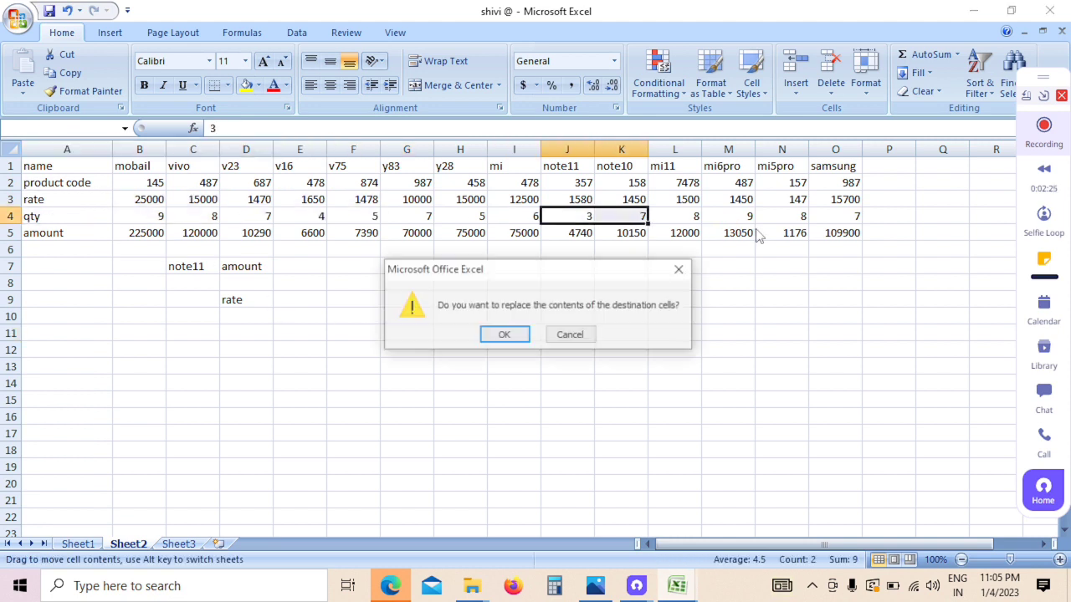
left_click(566, 334)
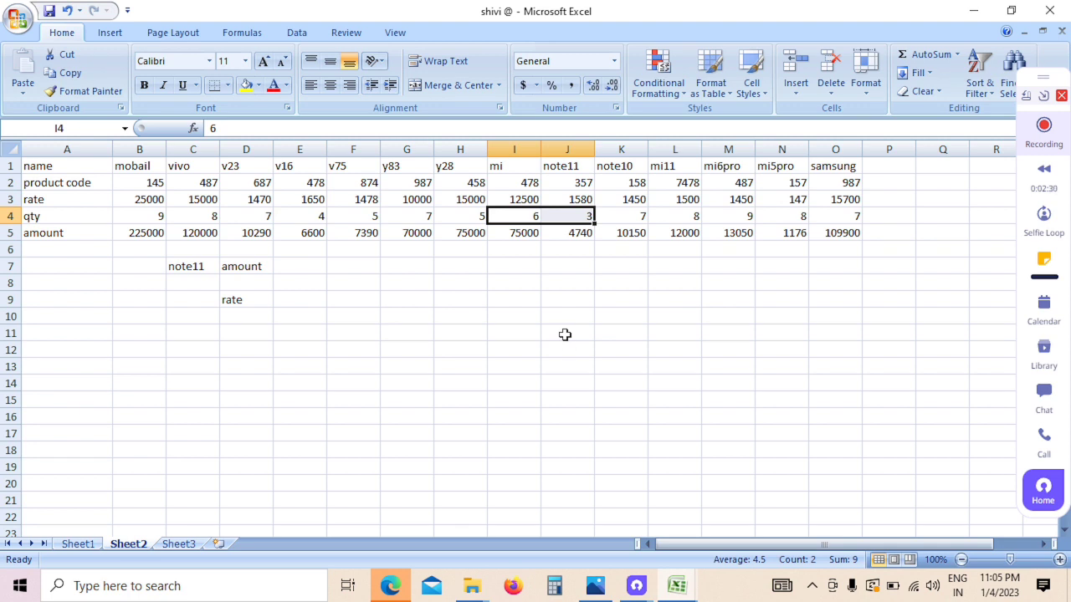
left_click(467, 311)
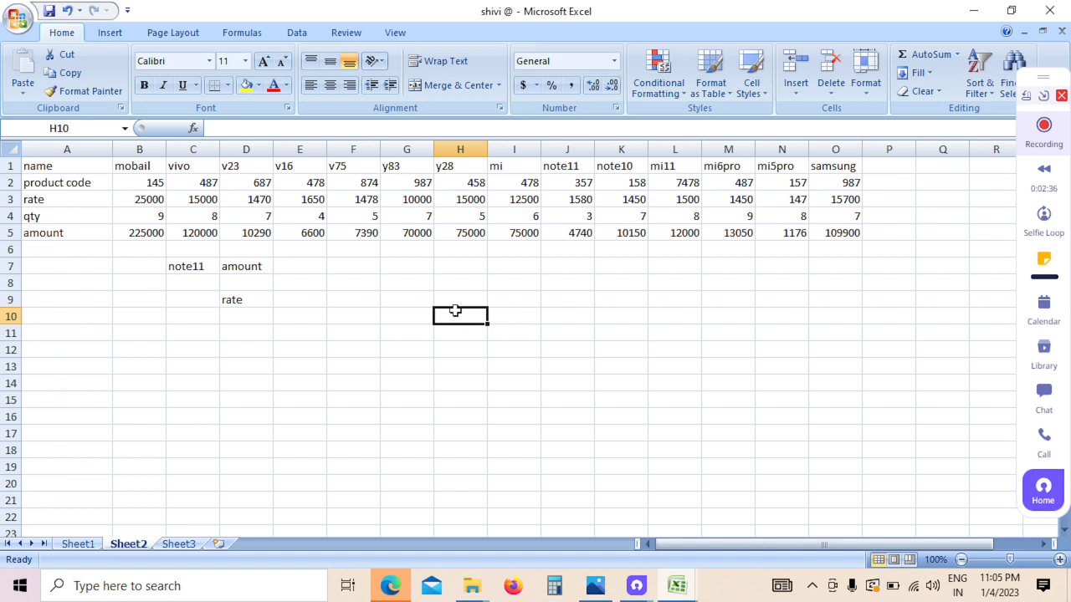
left_click(81, 295)
key("Up")
key("Up")
key("Up")
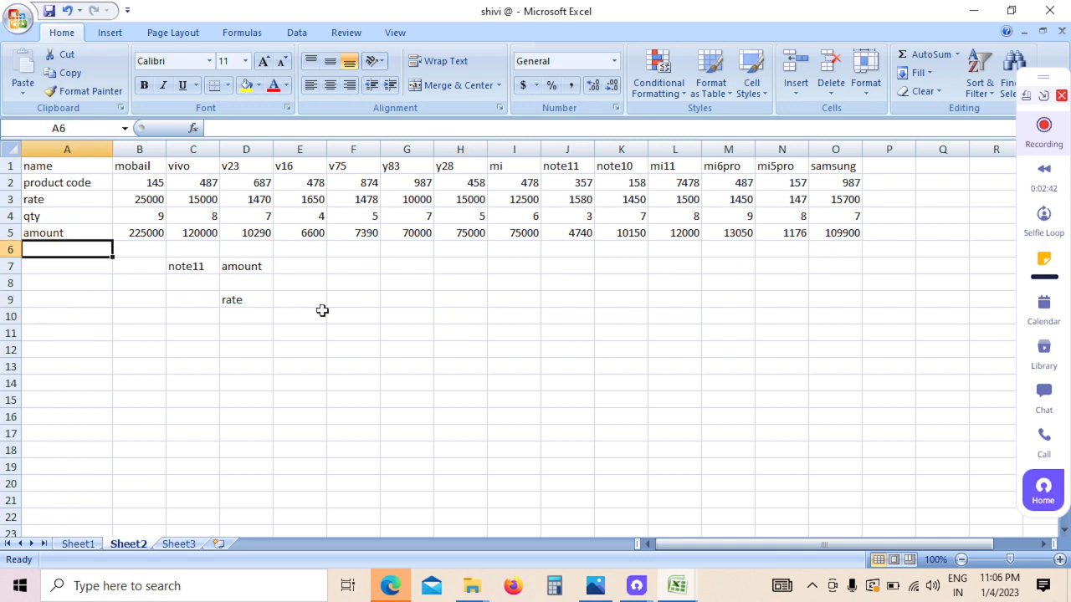
left_click_drag(243, 350, 460, 361)
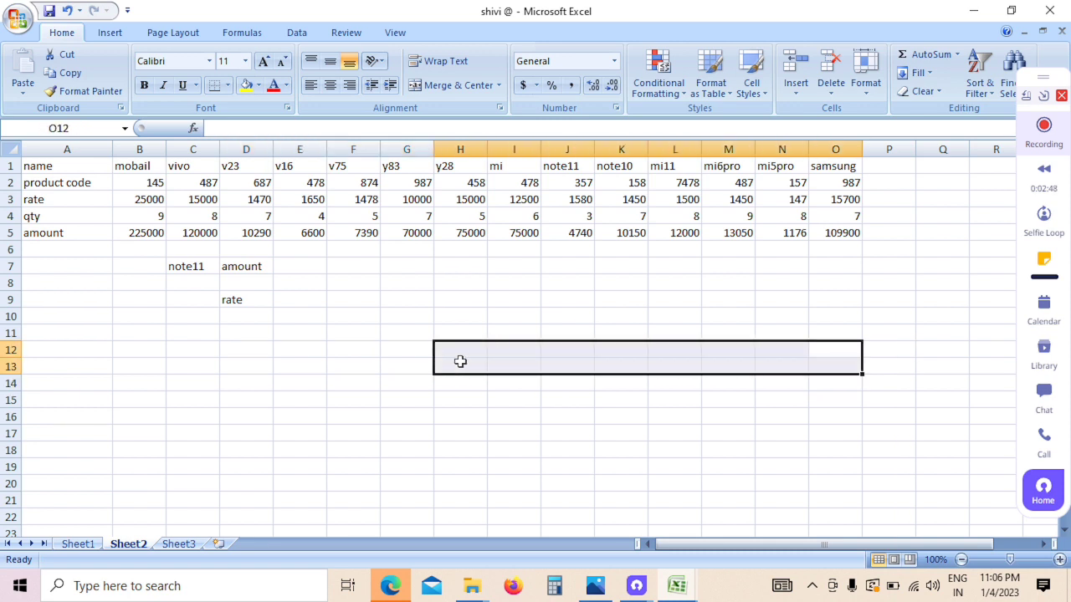
left_click(283, 362)
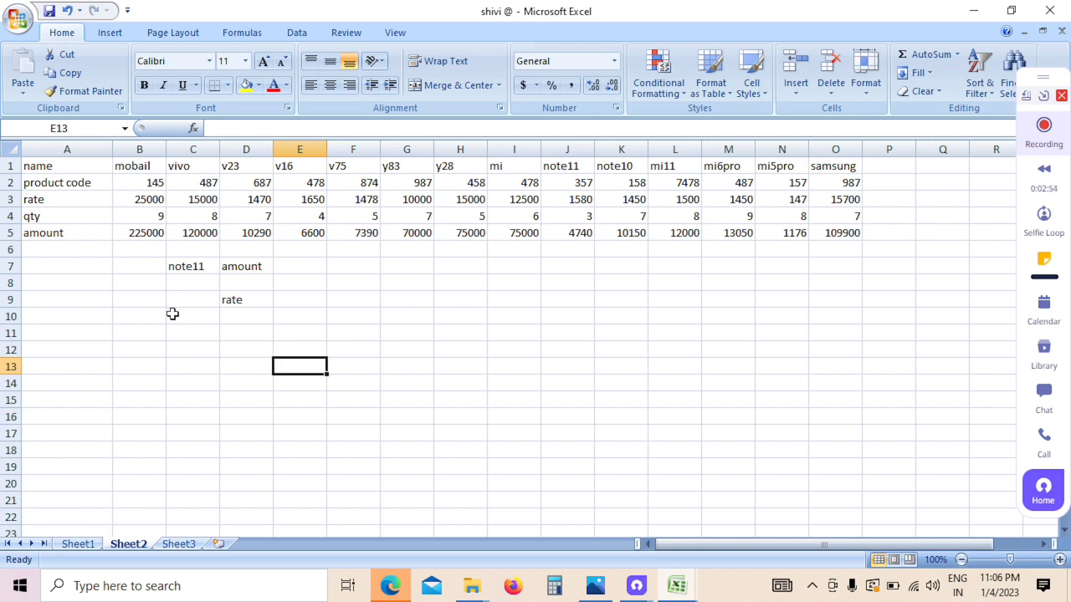
left_click(152, 355)
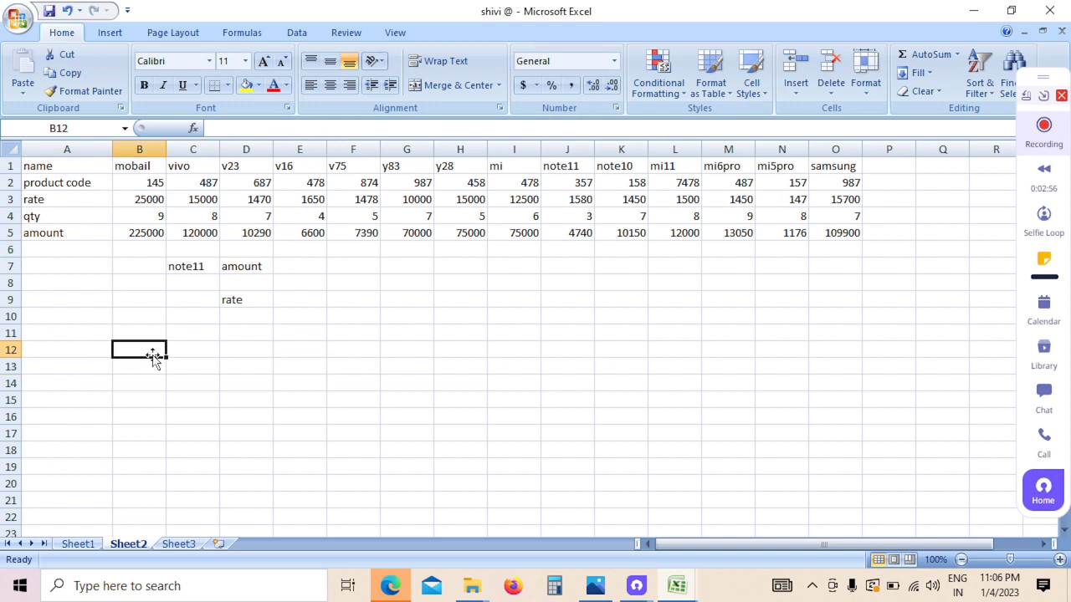
left_click_drag(153, 355, 730, 387)
left_click(792, 395)
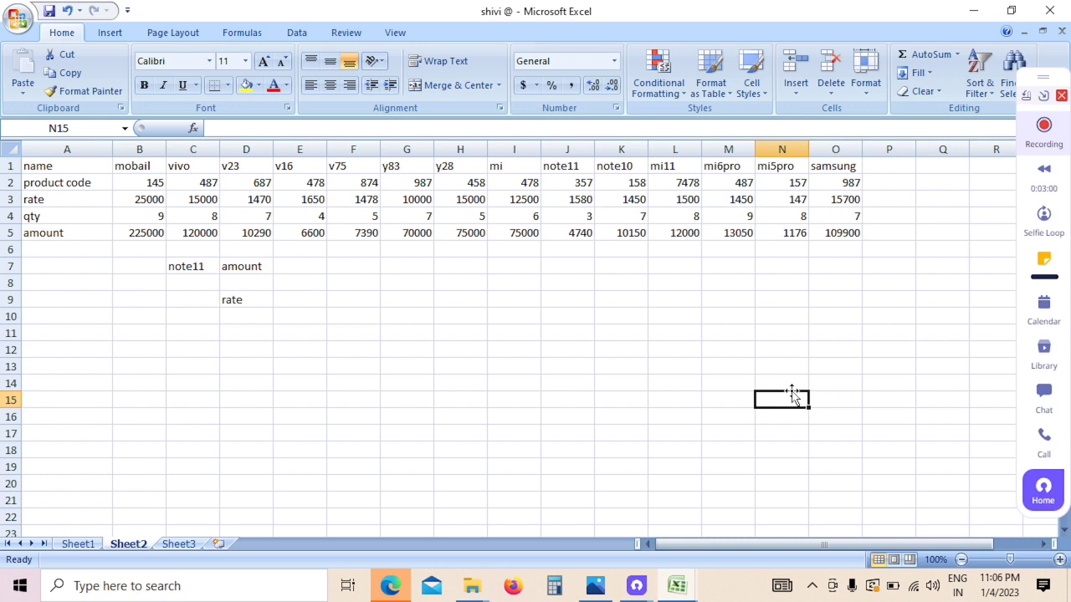
left_click_drag(186, 348, 822, 453)
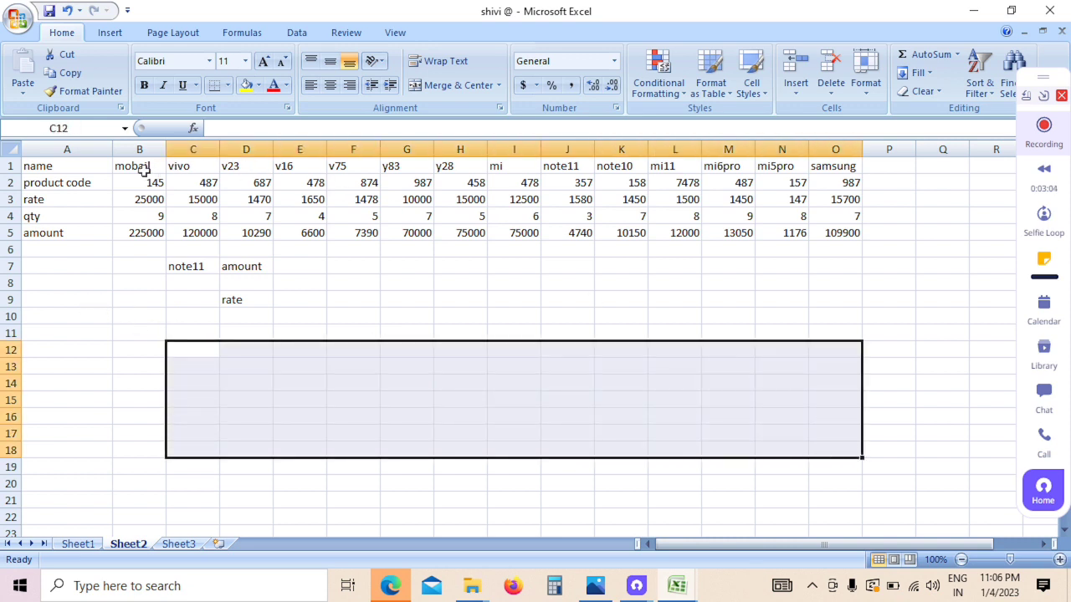
left_click_drag(86, 165, 465, 219)
left_click(904, 298)
left_click(871, 266)
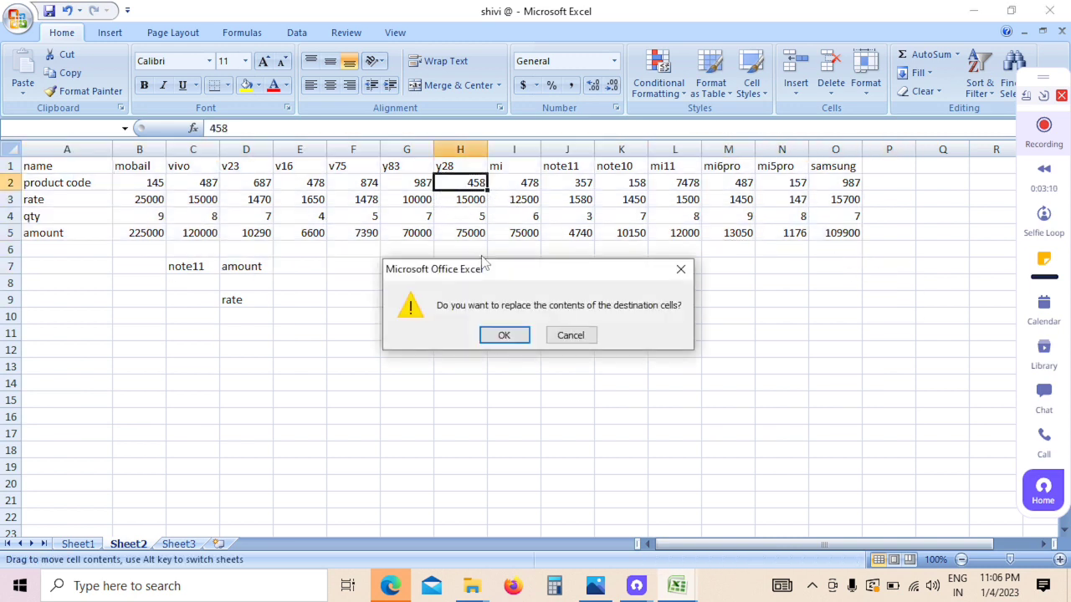
left_click(504, 335)
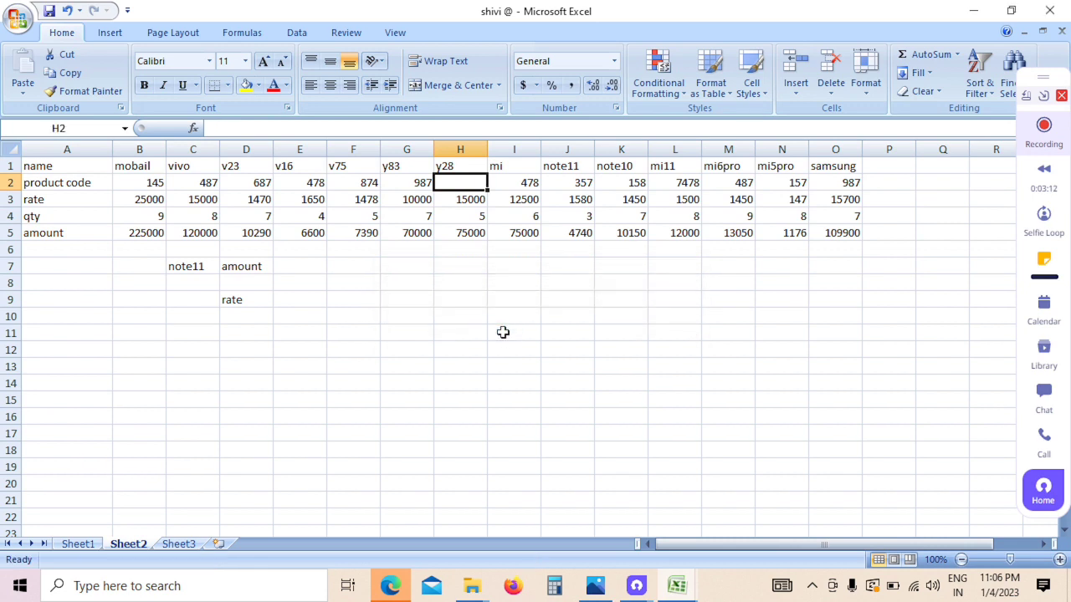
key("ctrl+z")
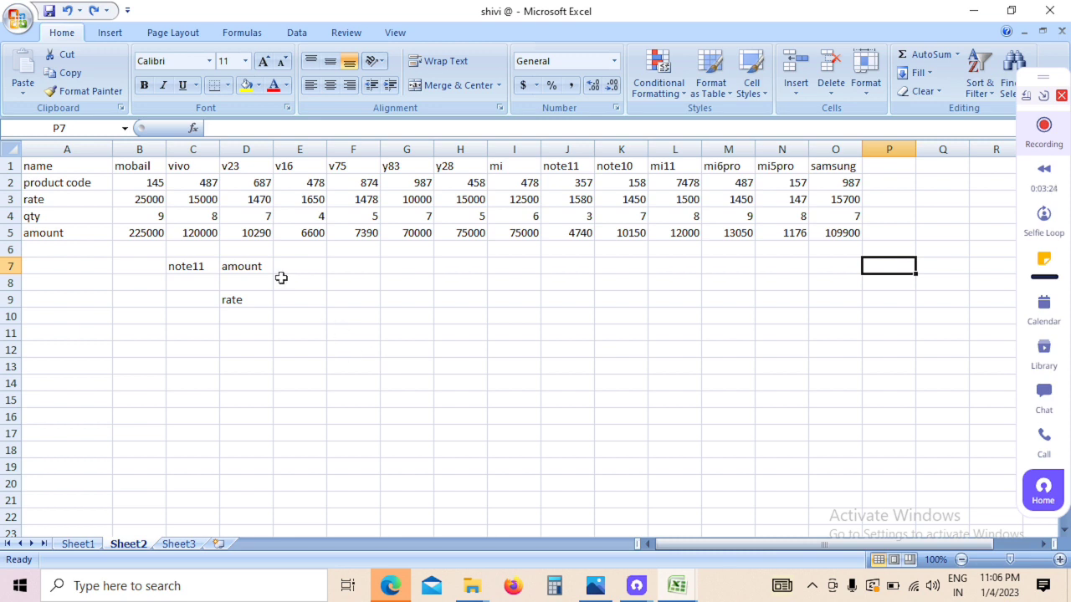
left_click(363, 349)
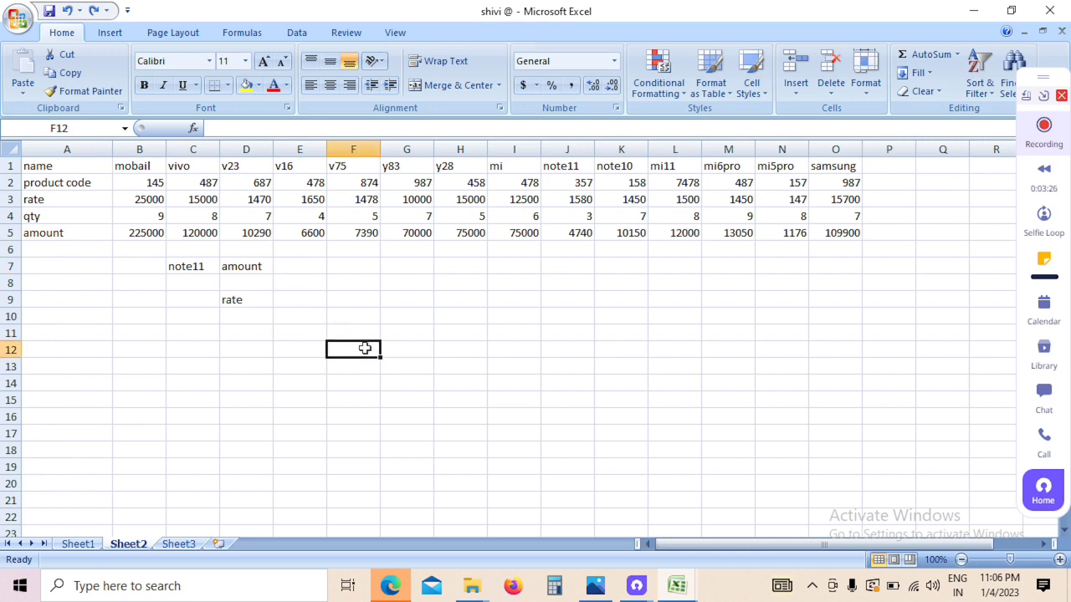
left_click(316, 277)
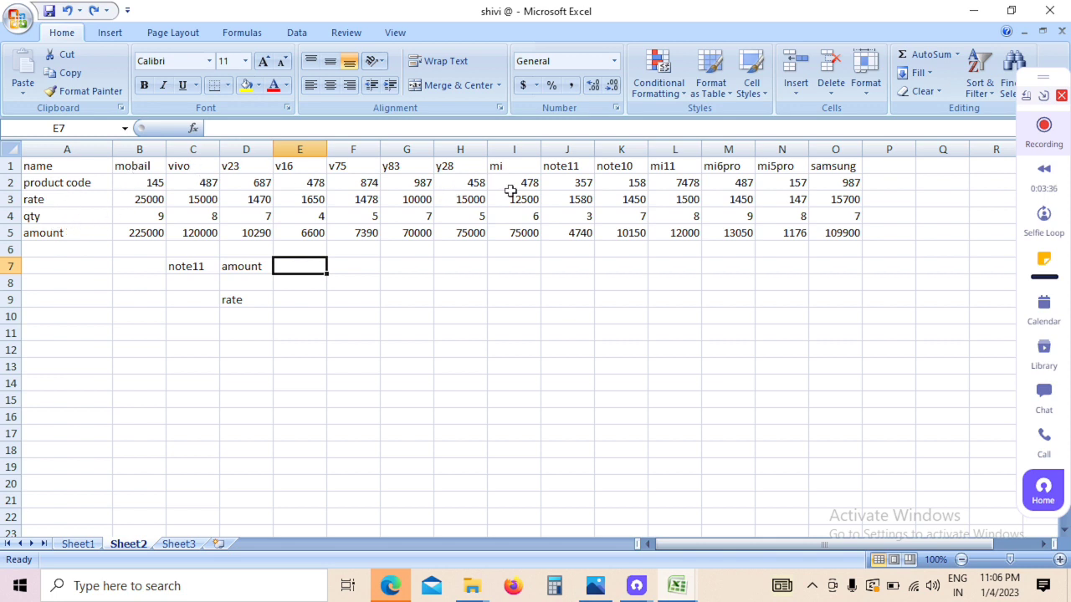
Step: Delete the rate label in cell D9, keeping only the note11 amount lookup
left_click(204, 269)
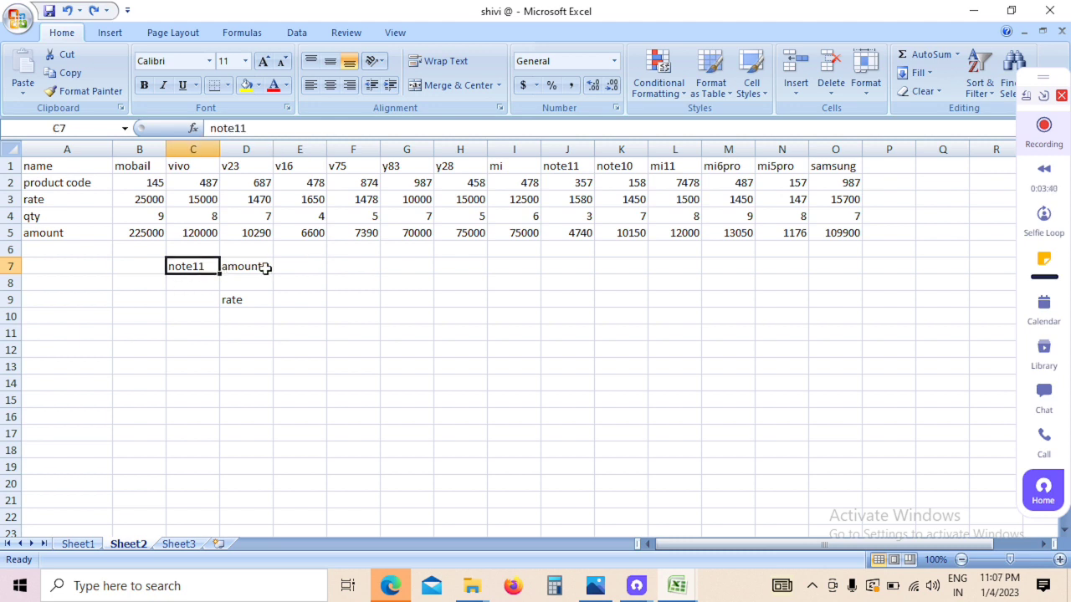
left_click(261, 297)
key("Delete")
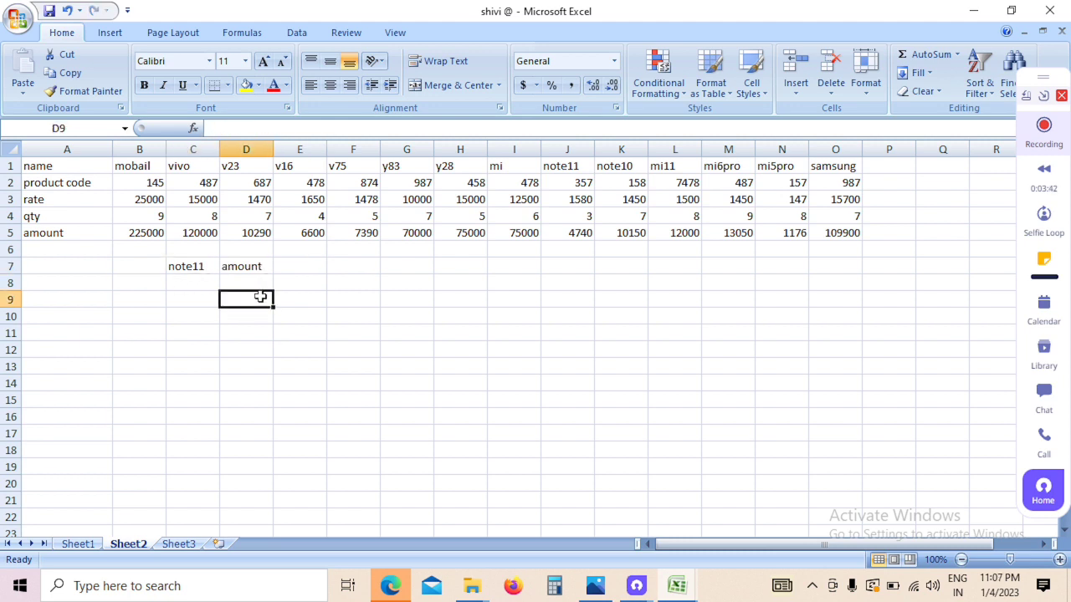
Step: Start an HLOOKUP formula in cell E7 with the note11 label in C7 as the lookup value
left_click(310, 264)
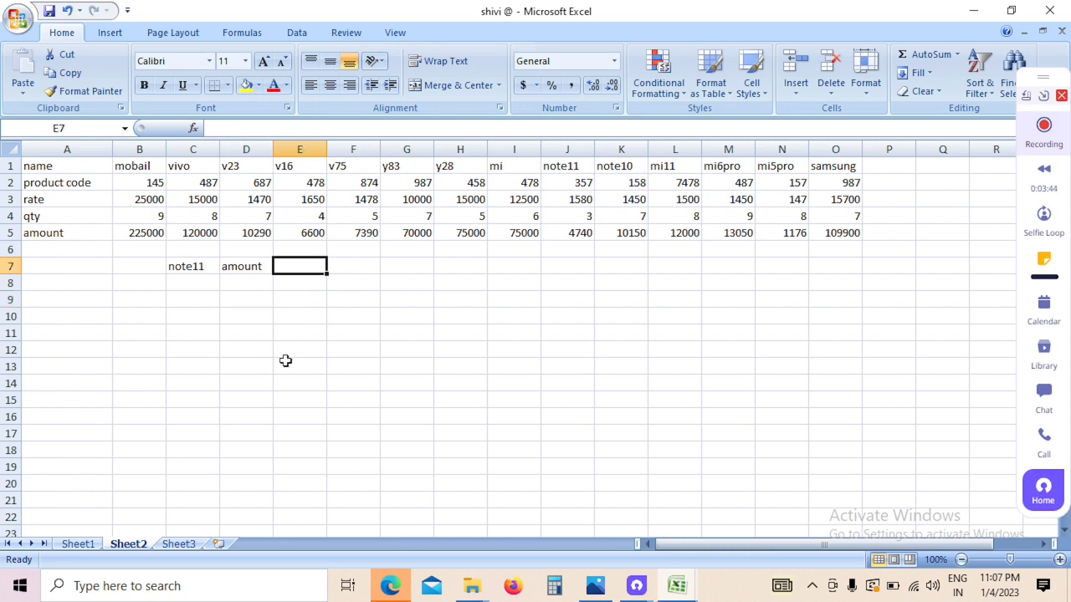
type("=")
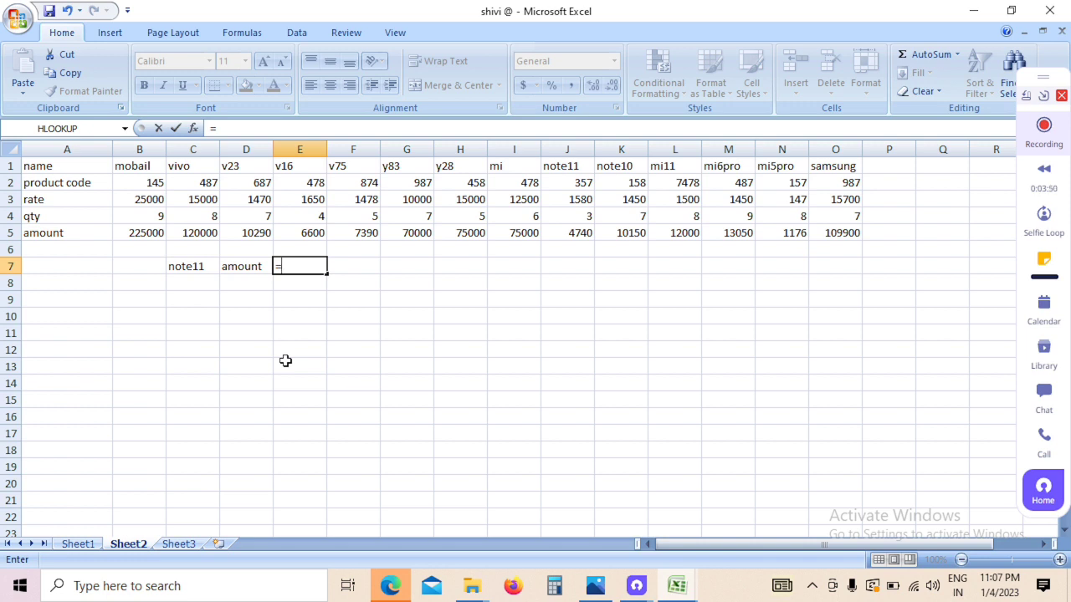
type("hloo")
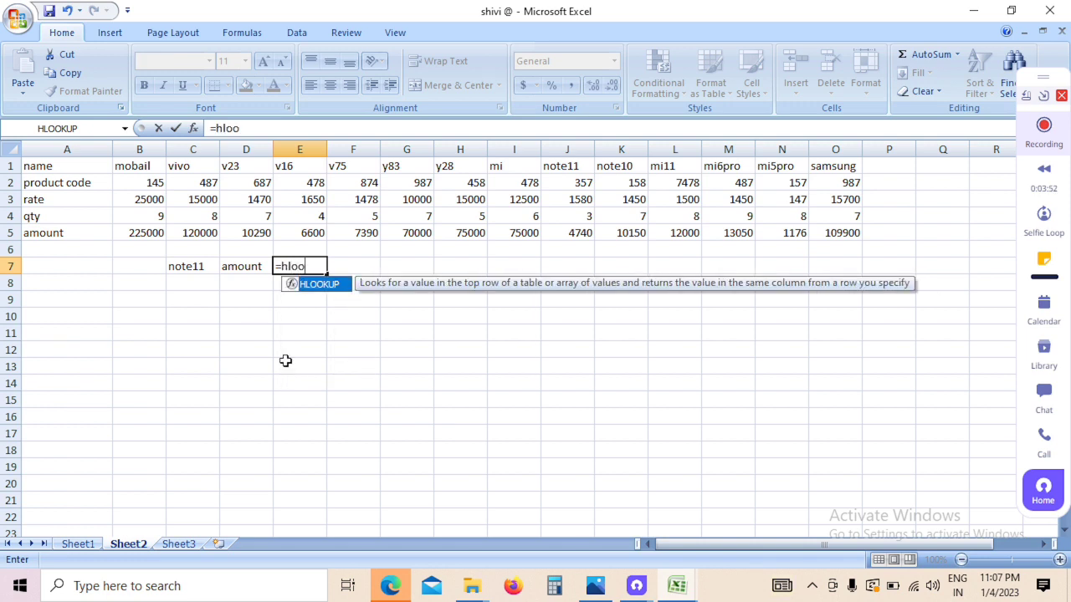
type("kup(")
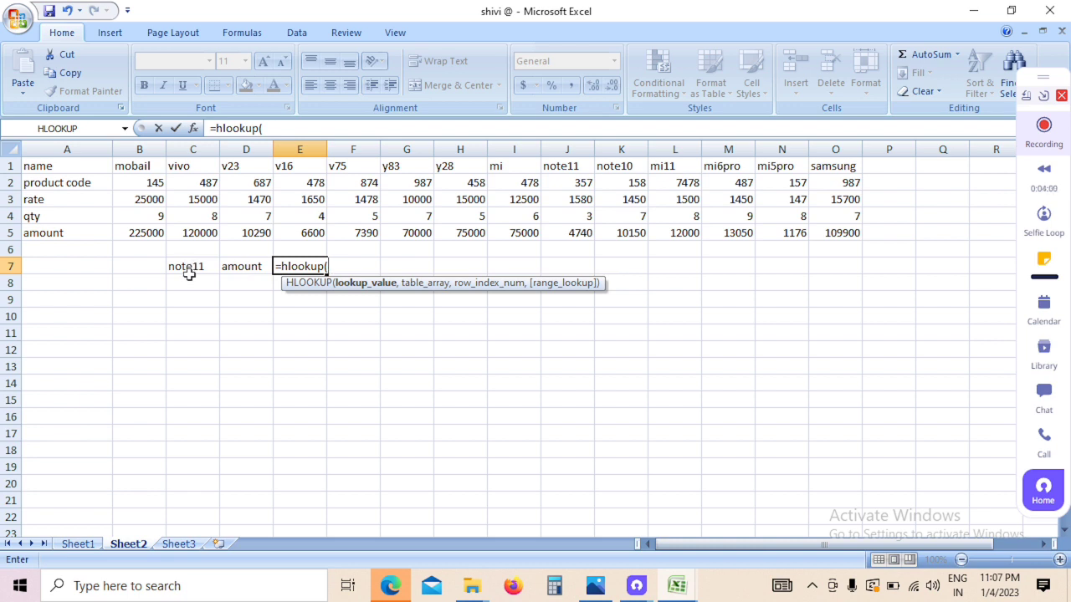
left_click(190, 267)
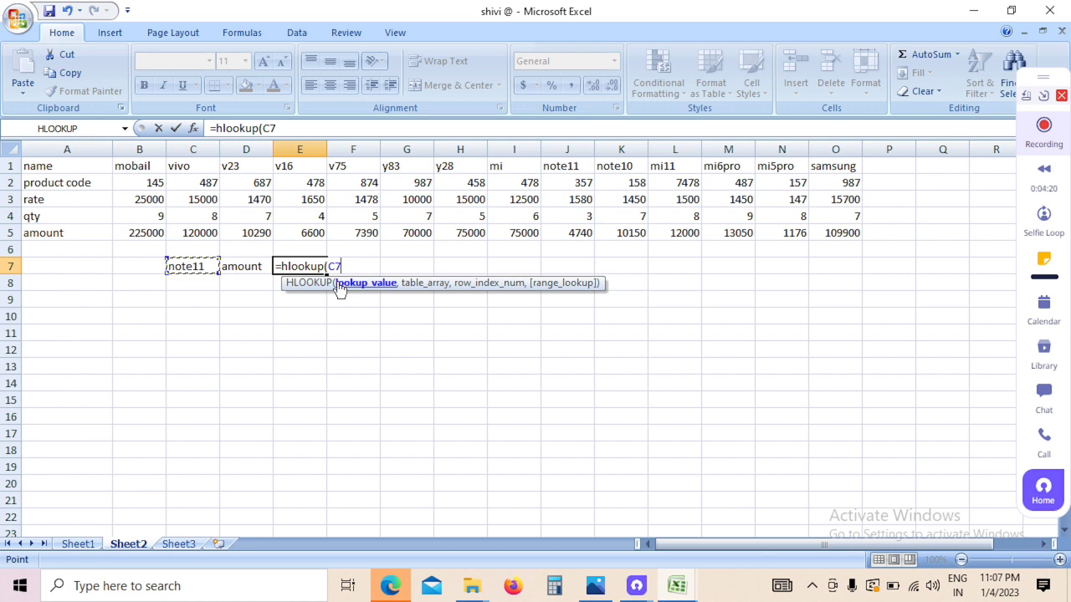
type(",")
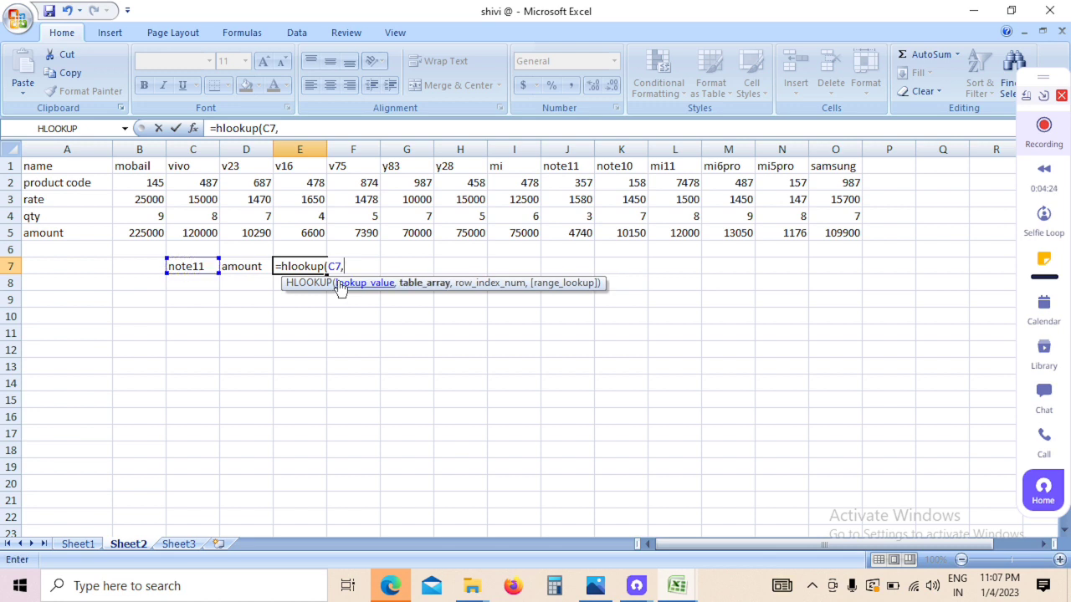
left_click(63, 168)
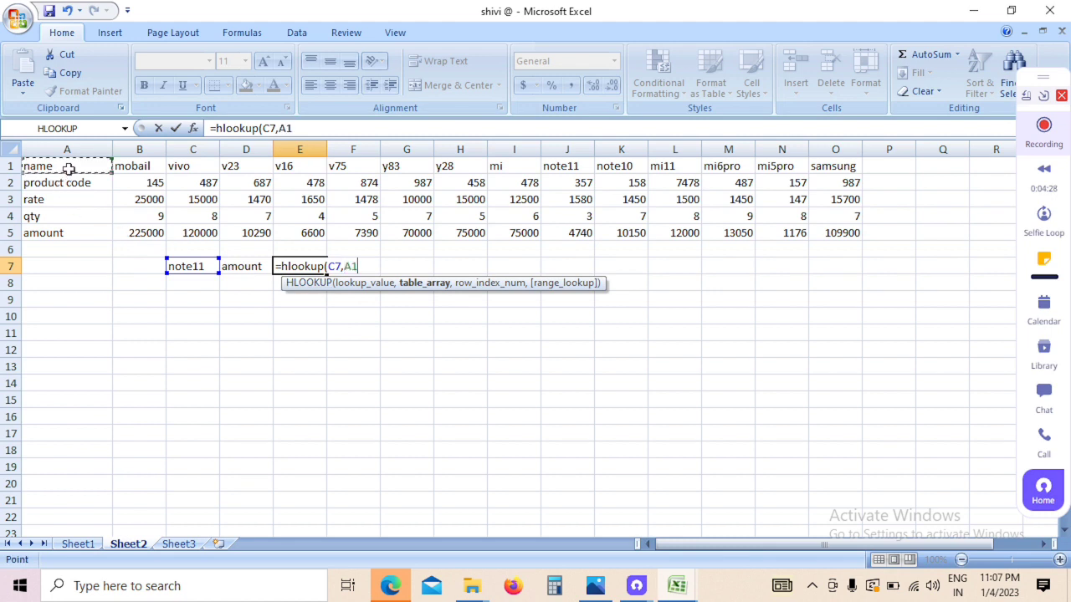
left_click(63, 182)
key("Return")
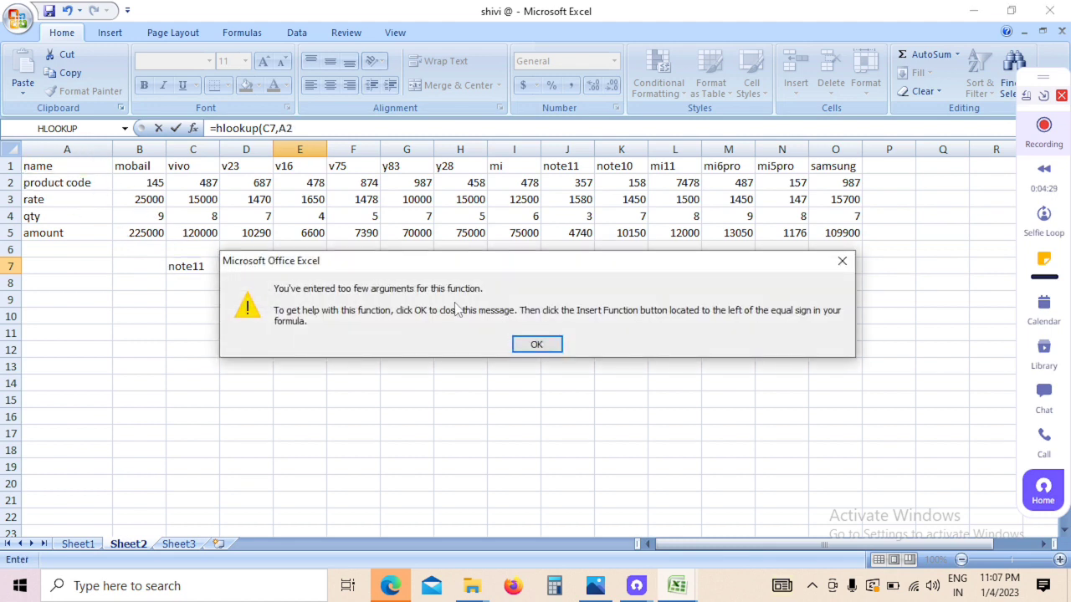
left_click(524, 343)
Step: Complete the E7 HLOOKUP with table range A1:O5, row index 5 and range lookup 0, and check it against the note11 amount in J5
left_click_drag(76, 166, 853, 246)
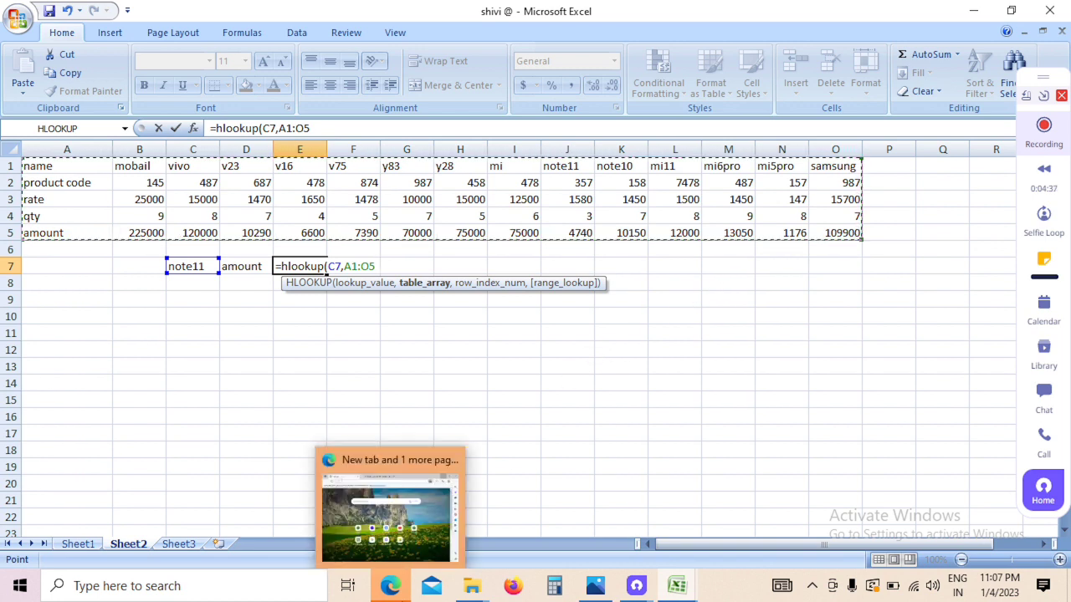
type(",")
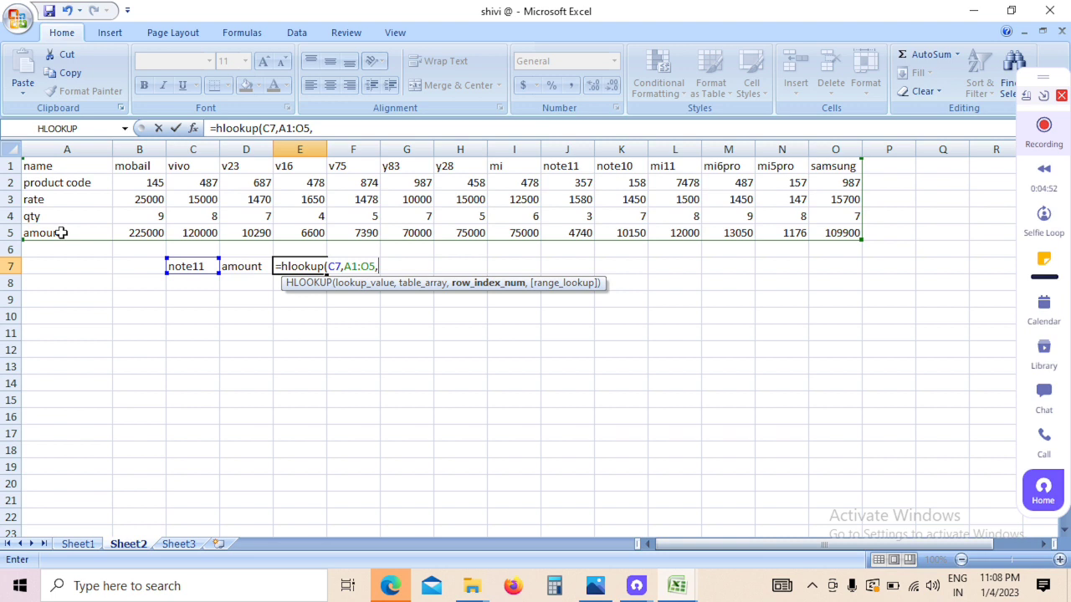
type("5,")
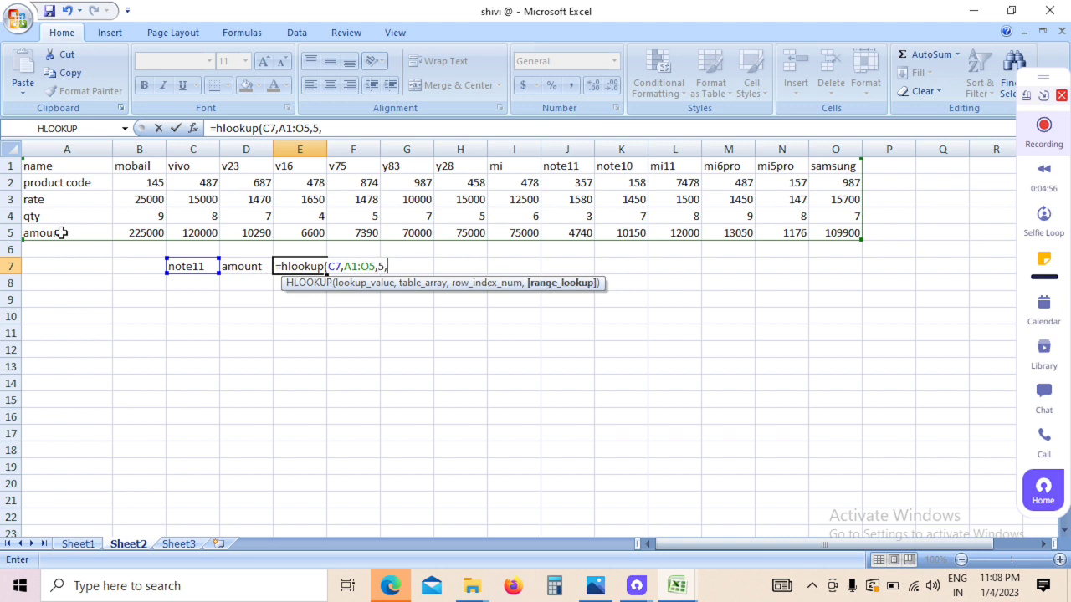
type("0")
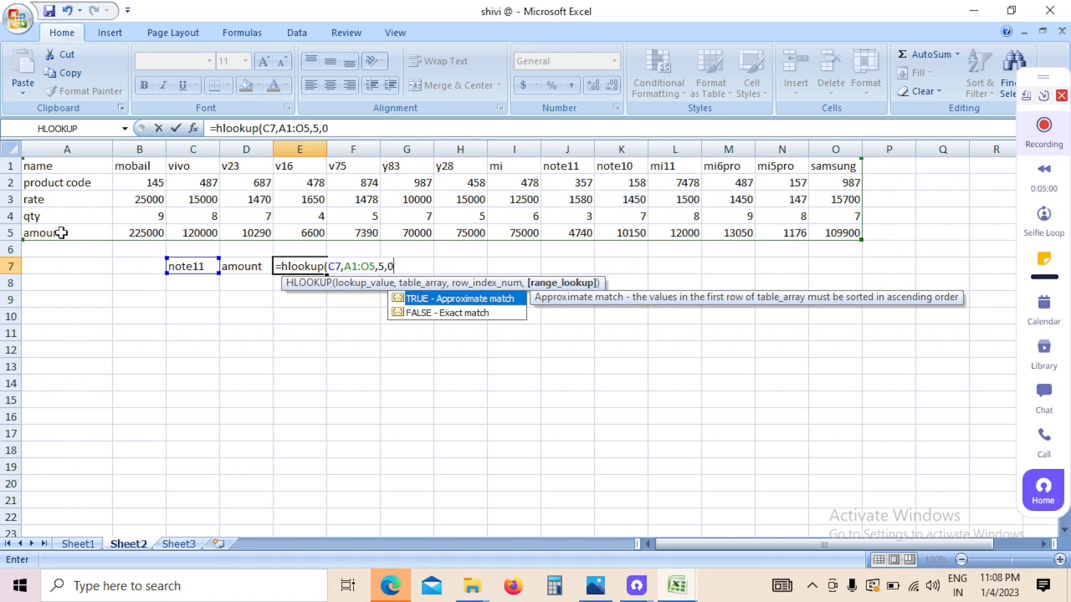
type(")")
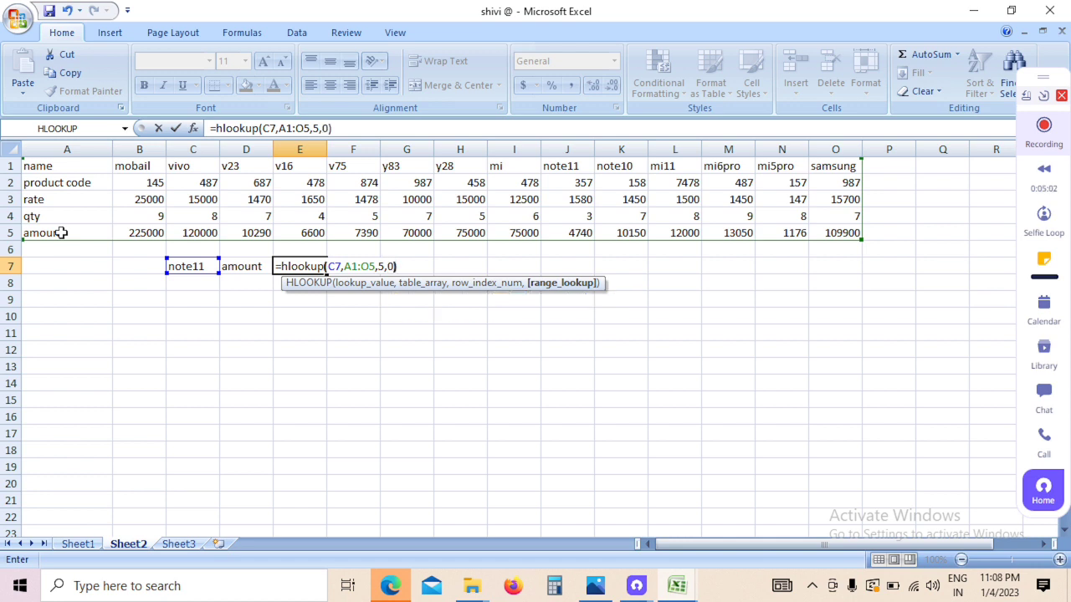
key("Return")
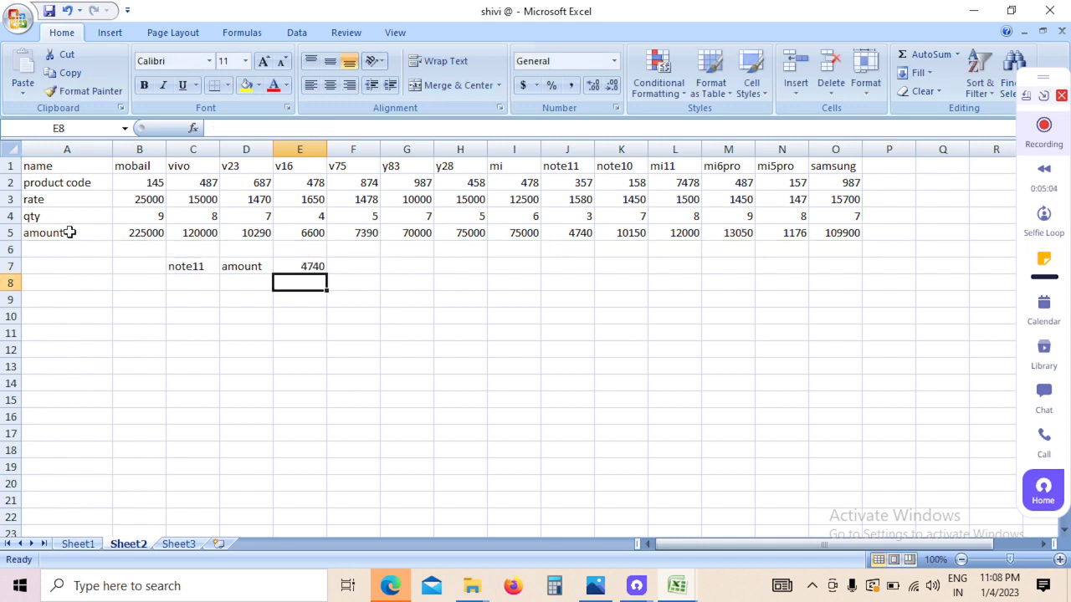
left_click(299, 266)
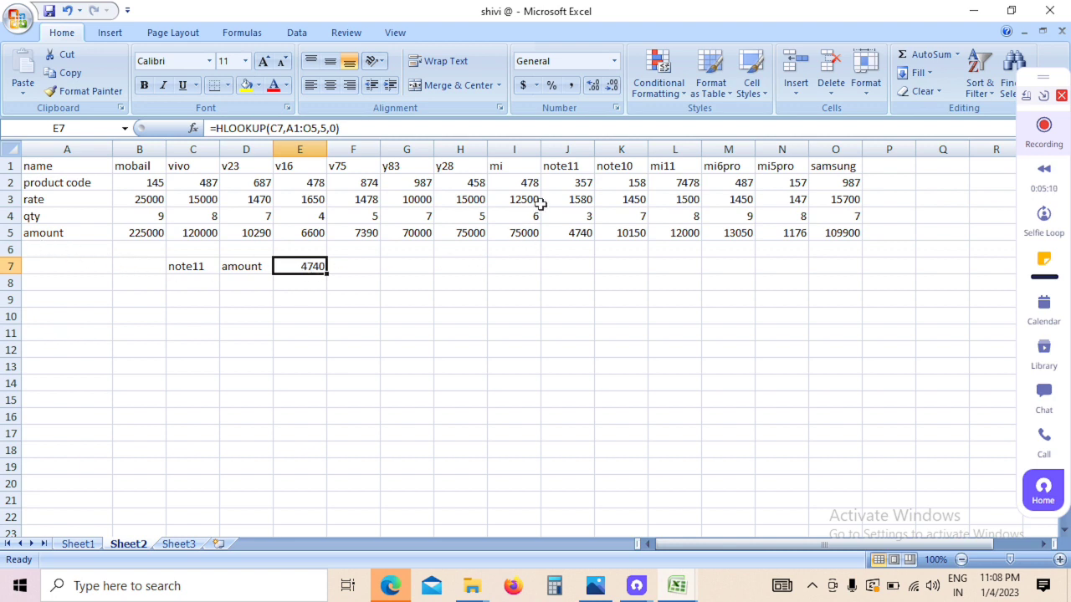
left_click(575, 235)
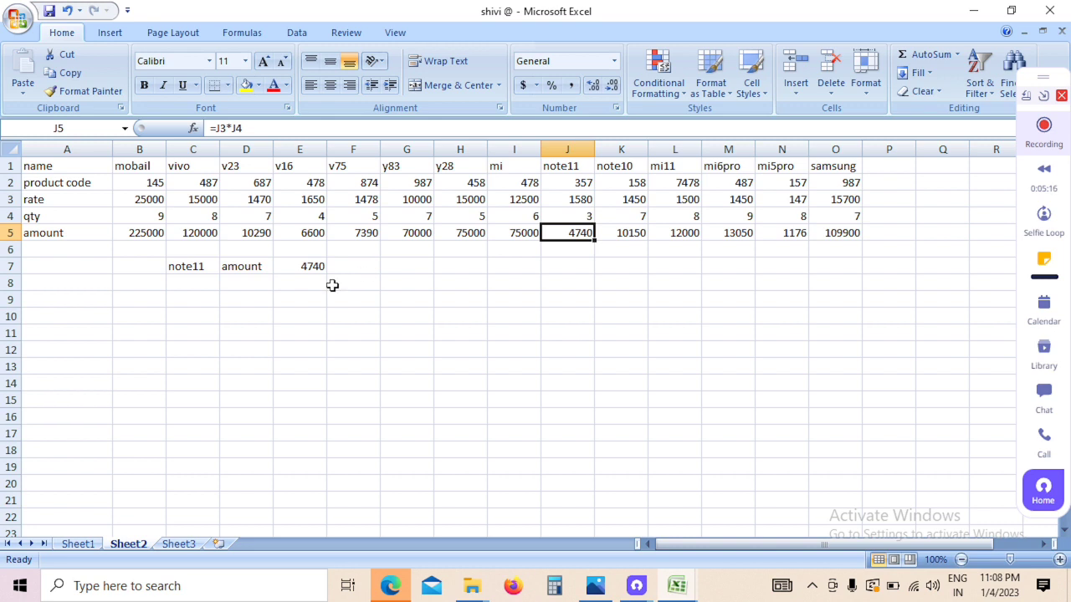
Step: Enter the label "product code" in cell D8 and widen column D to fit it
left_click(248, 284)
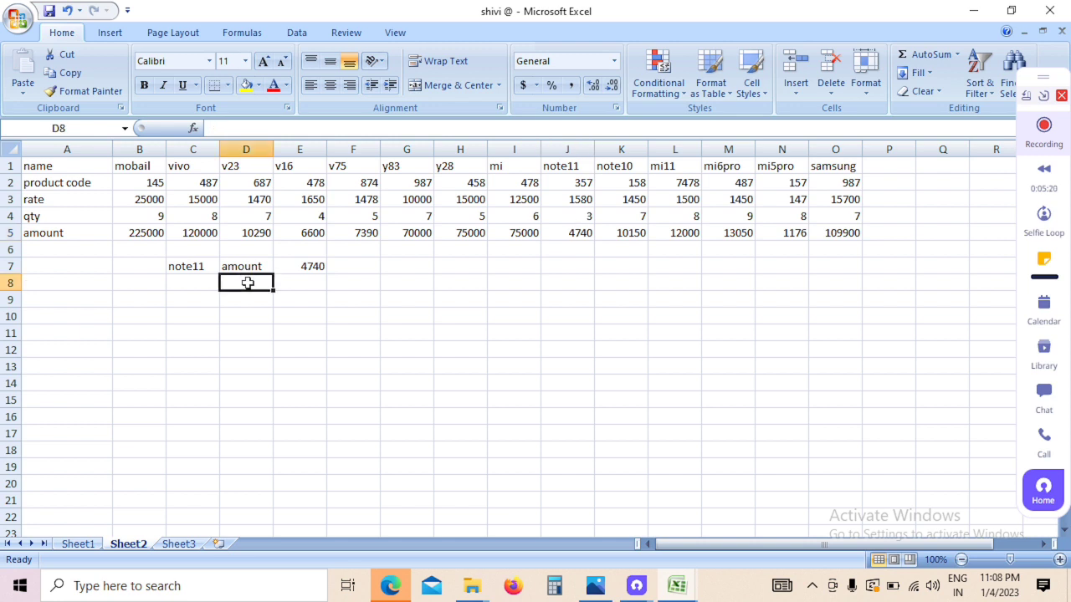
type("p")
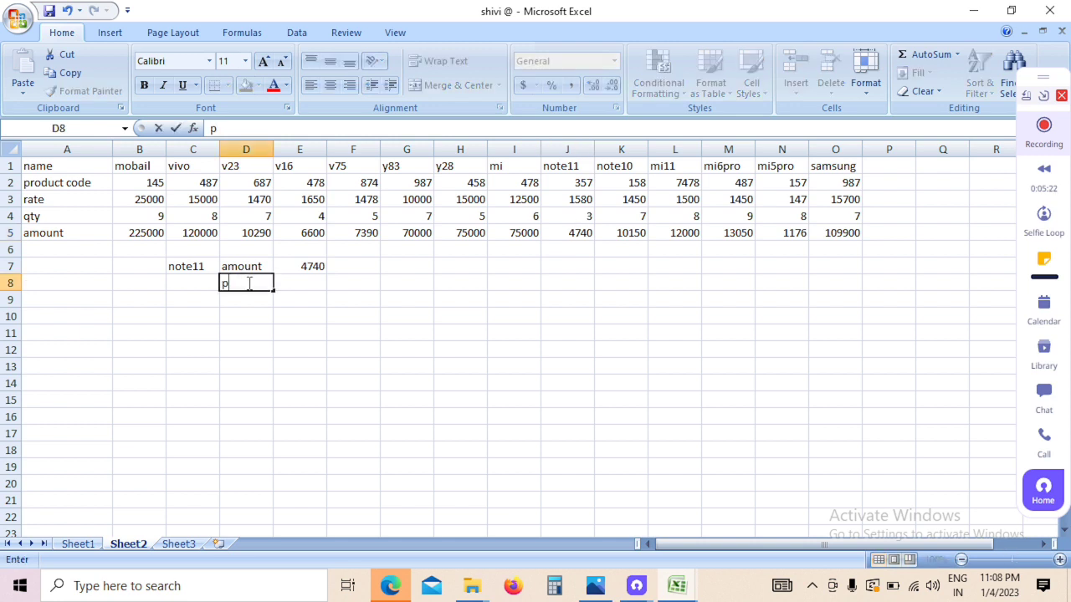
type("roduct code")
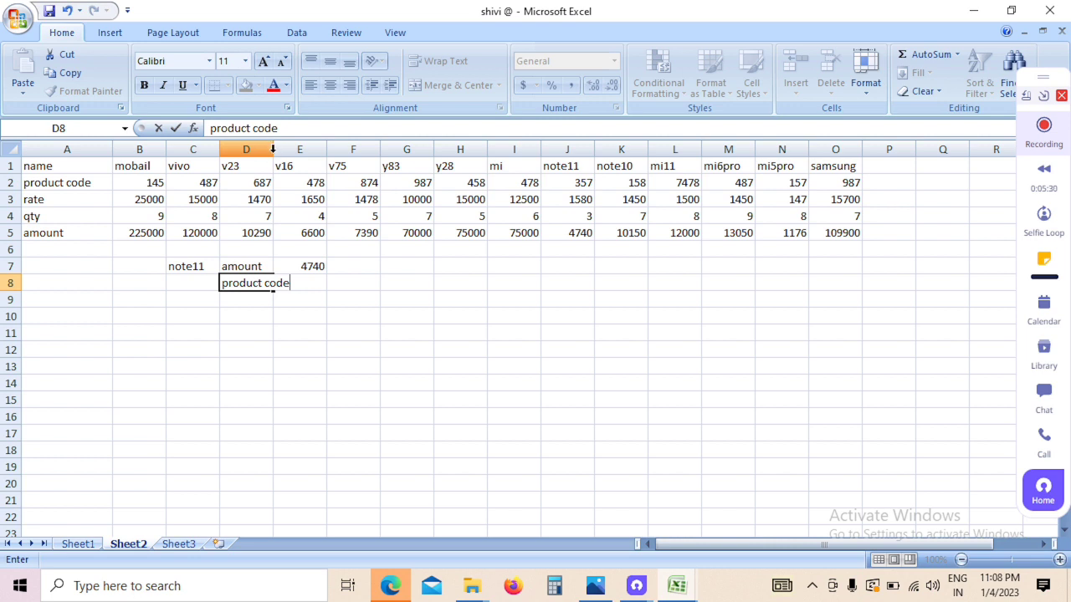
left_click(279, 314)
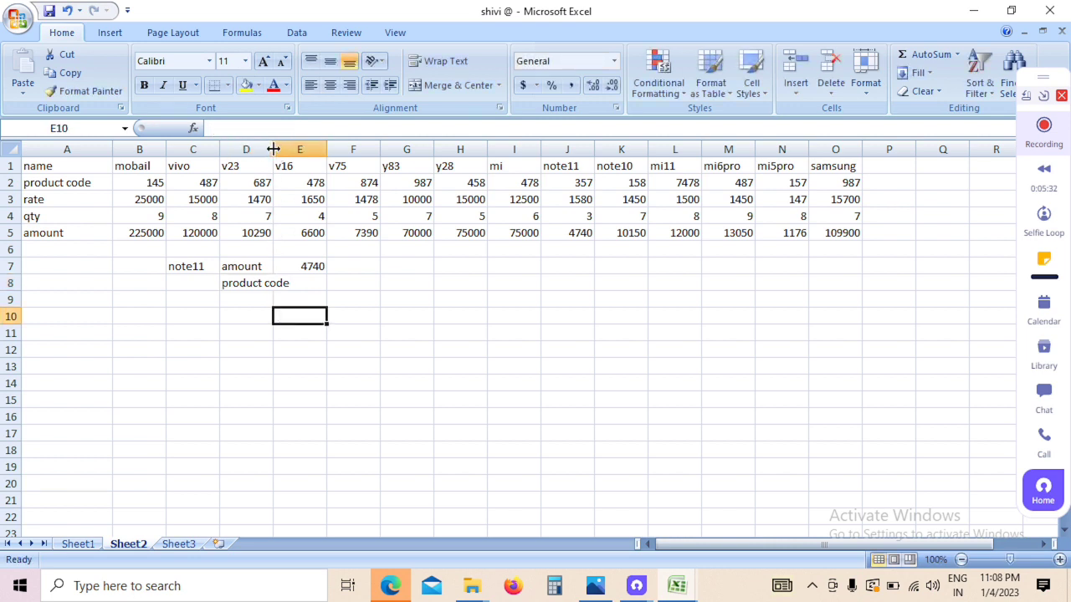
left_click_drag(272, 149, 293, 149)
left_click(359, 365)
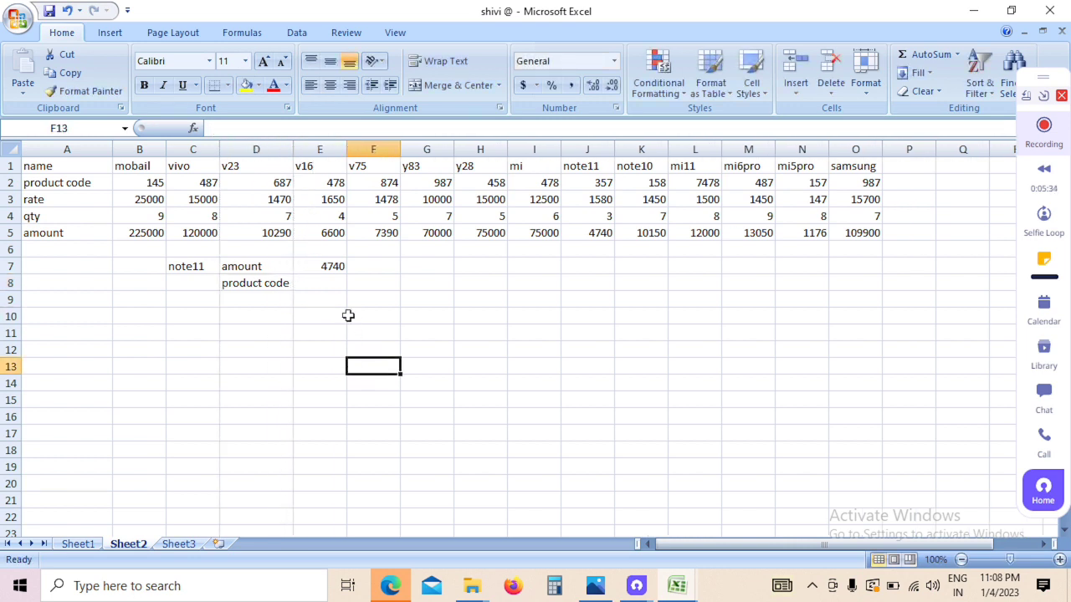
Step: Start an HLOOKUP formula in cell E8 beside the product code label, using C7 as the lookup value
left_click(321, 285)
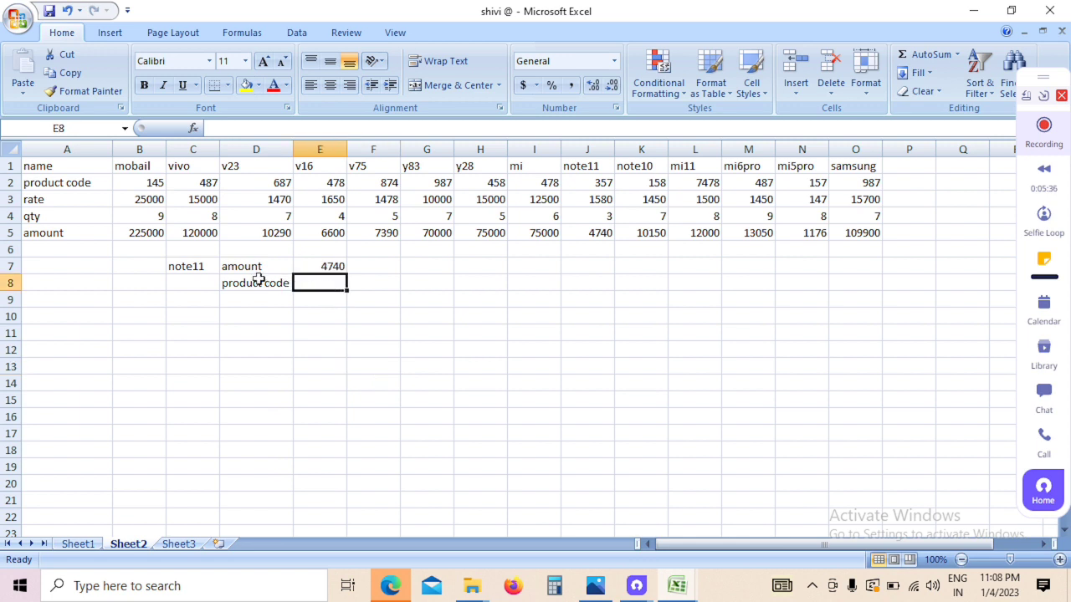
left_click(178, 291)
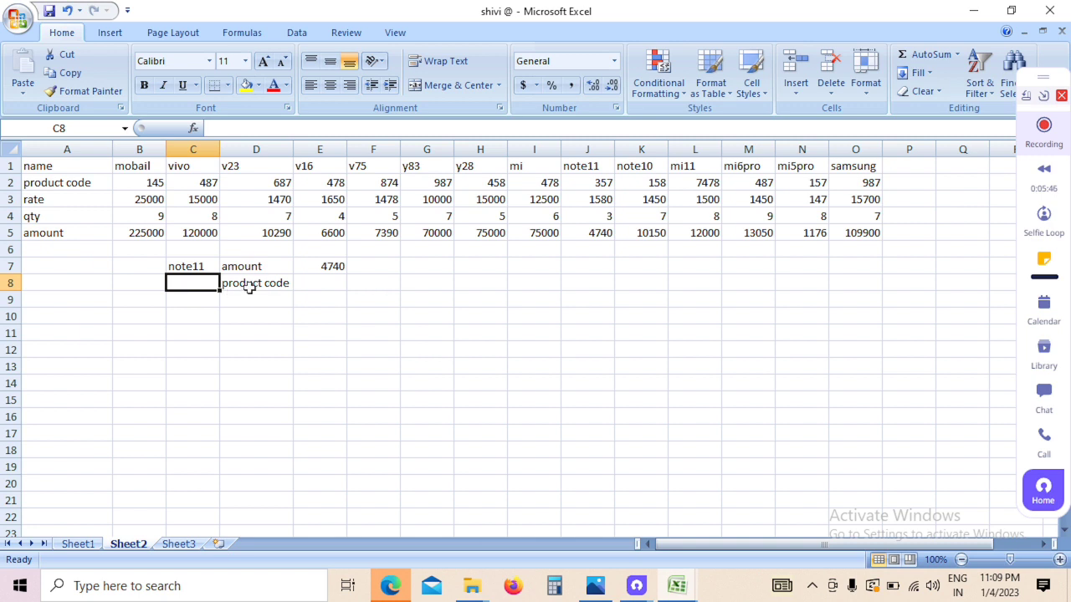
left_click(312, 286)
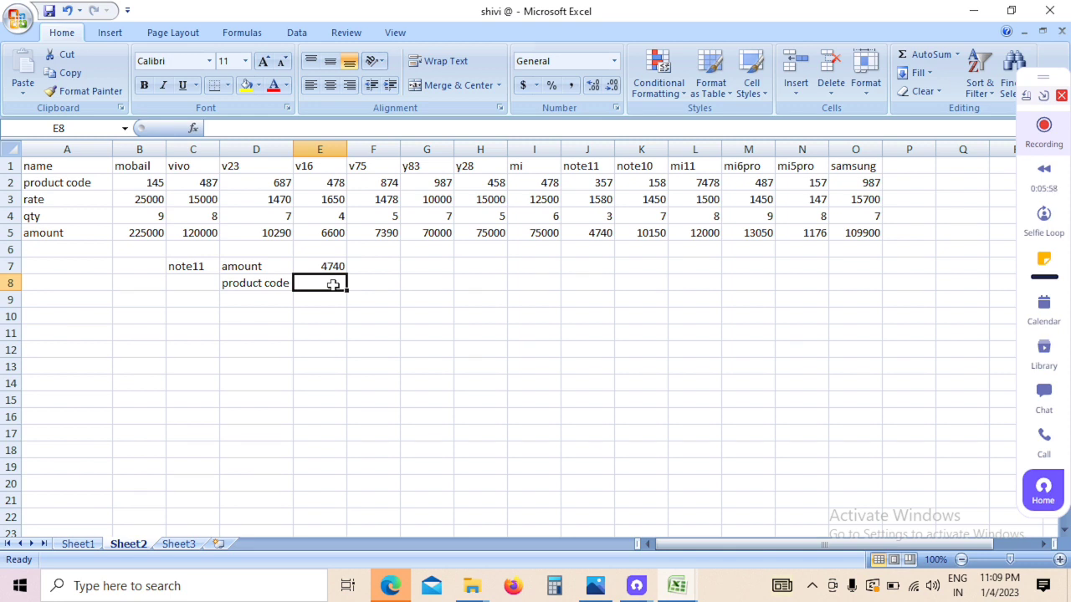
type("=")
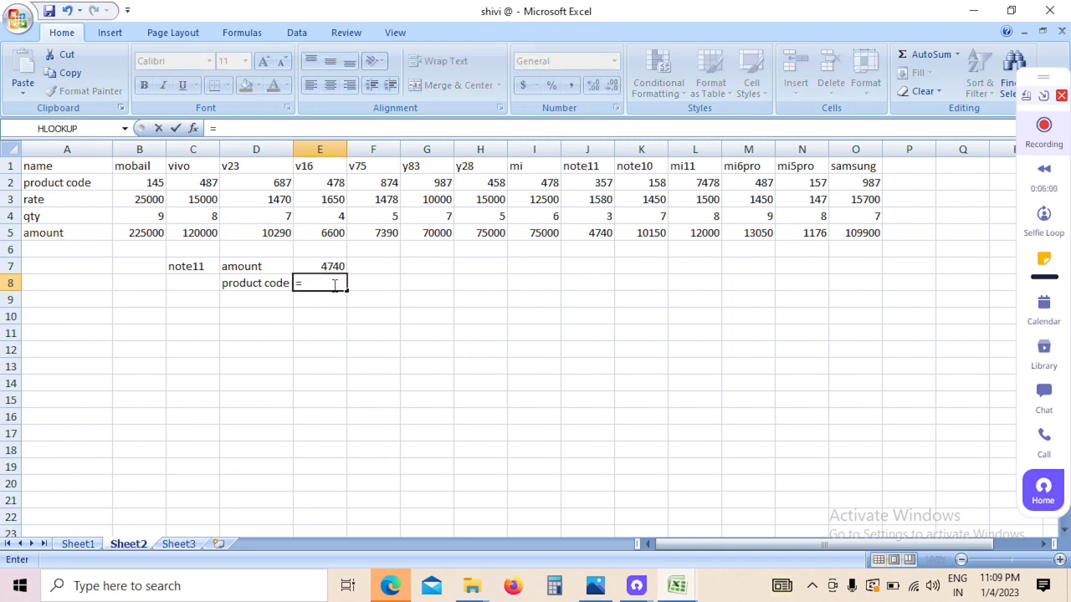
type("hlookup")
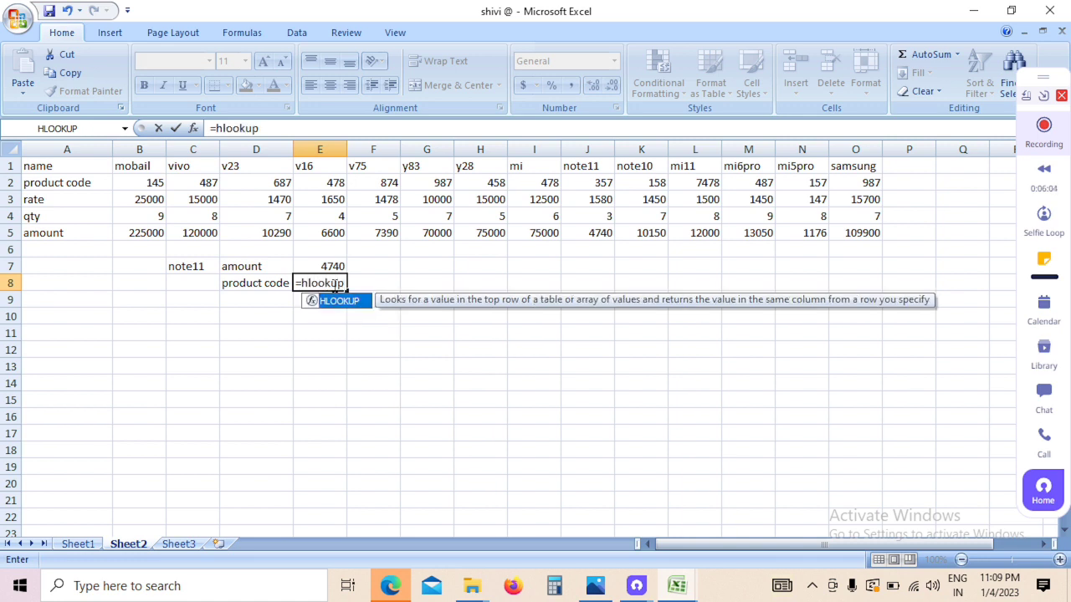
type("(")
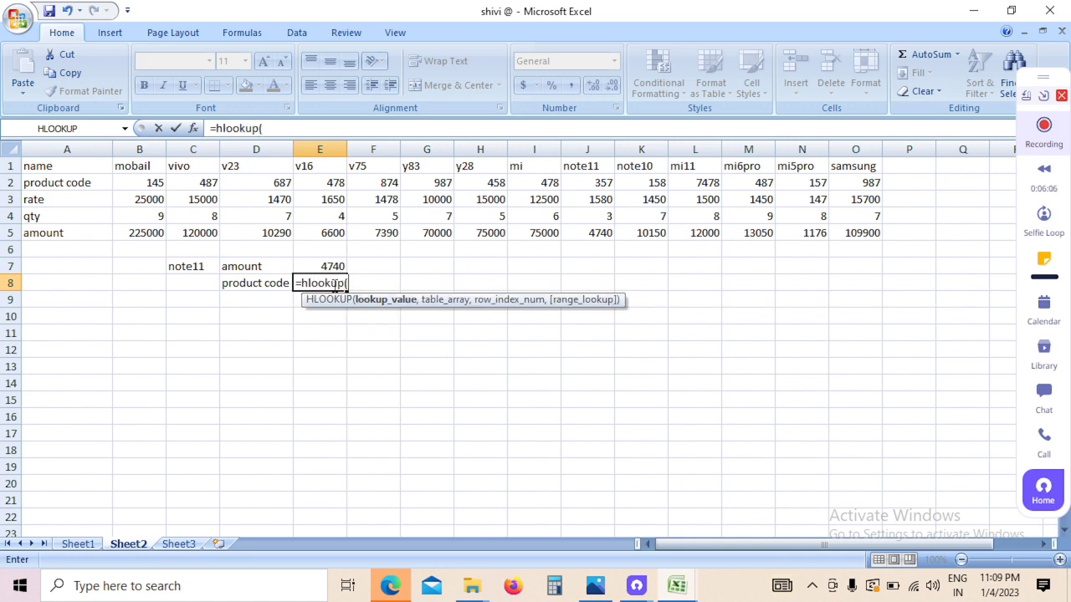
left_click(204, 268)
type(",")
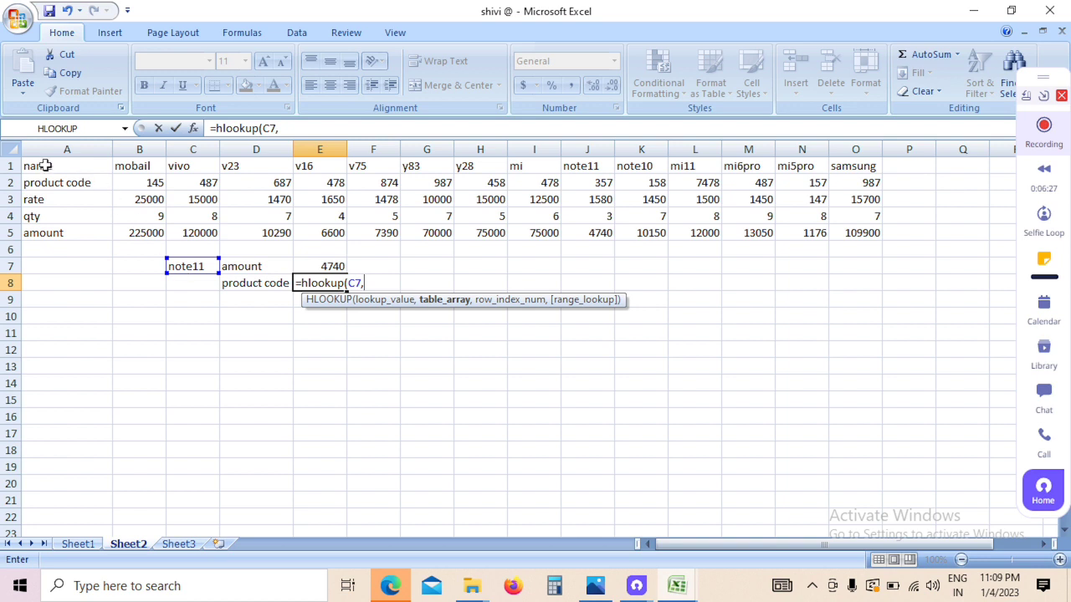
Step: Complete the E8 HLOOKUP with table range A1:O5, row index 2 and range lookup 0, and check it against the note11 code in J2
left_click_drag(43, 165, 877, 241)
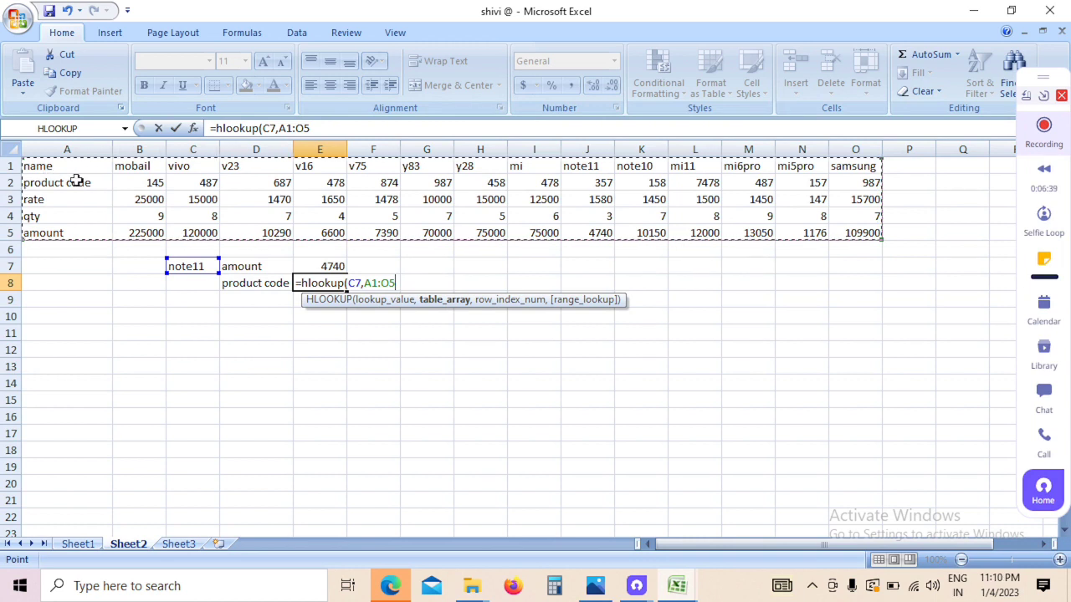
type(",")
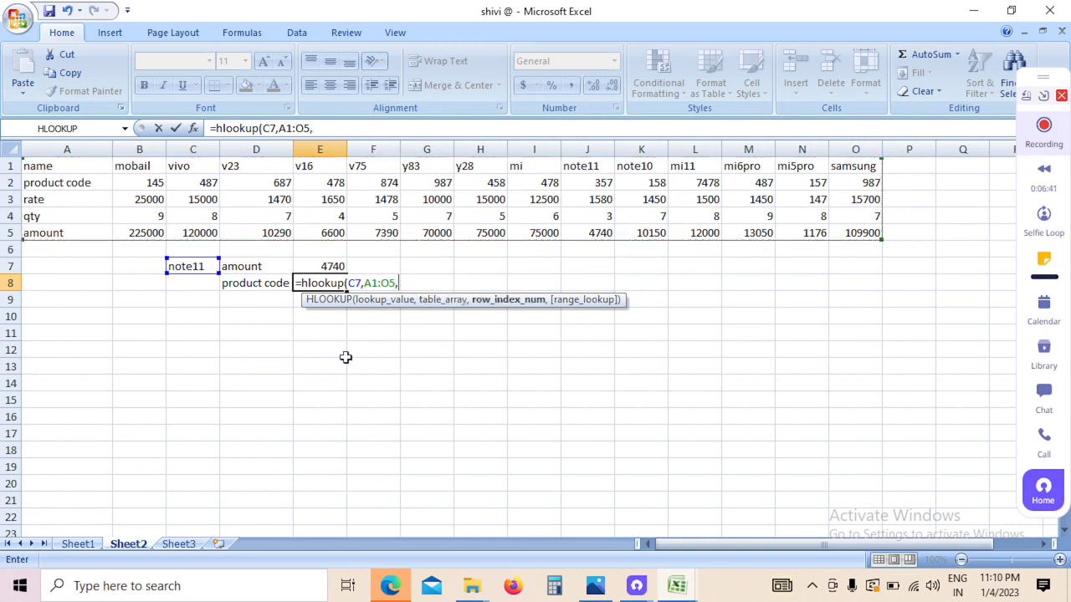
type("2,")
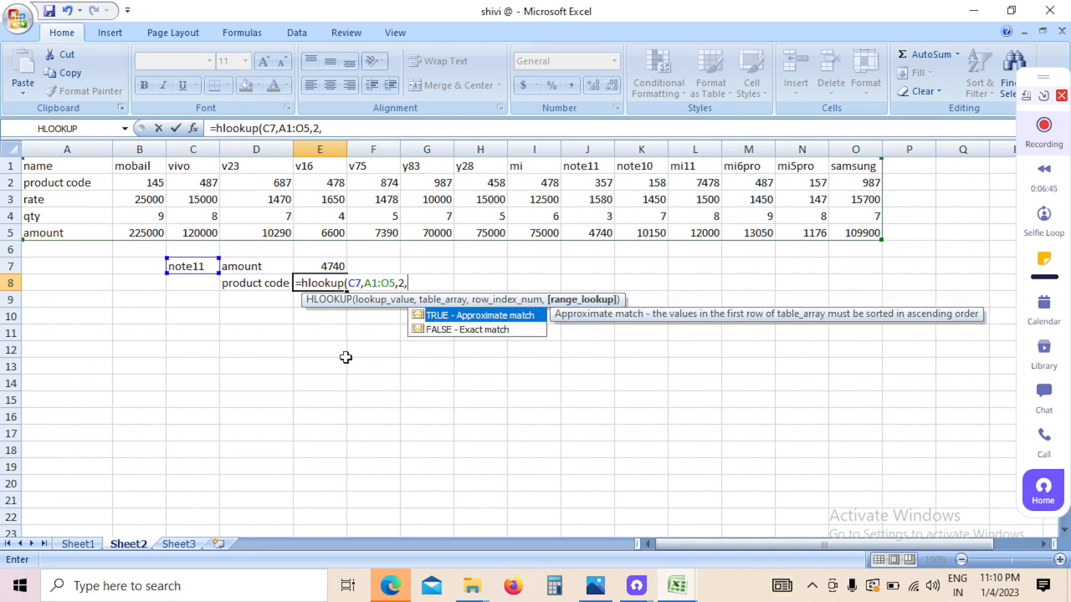
type("0)")
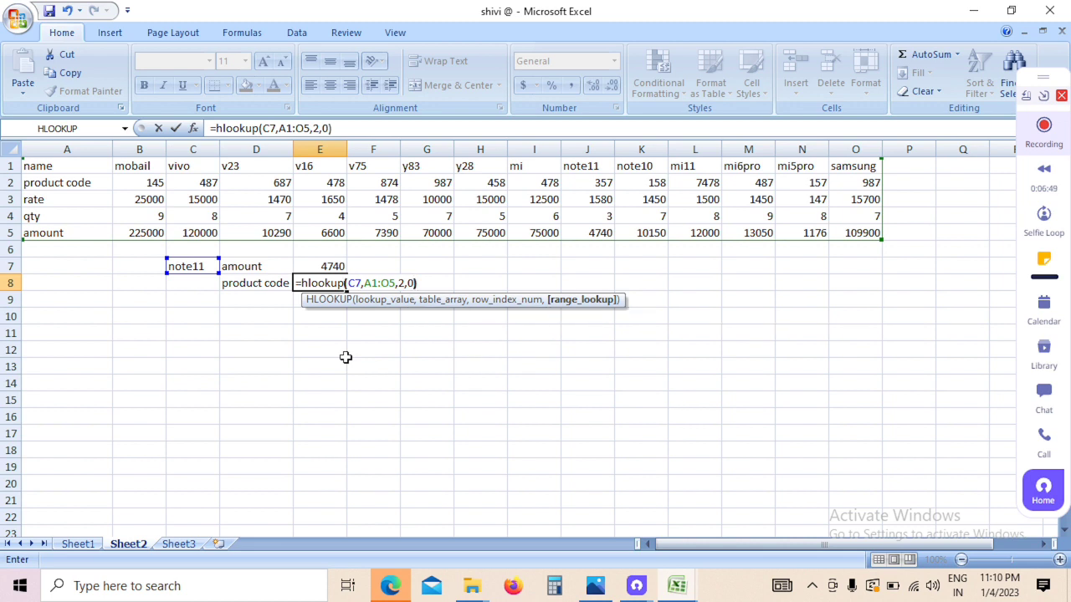
key("Return")
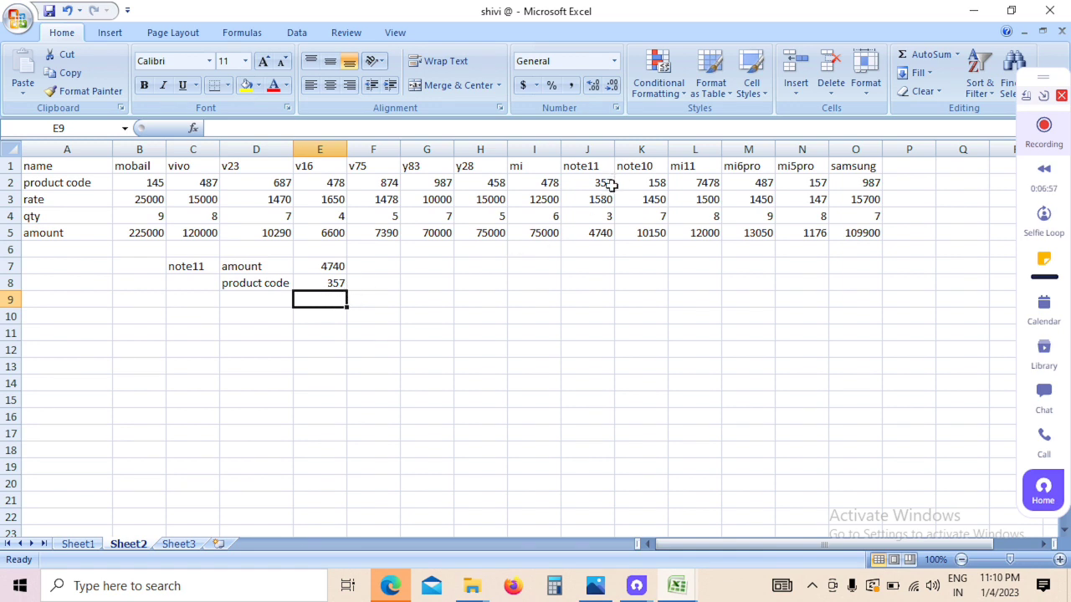
left_click(583, 181)
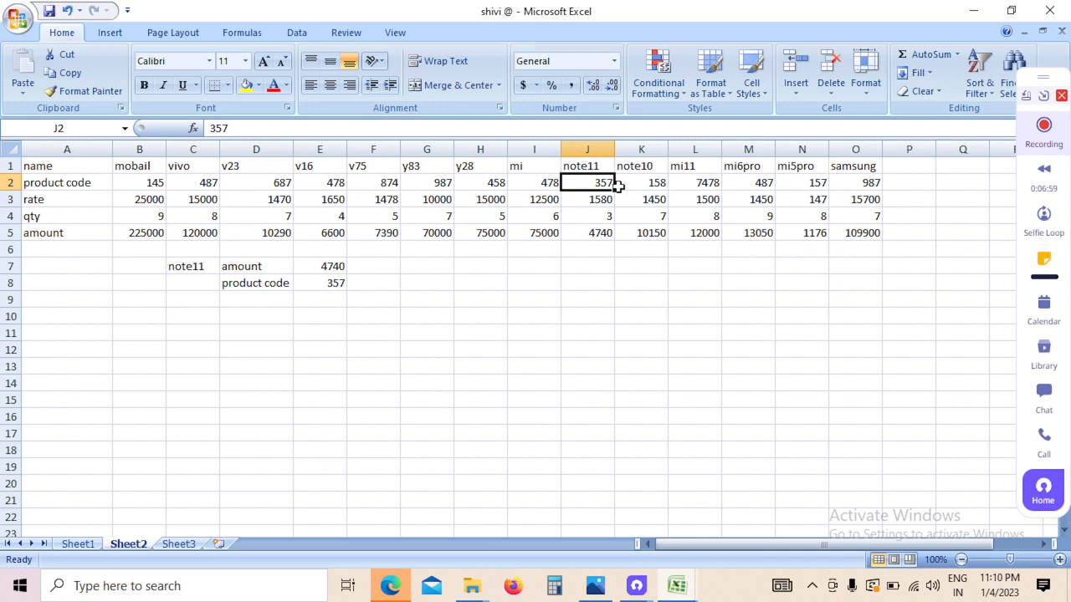
left_click(326, 284)
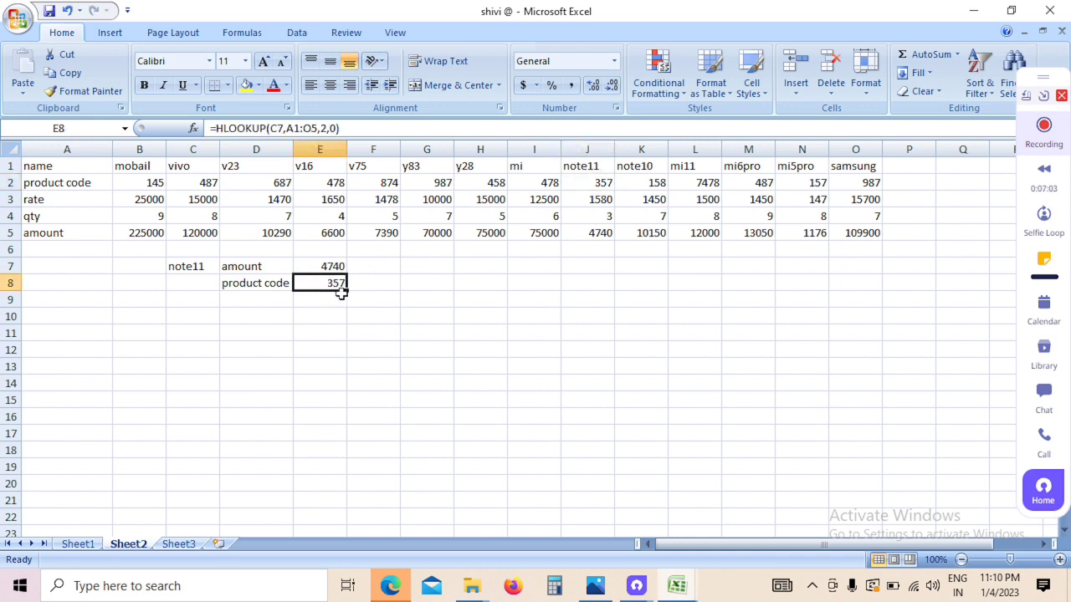
Step: Enter the label "rate" in cell D9 and start an HLOOKUP formula in E9 with C7 as the lookup value
left_click(236, 301)
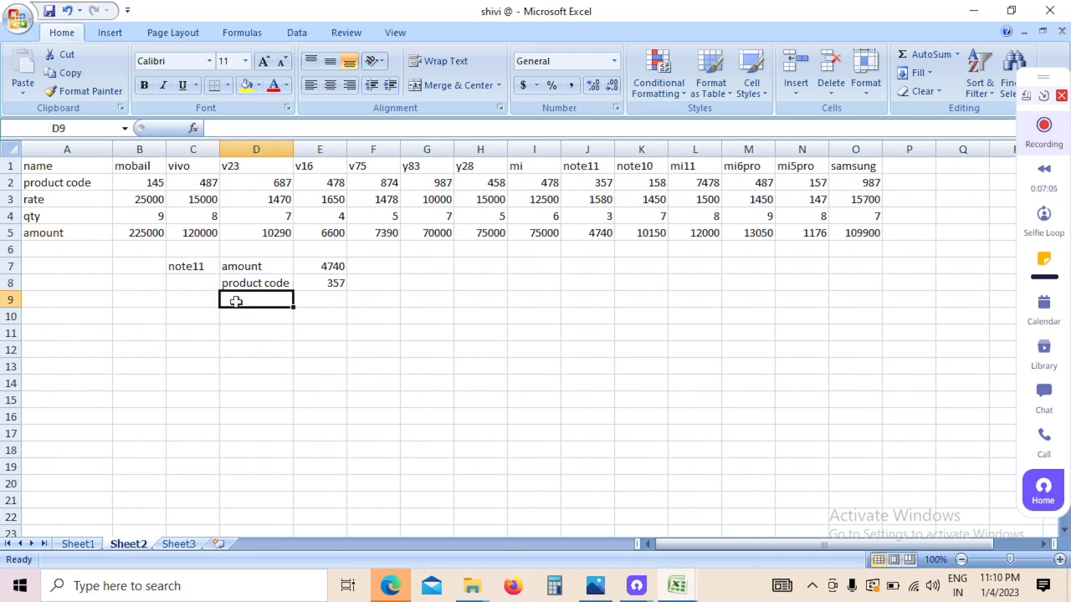
type("rate")
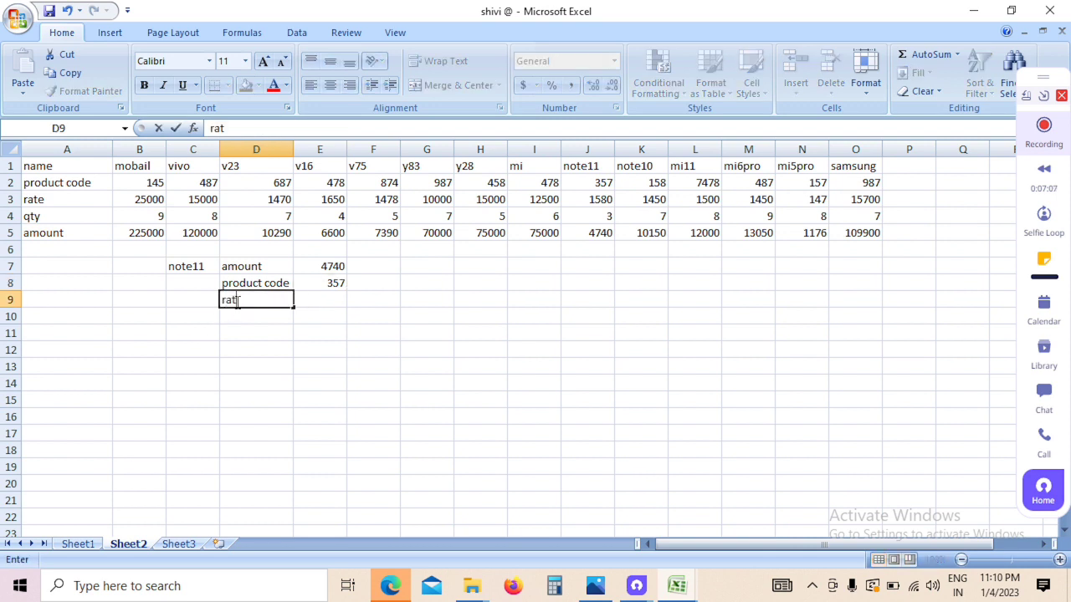
left_click(318, 303)
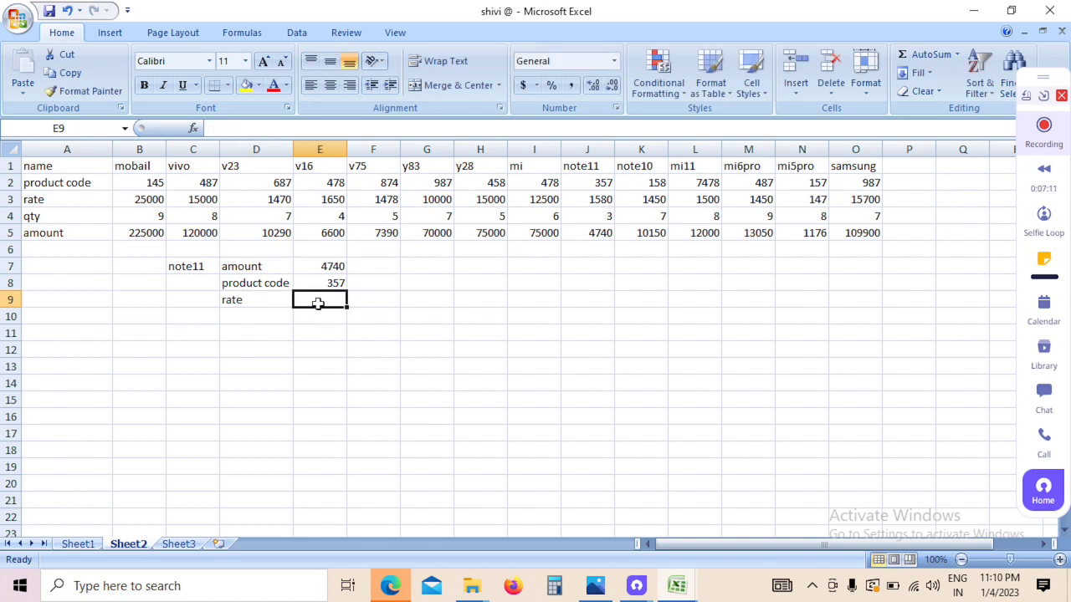
type("=")
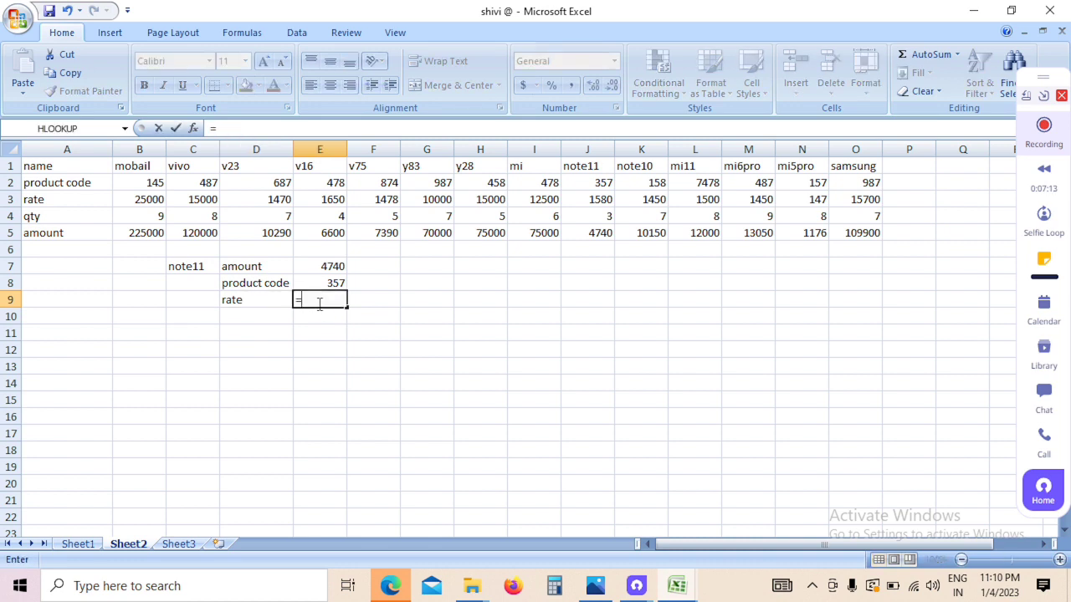
type("h")
type("loo")
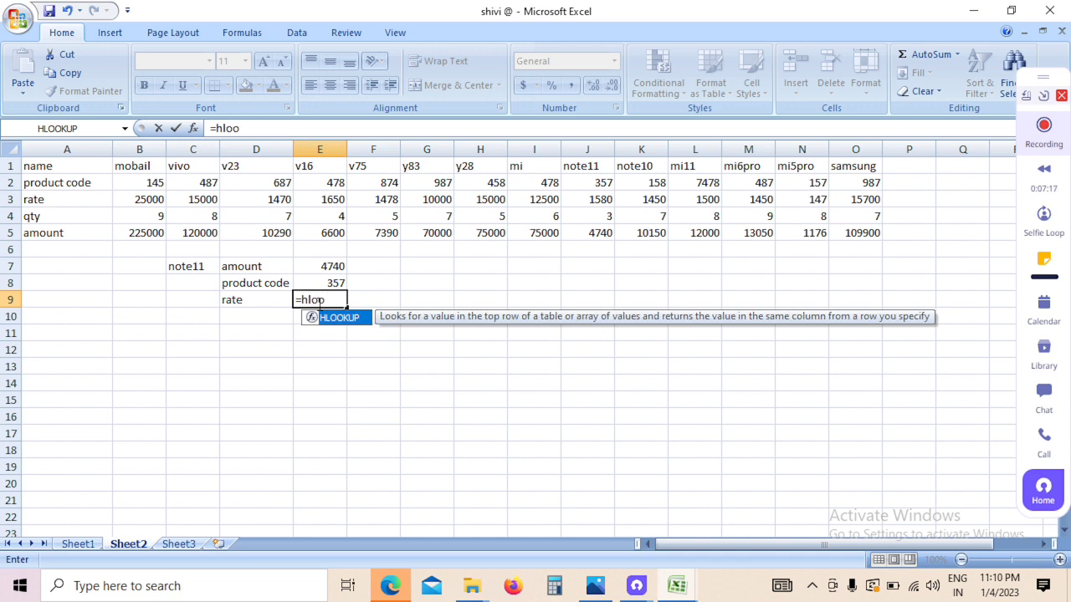
type("kup(")
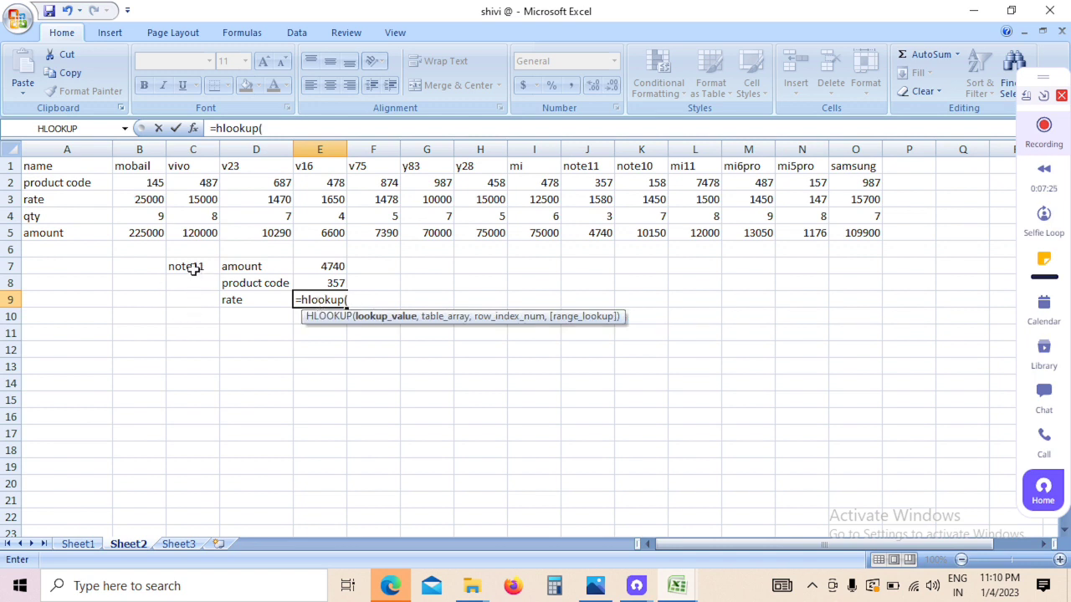
left_click(193, 268)
type(",")
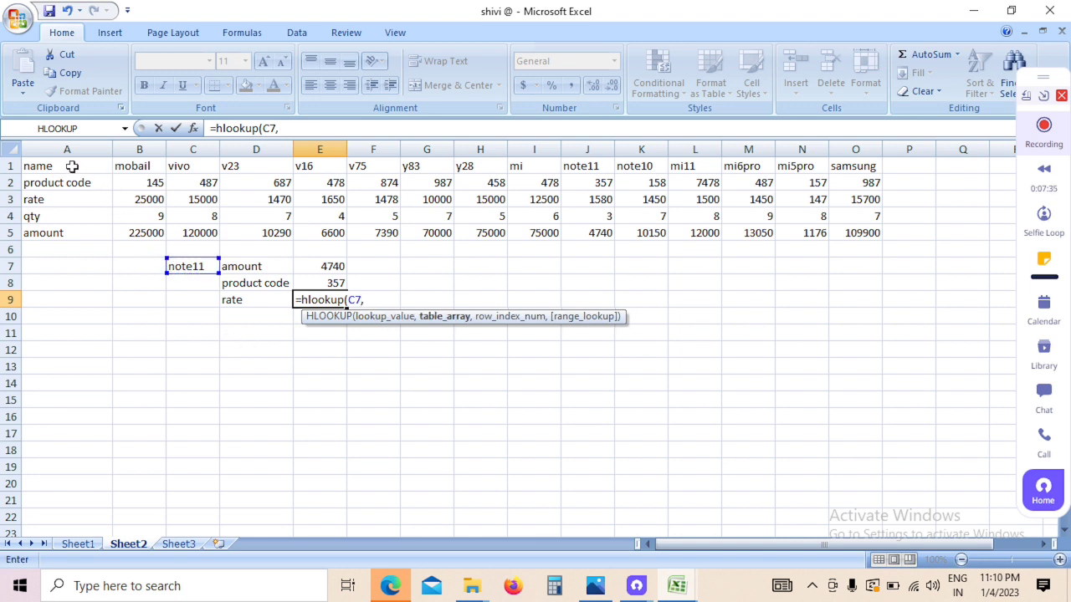
Step: Complete the E9 HLOOKUP with table range A1:O5, row index 3 and range lookup 0, and check it against the note11 rate in J3
left_click_drag(77, 167, 853, 241)
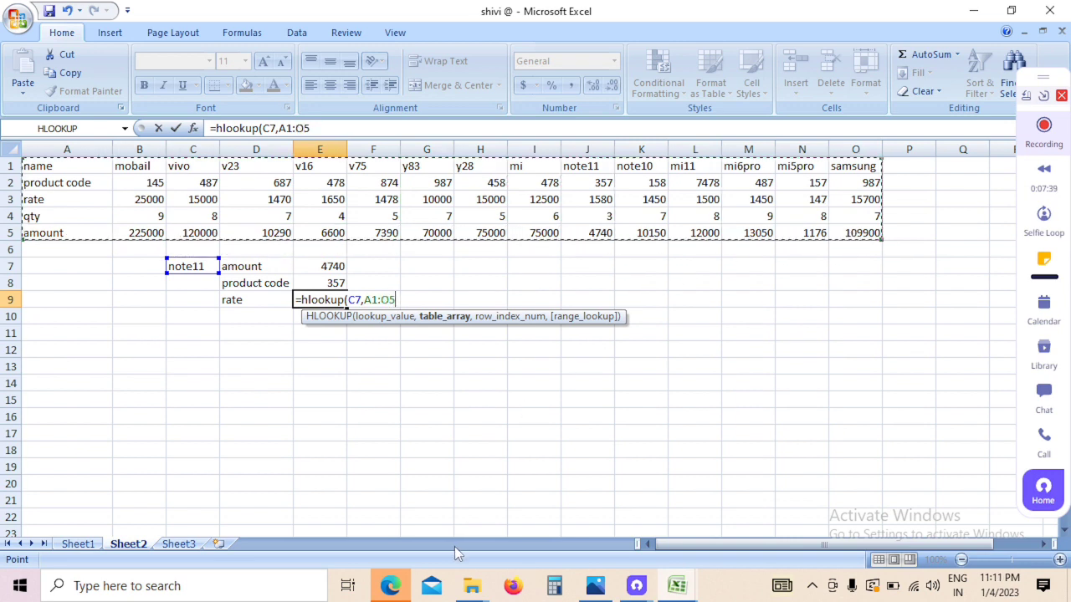
type(",")
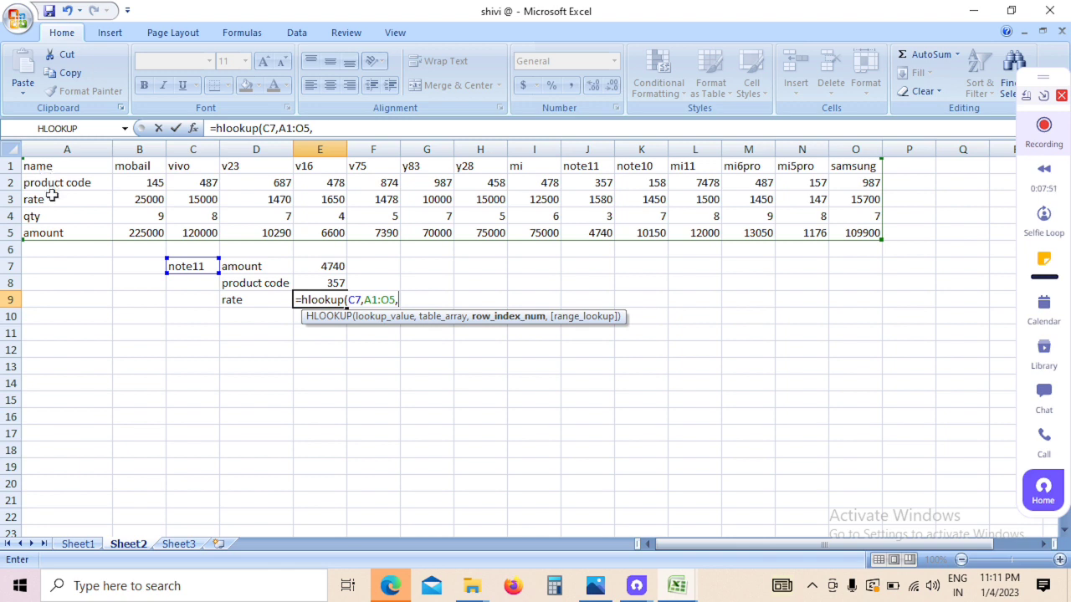
type("3,0")
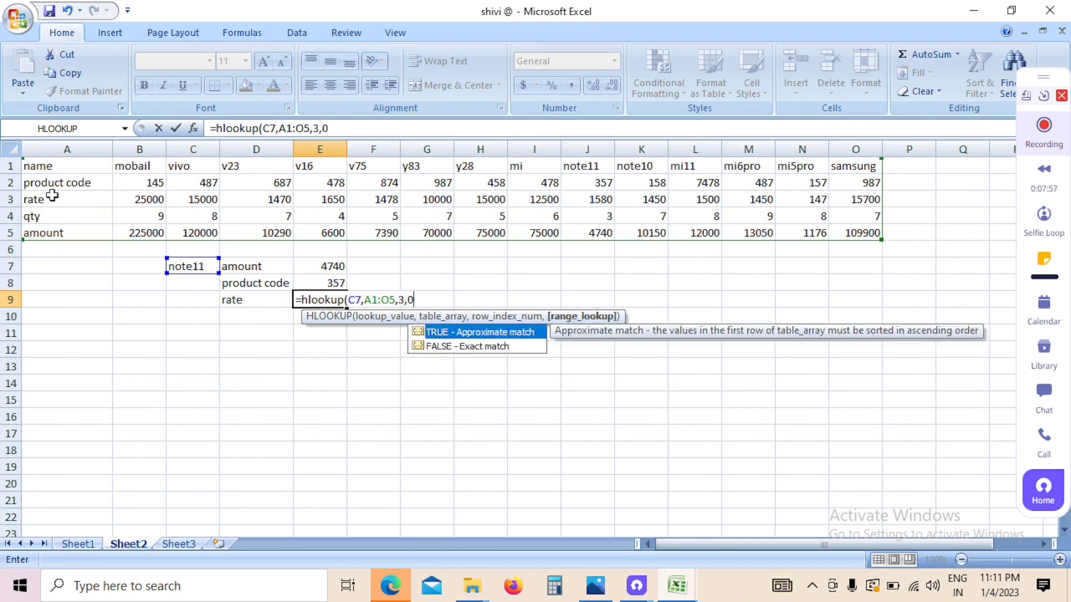
type(")")
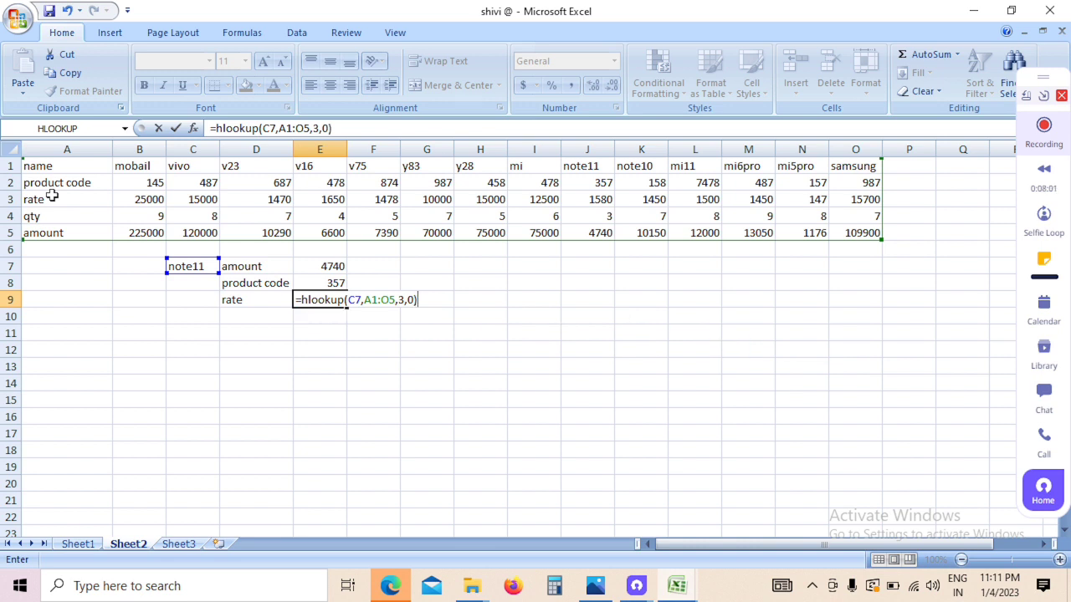
key("Return")
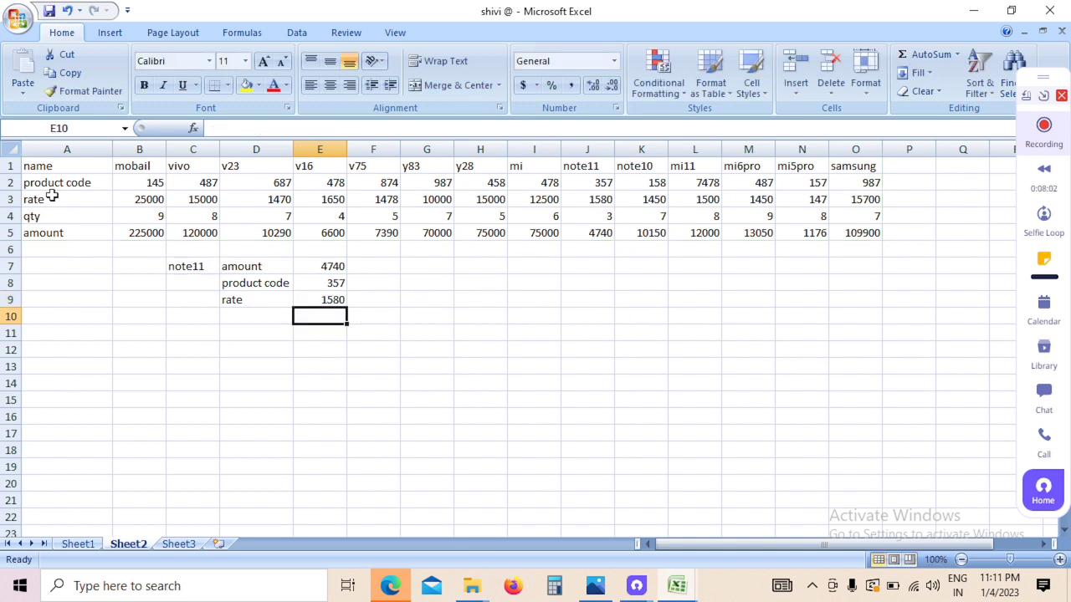
left_click(304, 301)
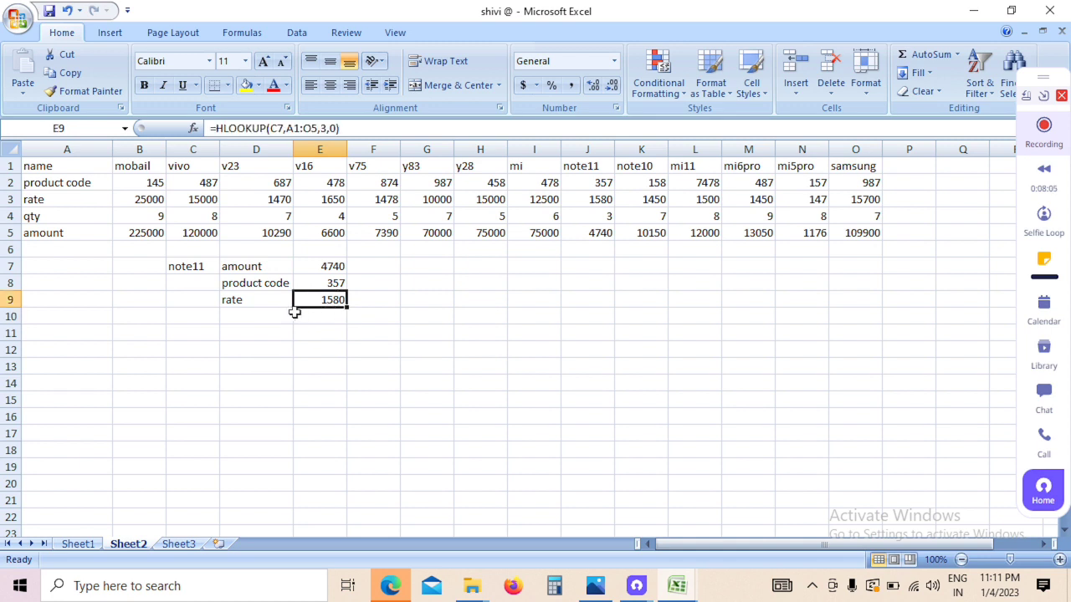
left_click(601, 194)
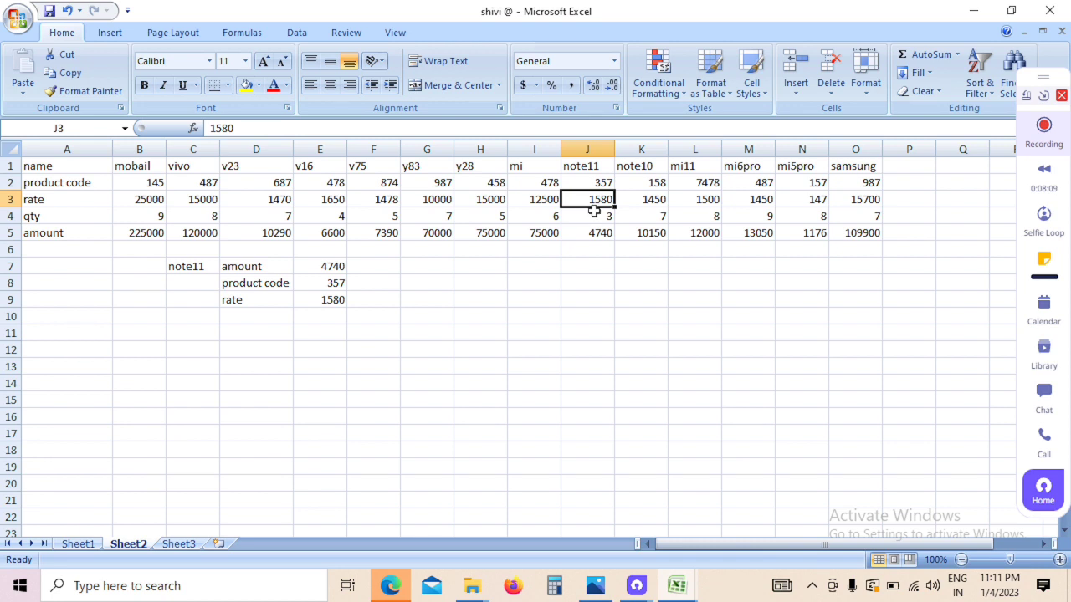
Step: Enter the label "amount" in cell D10 and start a LOOKUP formula in E10 with C7 as the lookup value
left_click(249, 315)
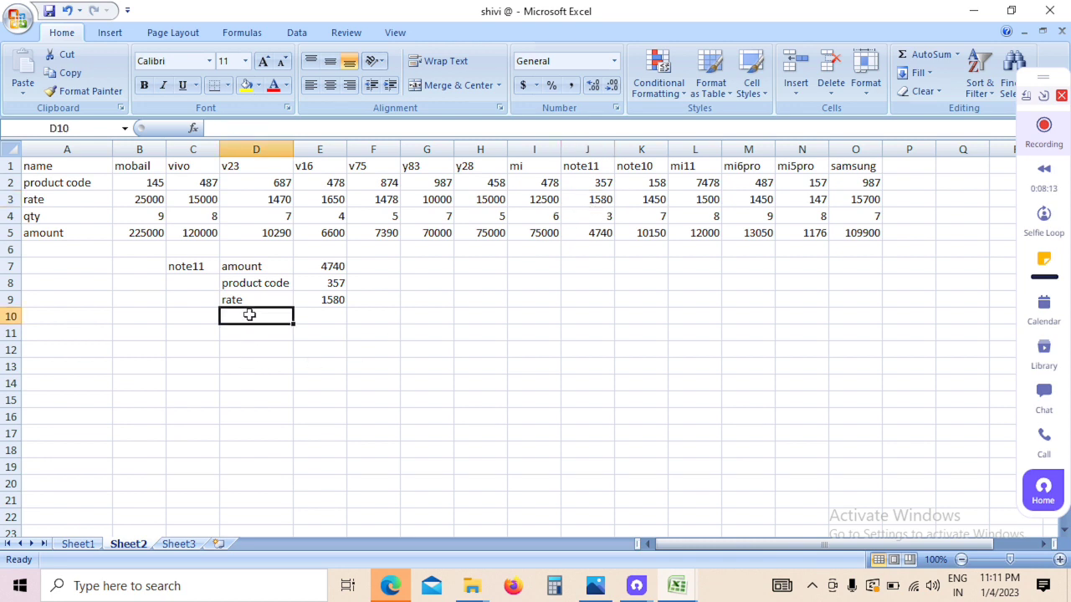
type("amount")
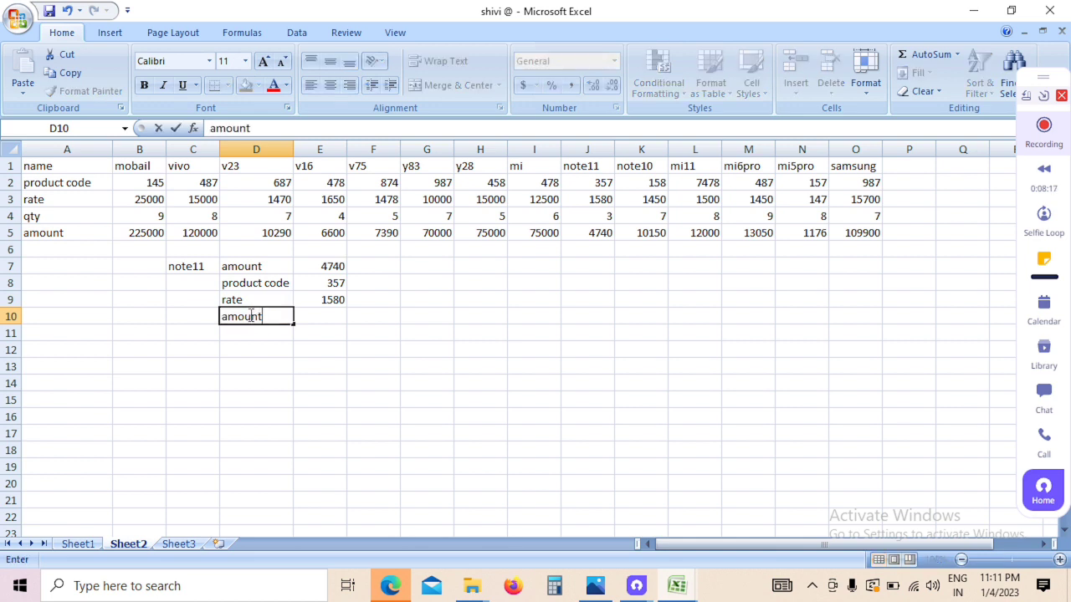
left_click(317, 316)
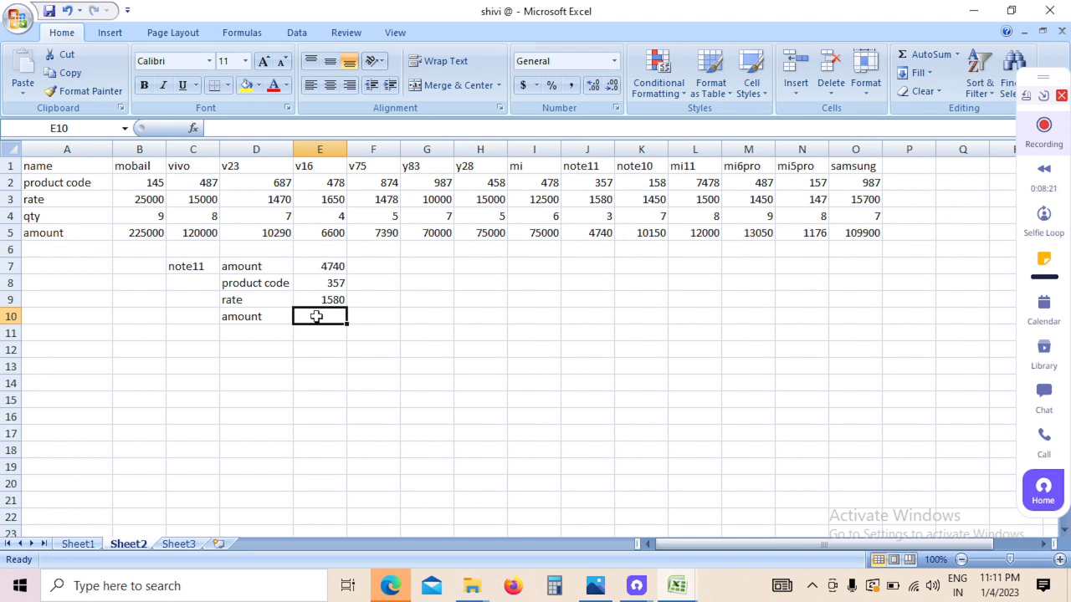
type("=")
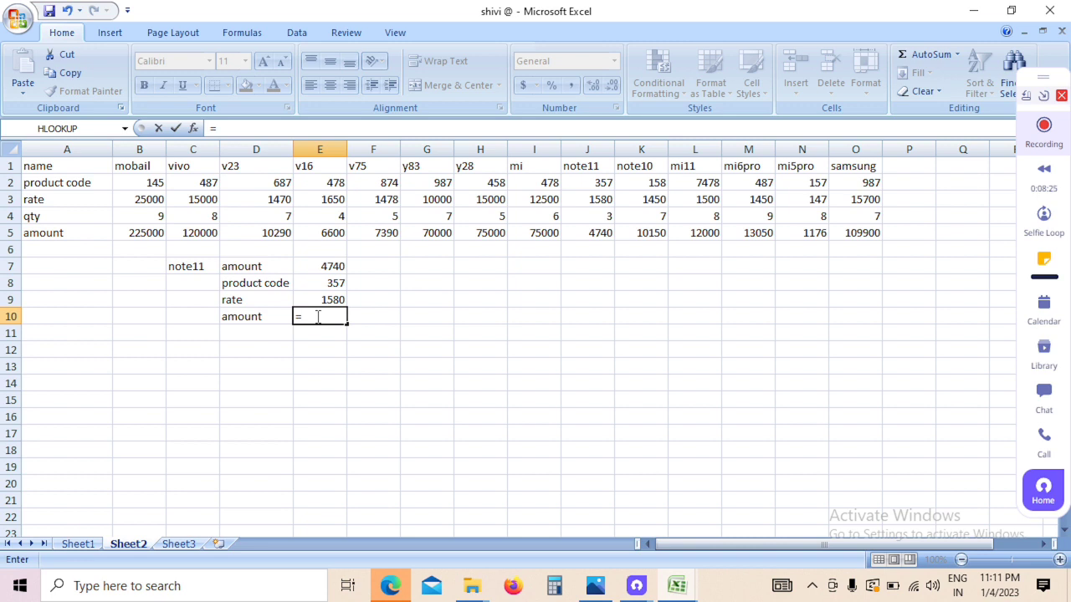
type("looku")
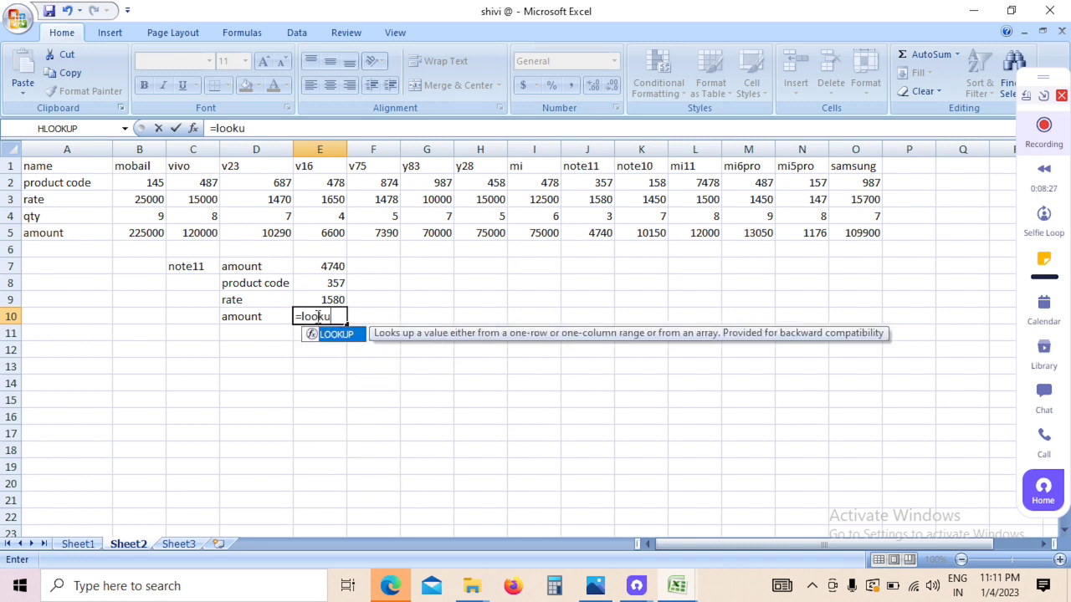
type("p(")
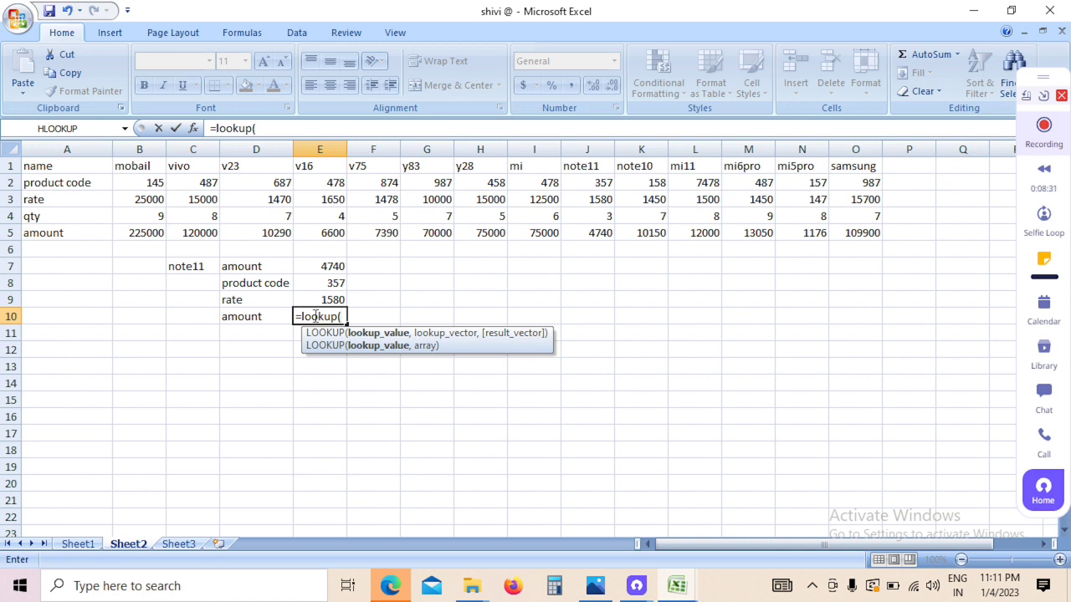
left_click(198, 268)
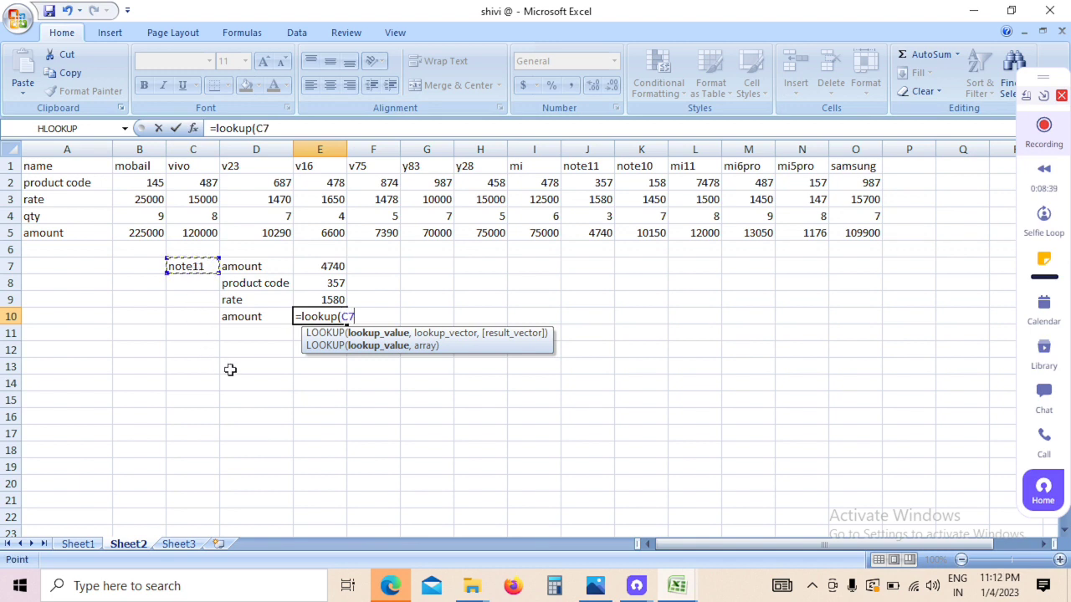
type(",")
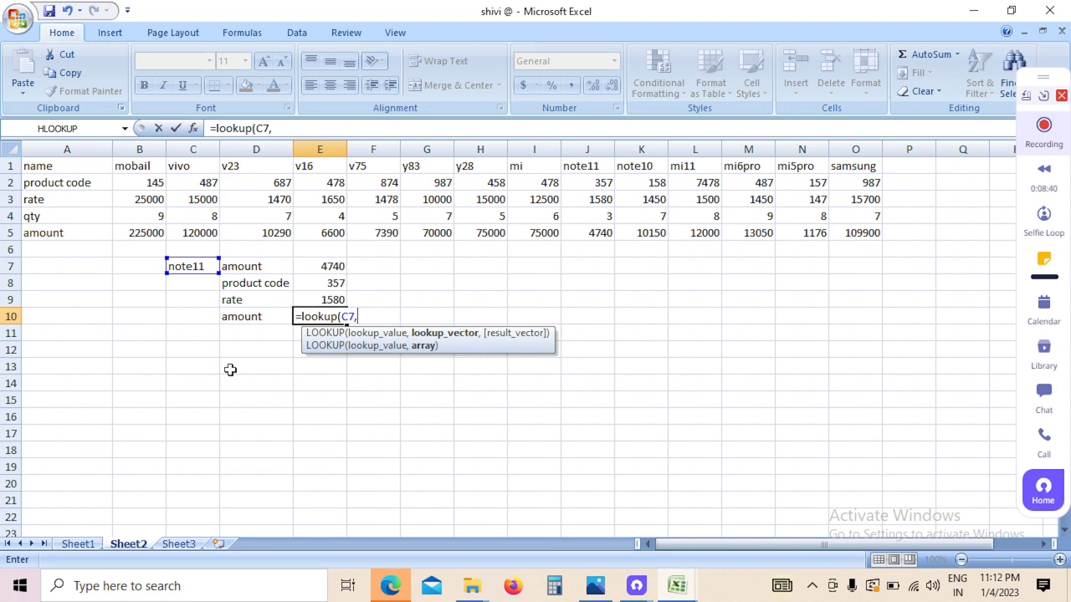
Step: Try to complete the E10 LOOKUP formula, giving cell D3 as its second argument
left_click(67, 183)
left_click(232, 204)
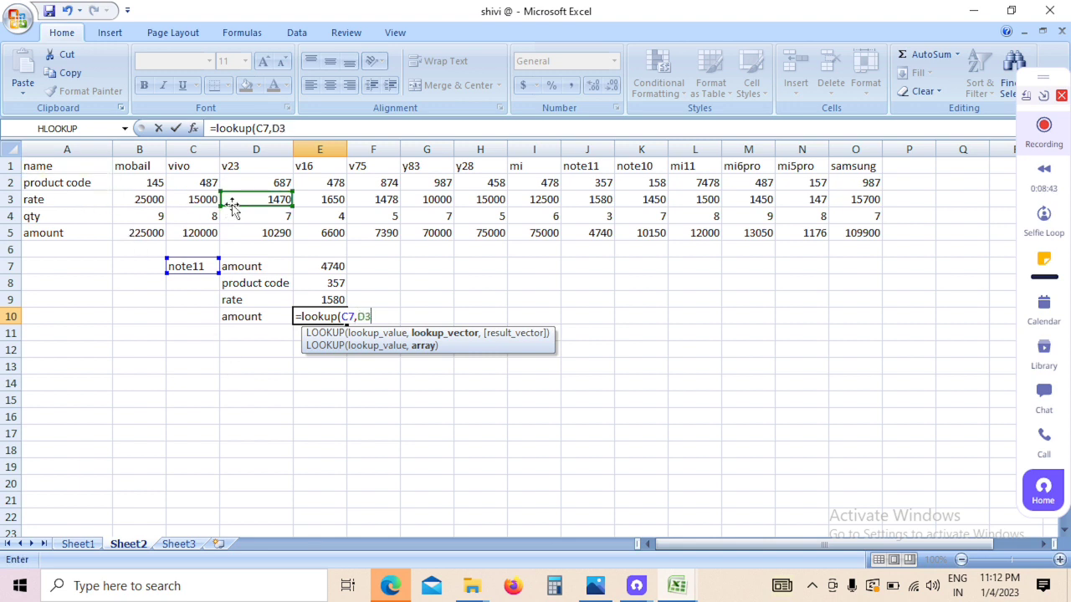
left_click_drag(80, 169, 855, 234)
left_click(588, 338)
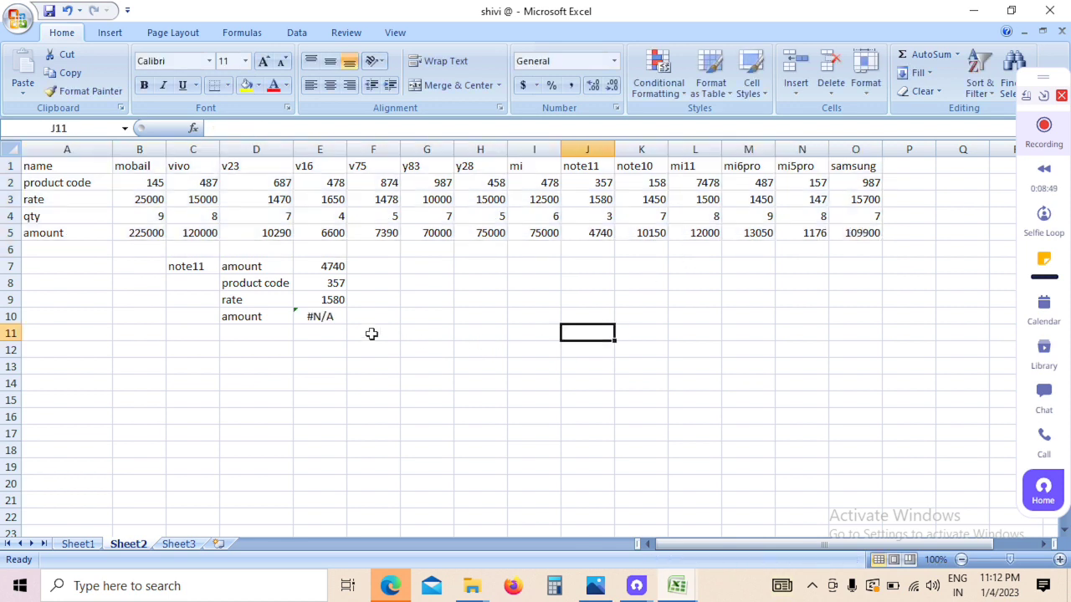
Step: Reopen the LOOKUP formula in E10 and remove the D3 reference, keeping only the C7 lookup value
left_click(316, 319)
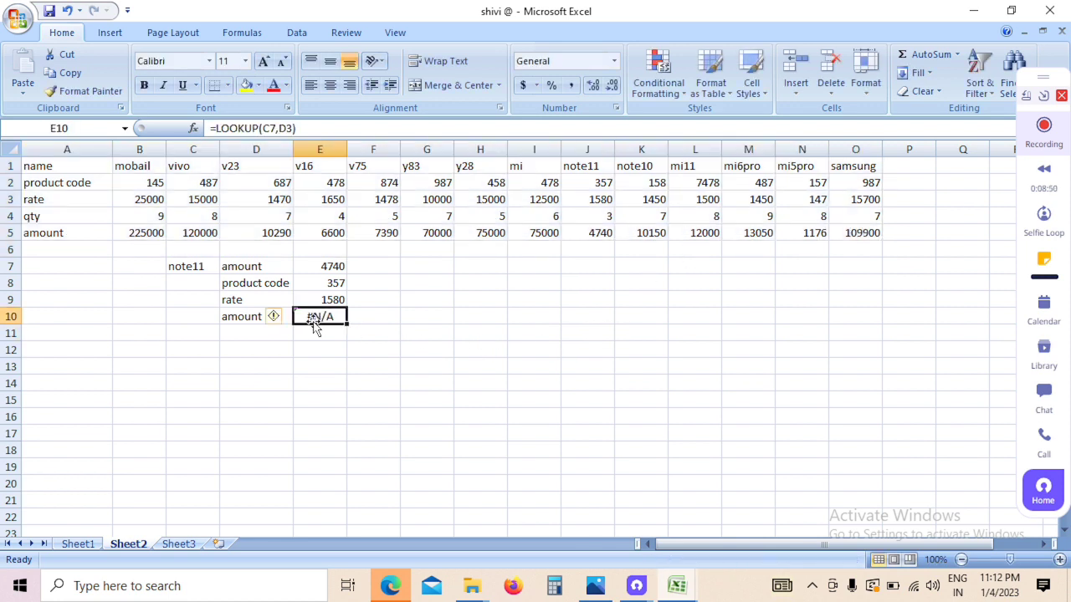
left_click(339, 128)
key("BackSpace")
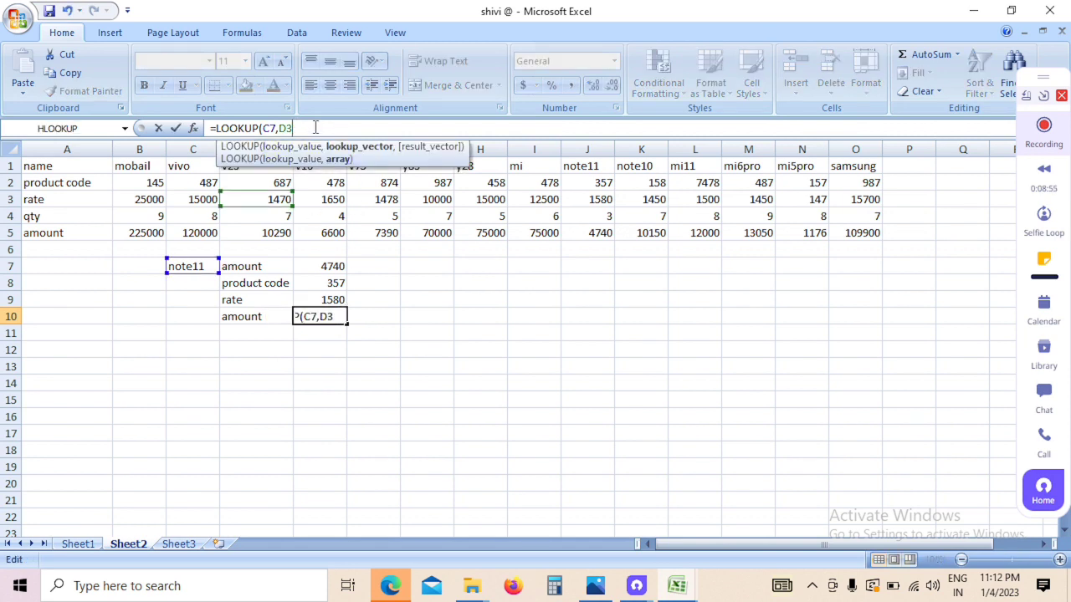
key("BackSpace")
key("BackSpace")
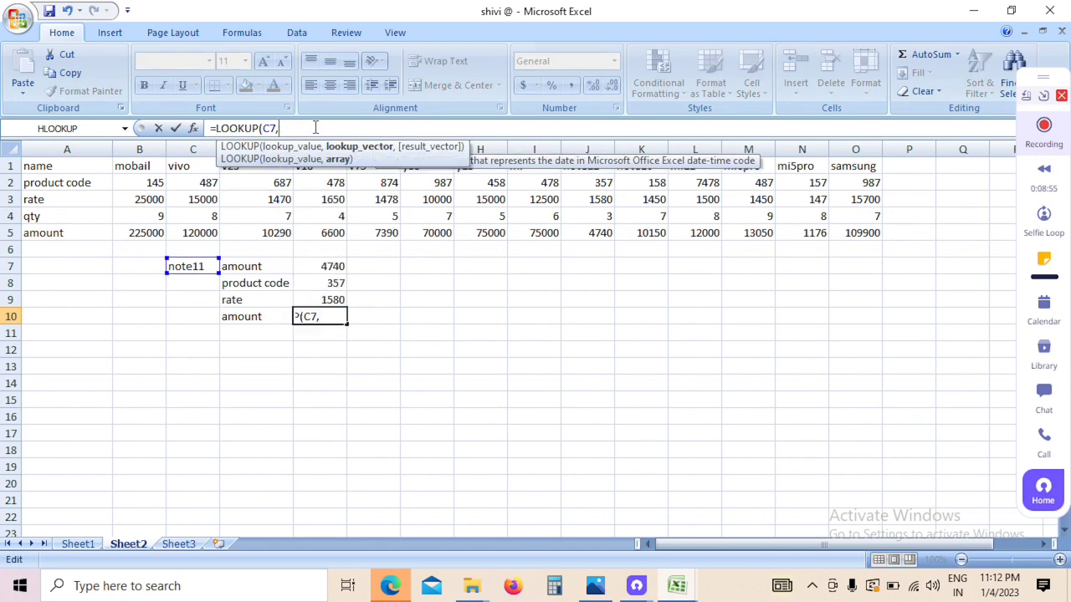
left_click(336, 327)
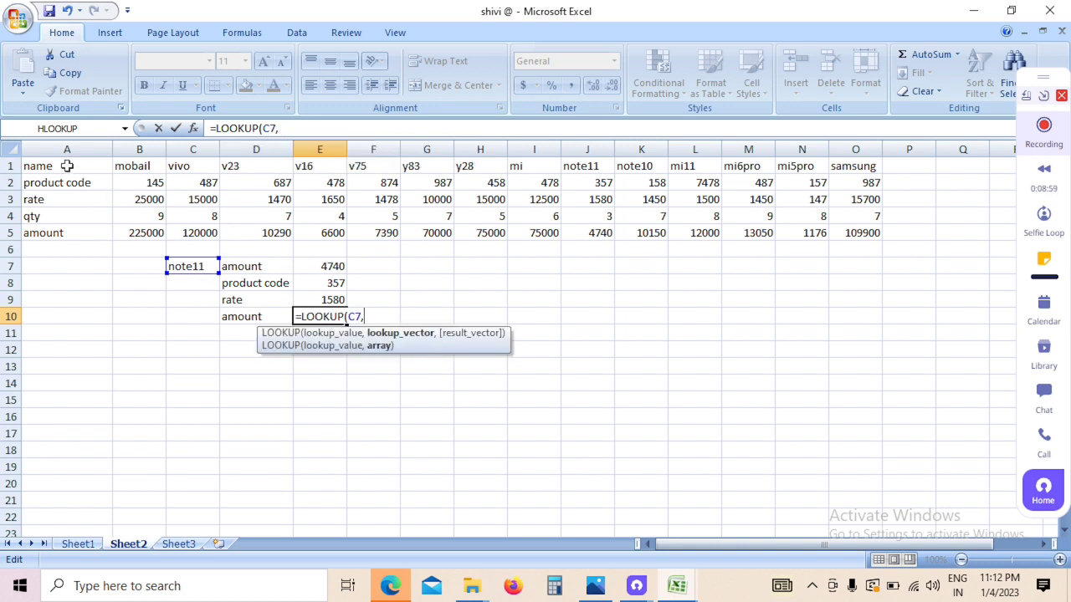
Step: Try to complete the E10 LOOKUP formula with the range A1:O5 and the further arguments 5 and 0
left_click_drag(67, 166, 877, 235)
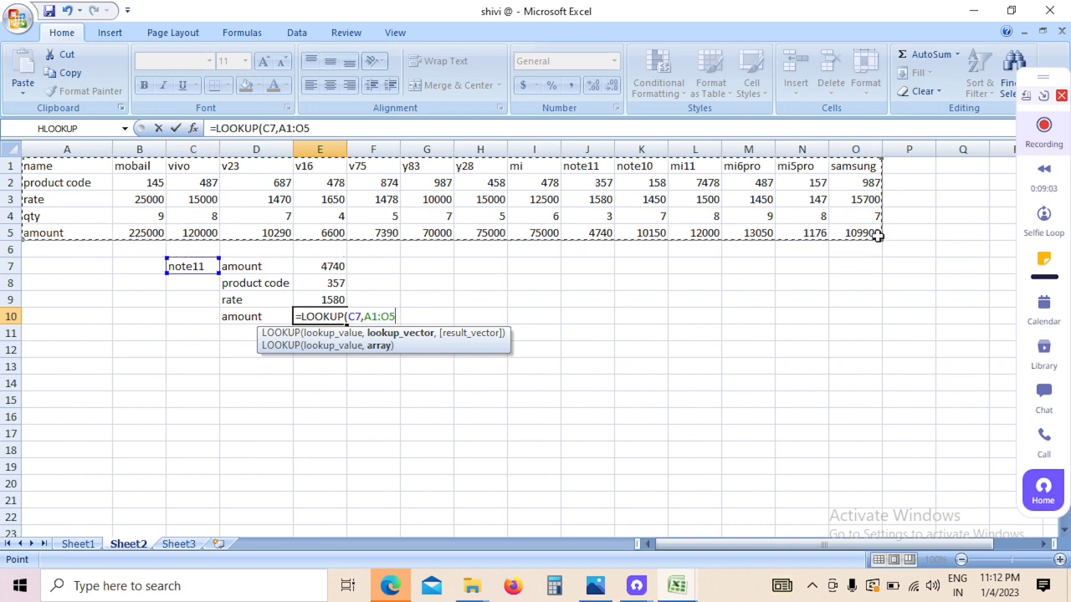
type(",")
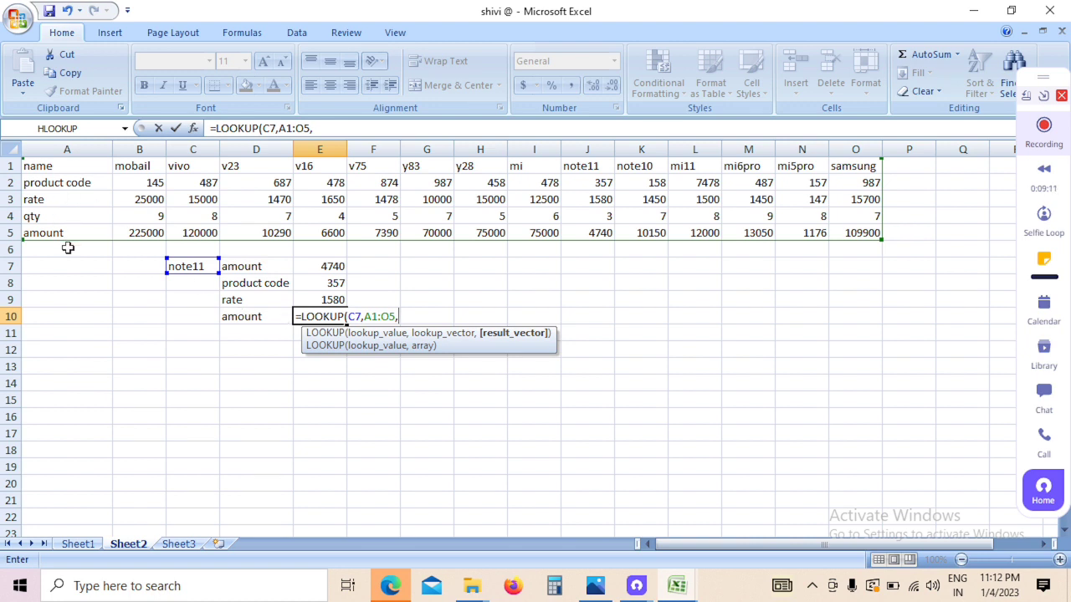
type("5,")
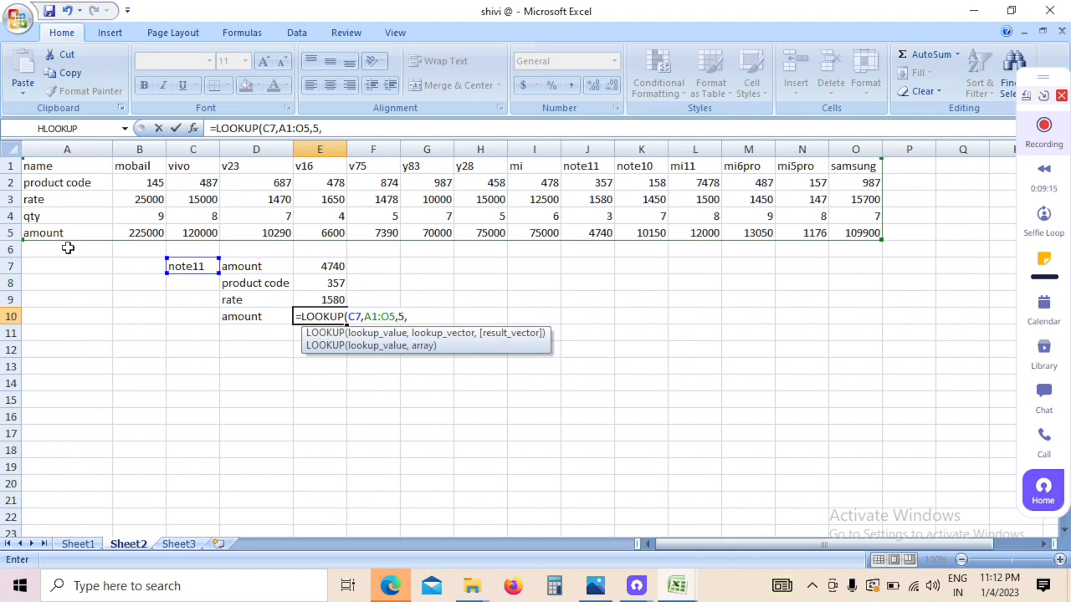
type("0)")
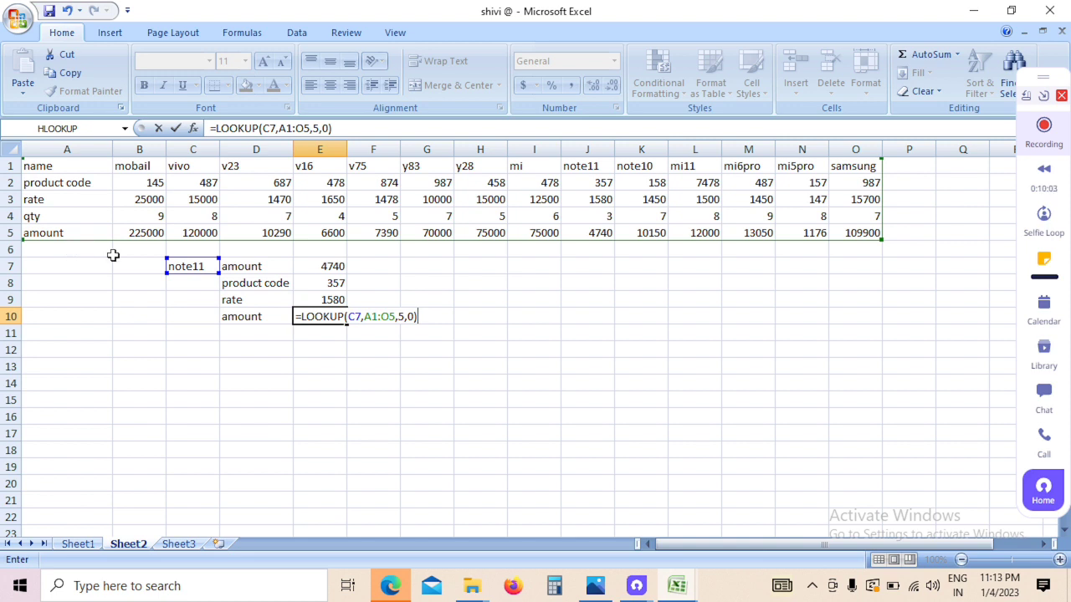
key("Return")
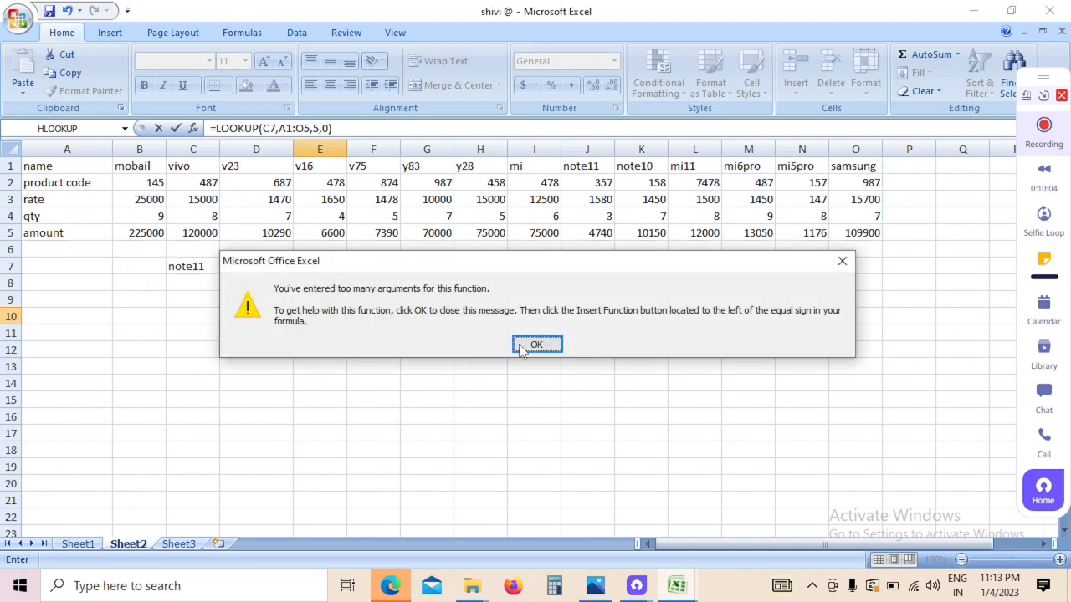
left_click(520, 350)
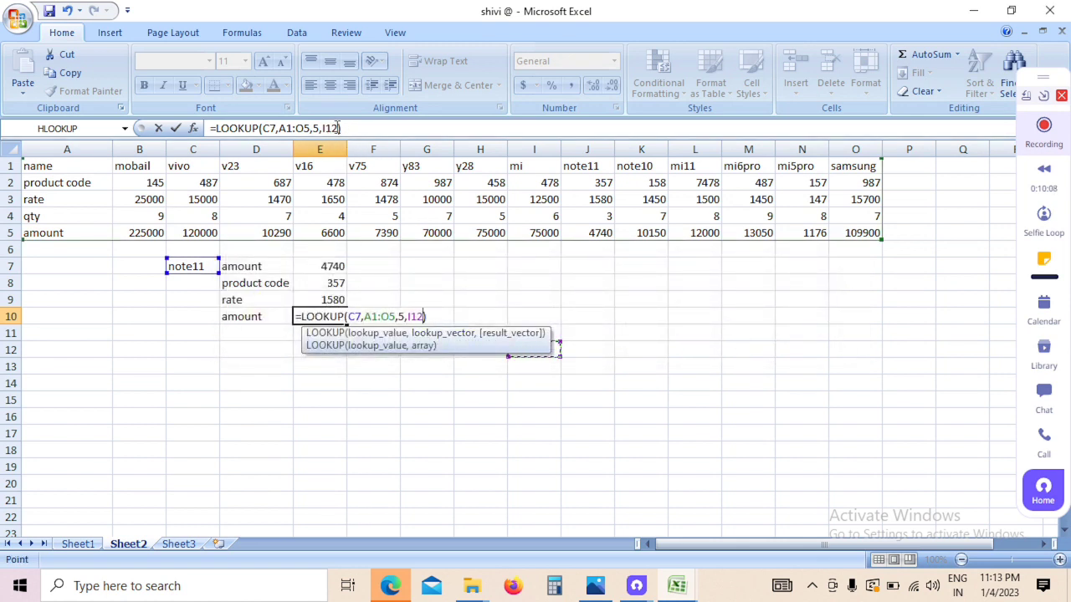
Step: Replace the stray I12 reference in the E10 LOOKUP formula with 0 and try to enter it again
left_click(338, 128)
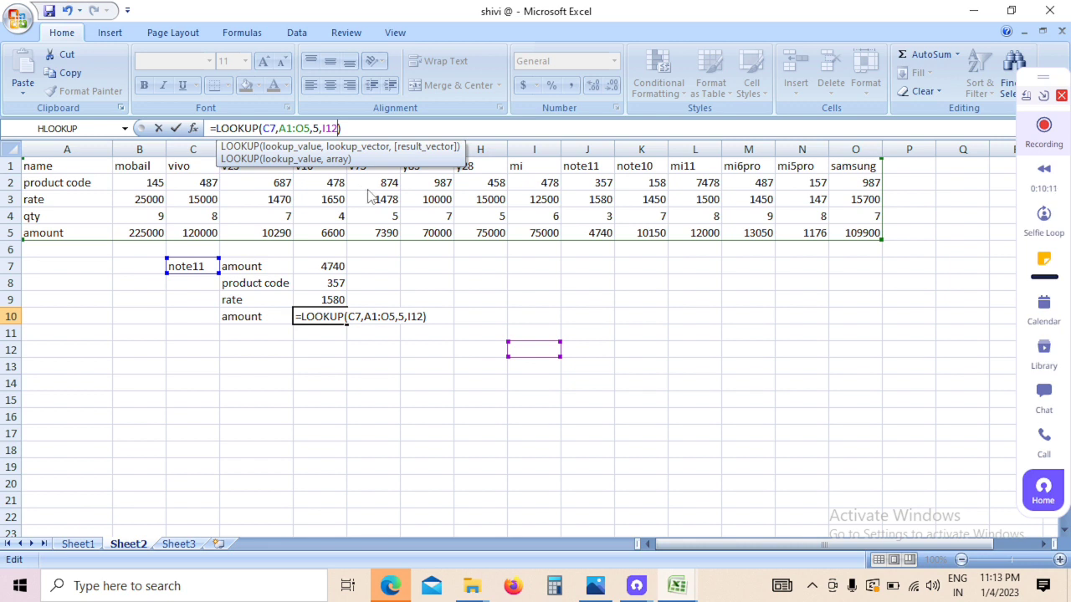
key("BackSpace")
key("BackSpace")
key("BackSpace")
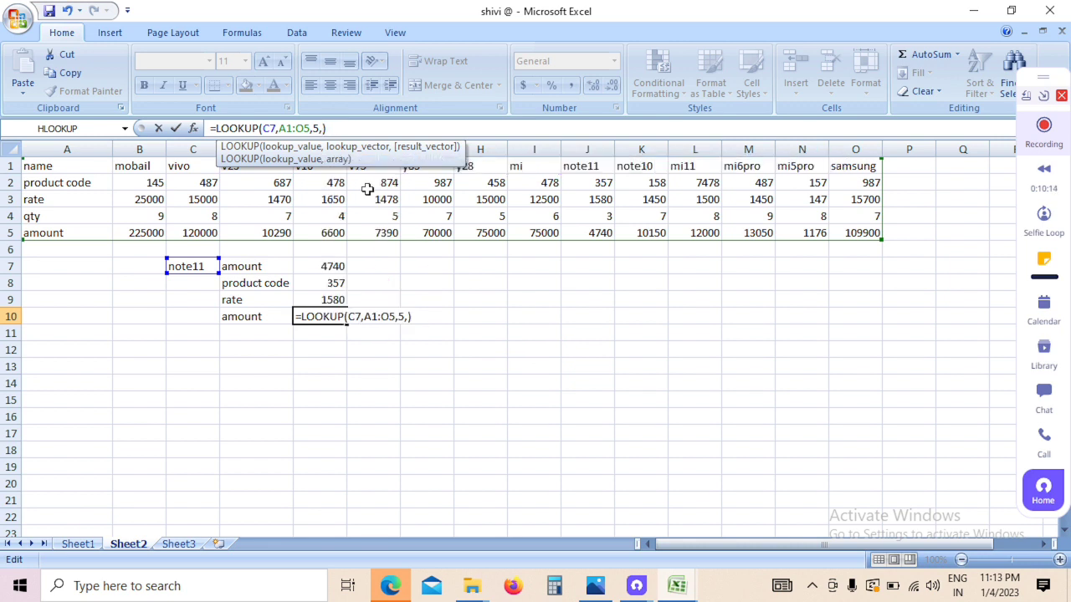
type("0")
key("Return")
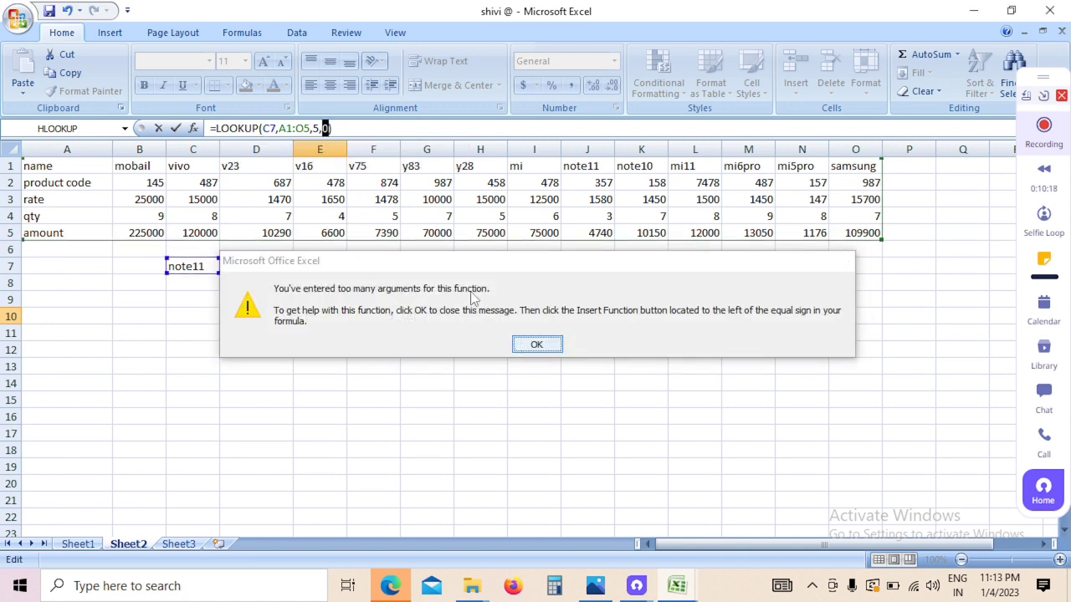
key("Return")
key("Return")
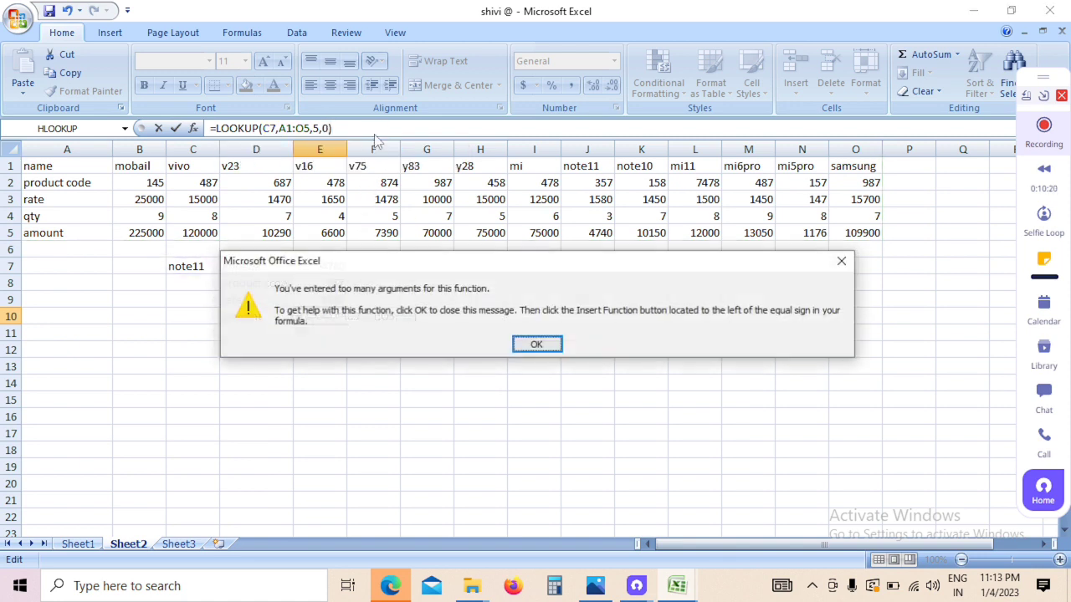
left_click(536, 344)
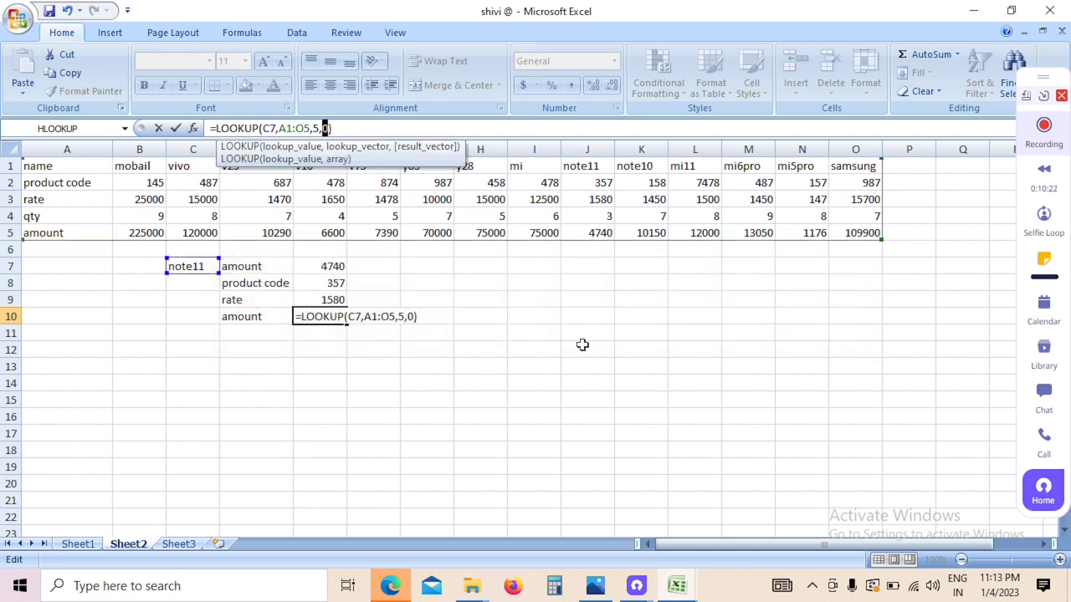
Step: Remove all arguments from the LOOKUP formula in E10, keeping only the function name and opening bracket
left_click(424, 316)
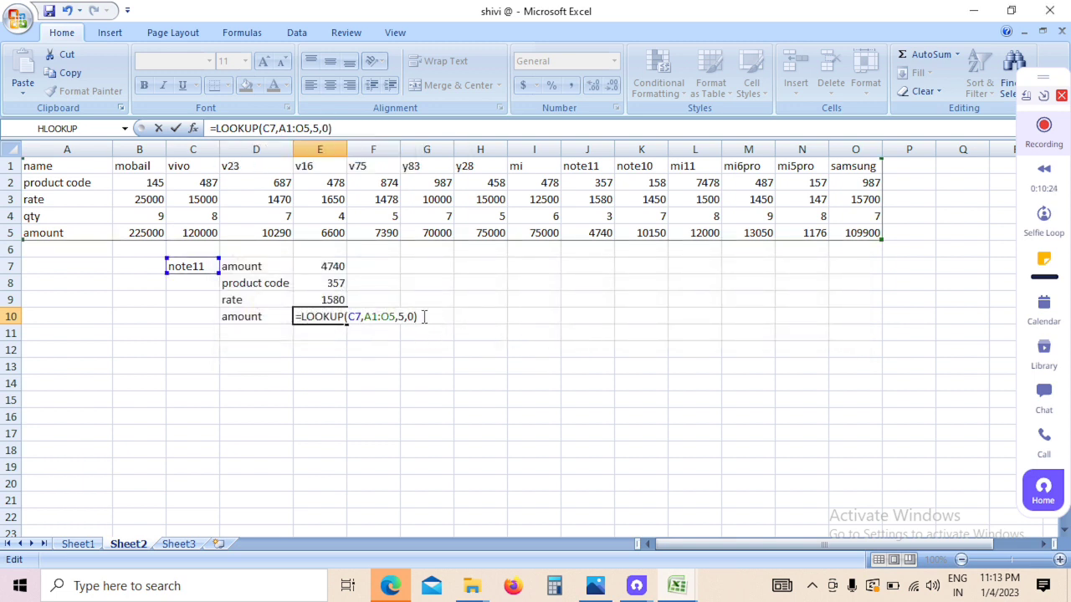
key("BackSpace")
key("BackSpace")
key("BackSpace")
key("BackSpace")
key("BackSpace")
key("BackSpace")
key("BackSpace")
key("BackSpace")
key("BackSpace")
key("BackSpace")
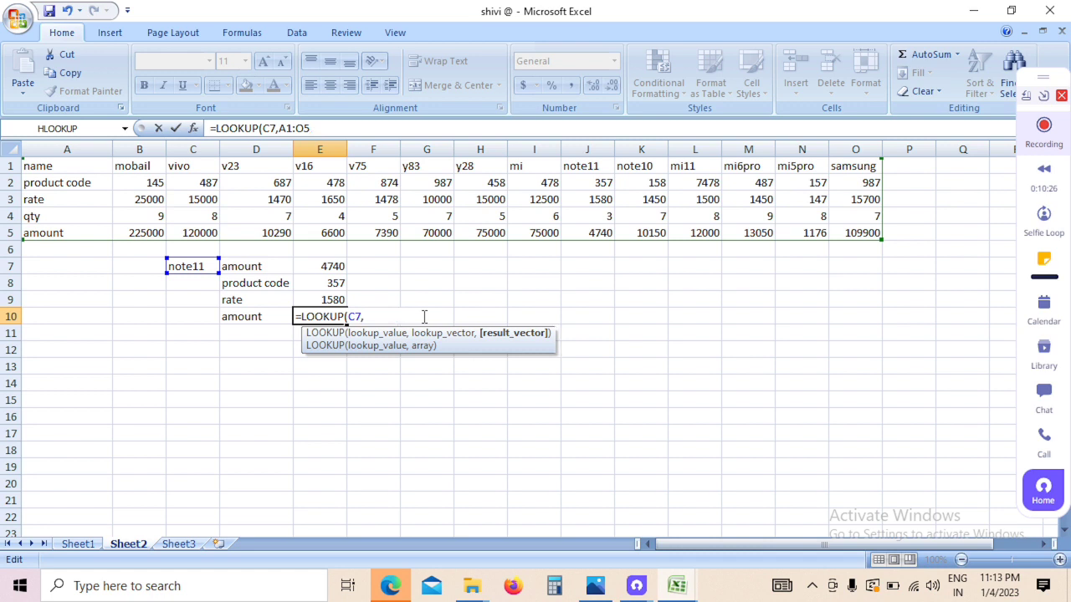
key("BackSpace")
key("BackSpace")
key("BackSpace")
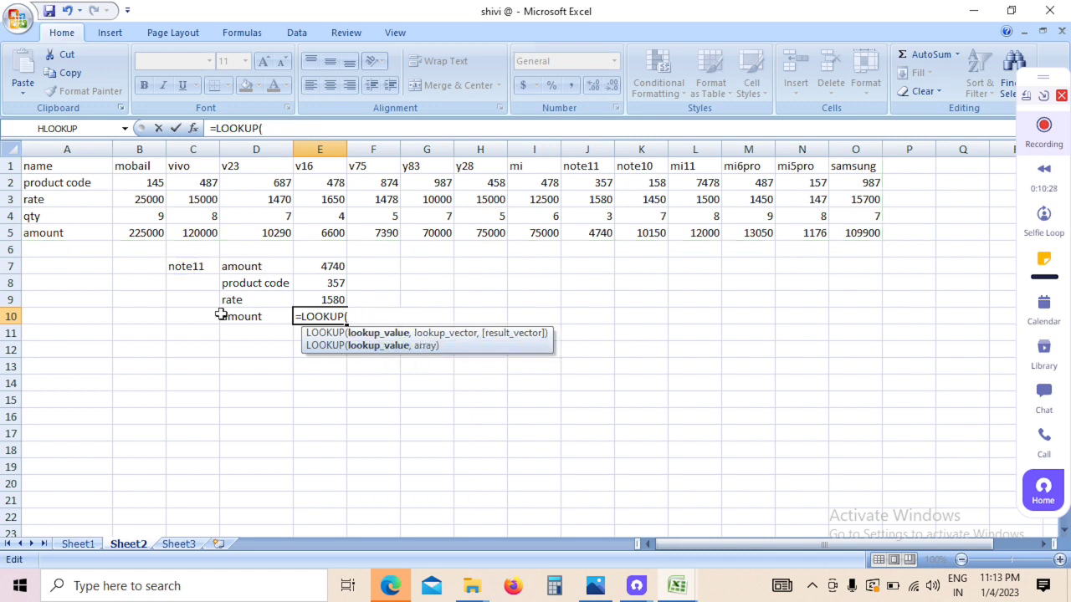
Step: Try to rebuild the E10 LOOKUP formula with lookup value C7, range A1:O5 and the arguments 5 and 0
left_click(192, 267)
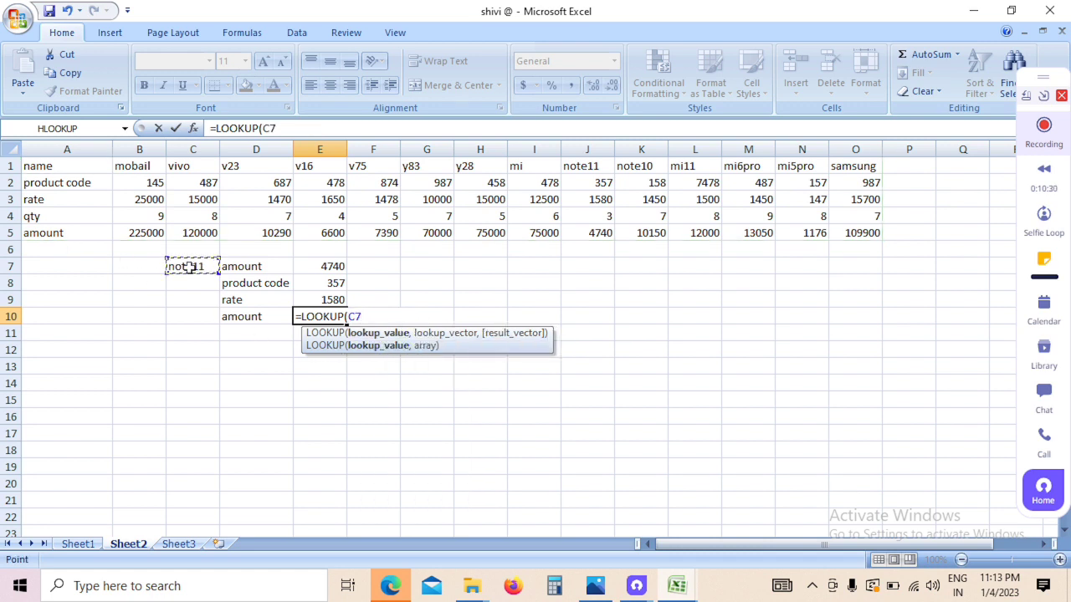
type(",")
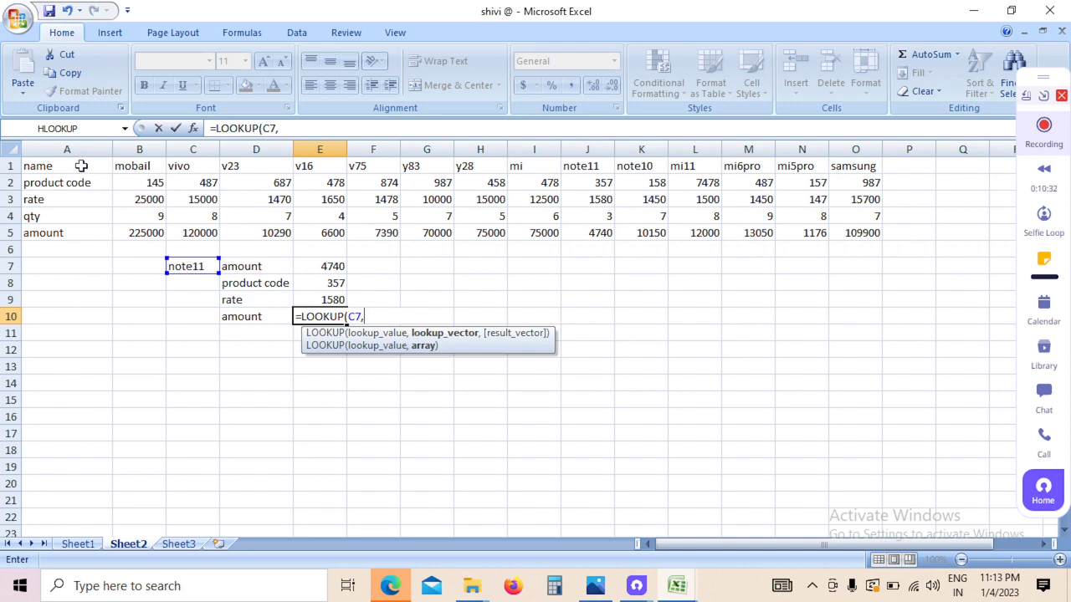
left_click_drag(81, 165, 705, 256)
left_click_drag(848, 235, 870, 234)
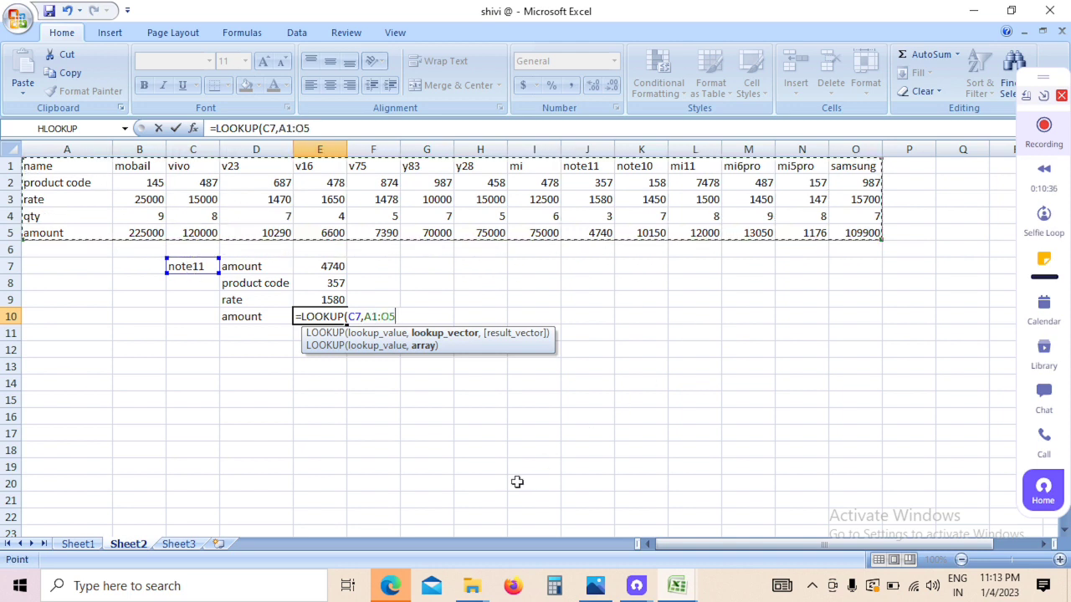
type(",")
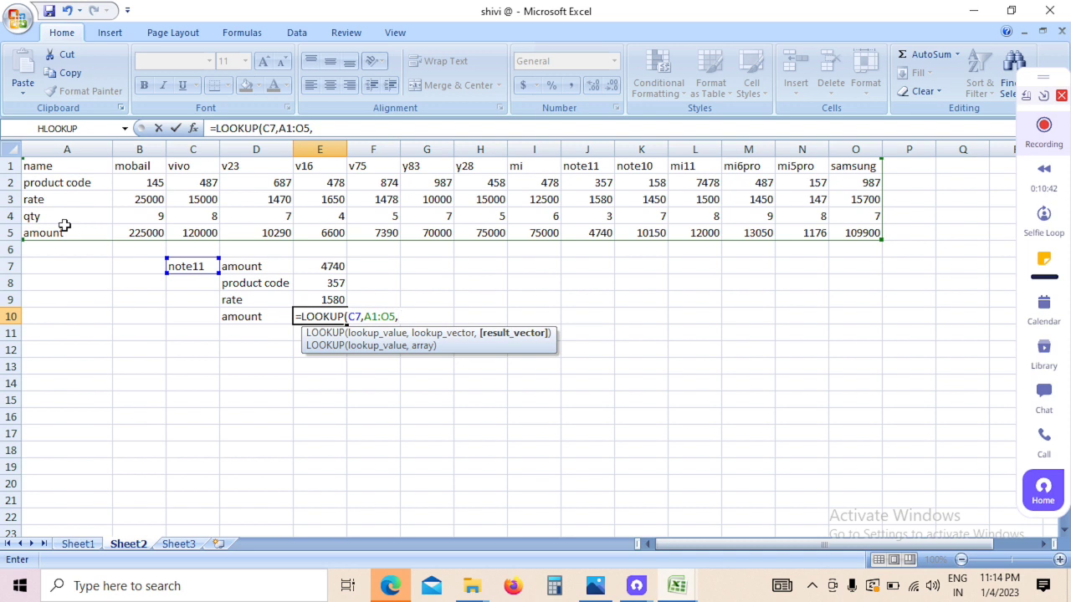
type("5,")
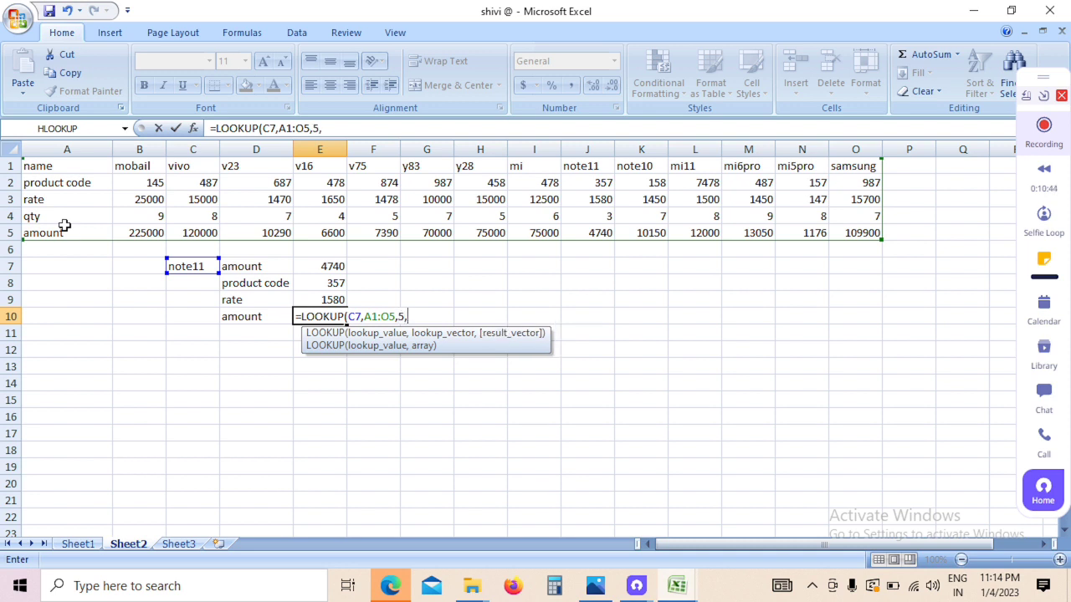
type("0)")
key("Return")
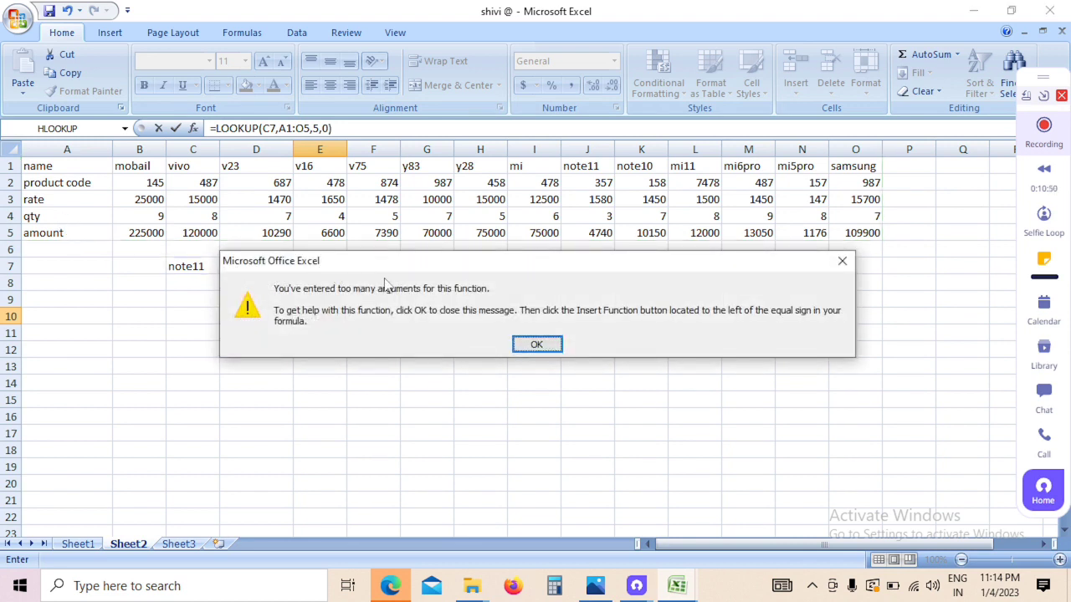
left_click(536, 346)
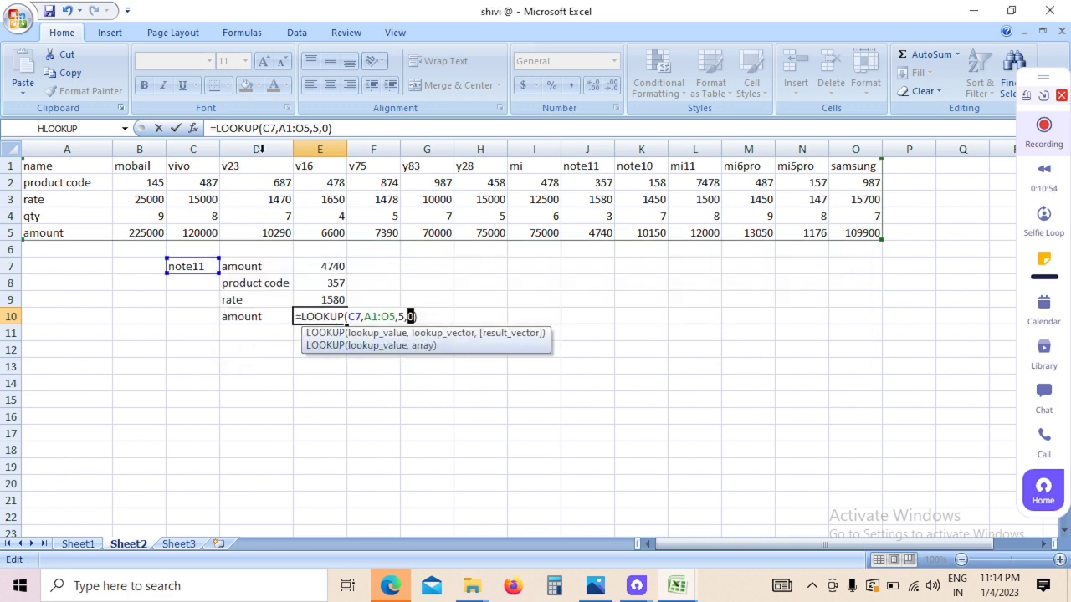
Step: Discard the LOOKUP formula from E10 and check the HLOOKUP formula in E9
left_click(216, 132)
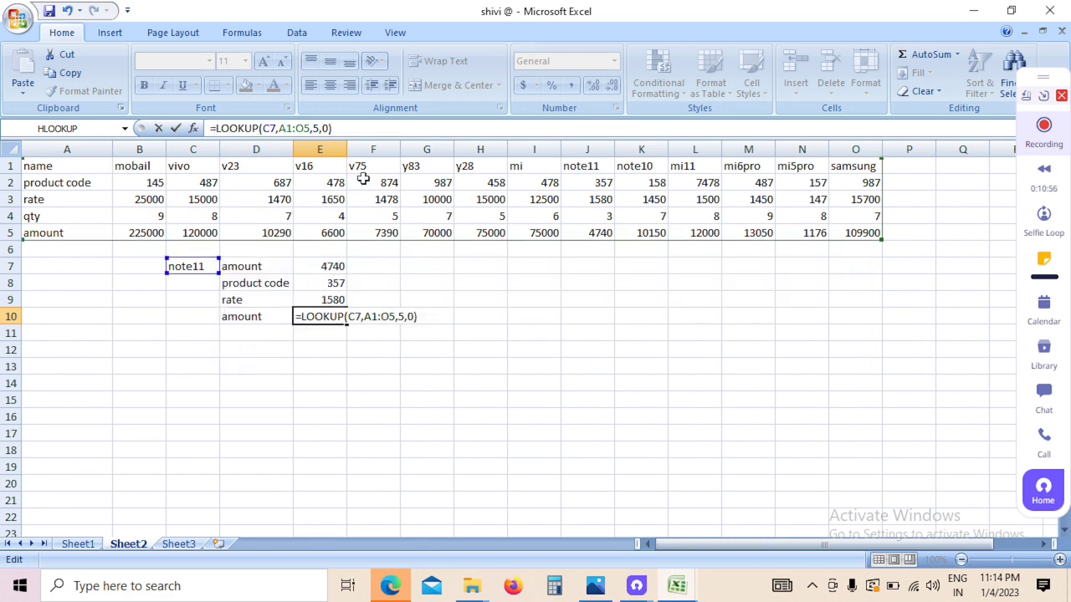
key("BackSpace")
key("BackSpace")
key("BackSpace")
key("BackSpace")
key("BackSpace")
key("BackSpace")
key("BackSpace")
key("BackSpace")
key("BackSpace")
key("BackSpace")
key("BackSpace")
key("BackSpace")
key("BackSpace")
key("BackSpace")
key("BackSpace")
key("BackSpace")
key("BackSpace")
key("BackSpace")
key("BackSpace")
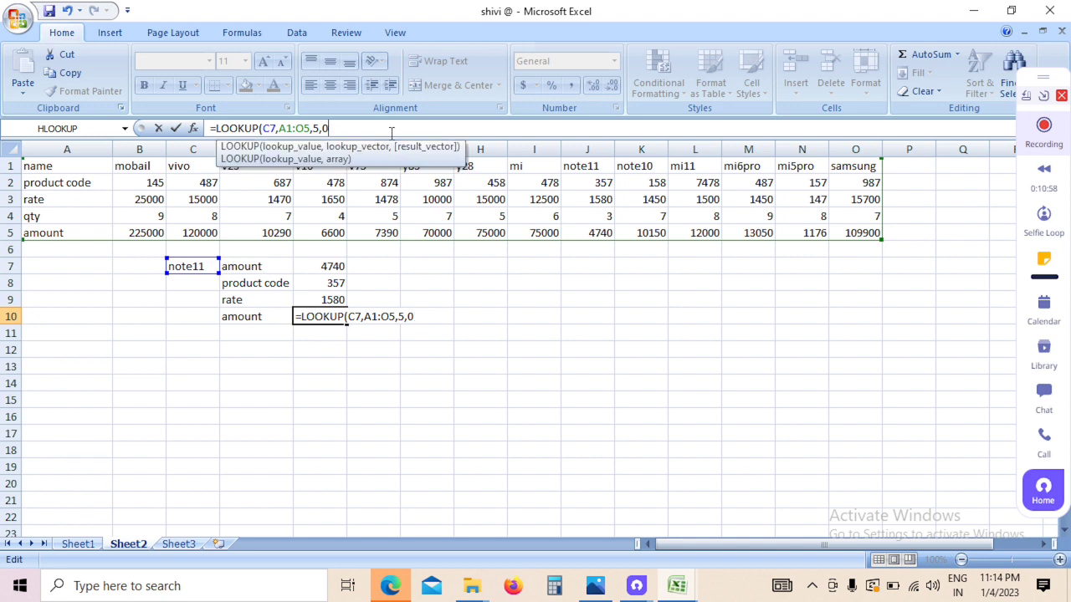
key("Escape")
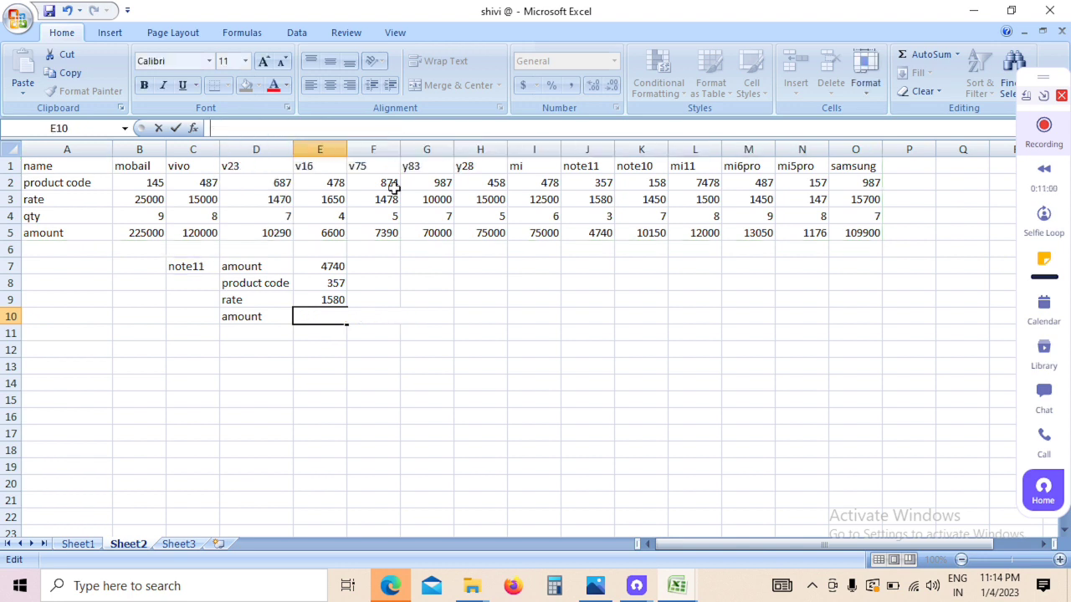
left_click(478, 366)
left_click(323, 301)
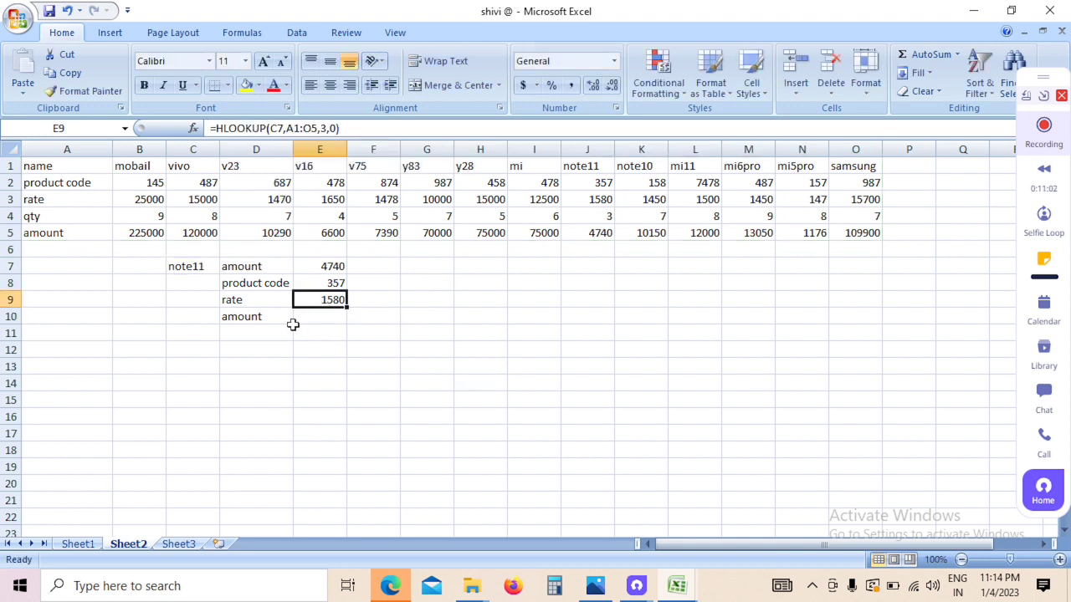
Step: Enter an HLOOKUP formula in E10 with lookup value C7, table range A1:O5, row index 5 and range lookup 0
double_click(336, 315)
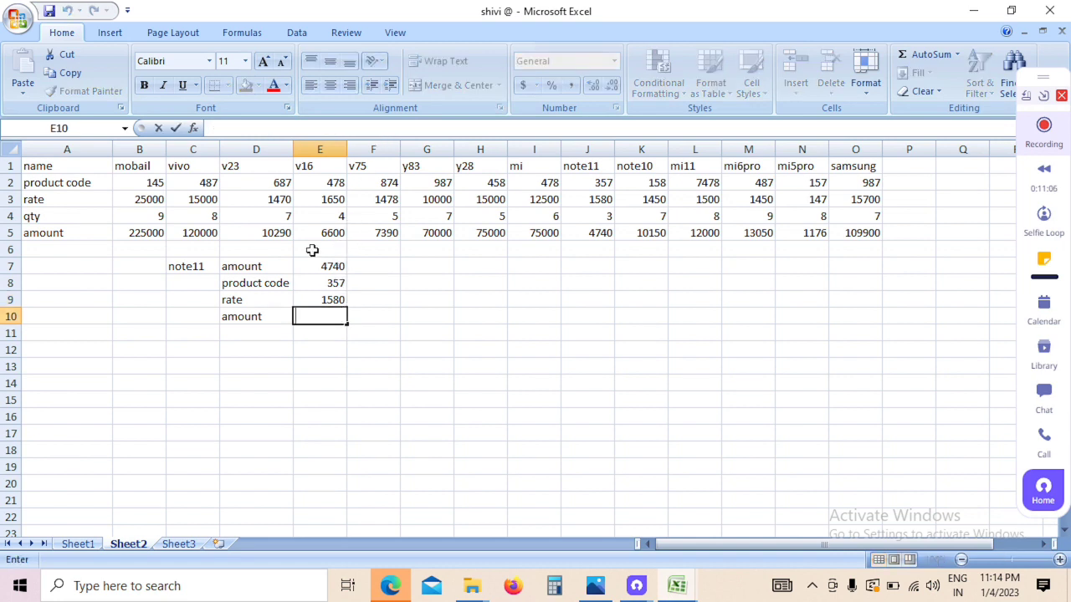
type("=hloo")
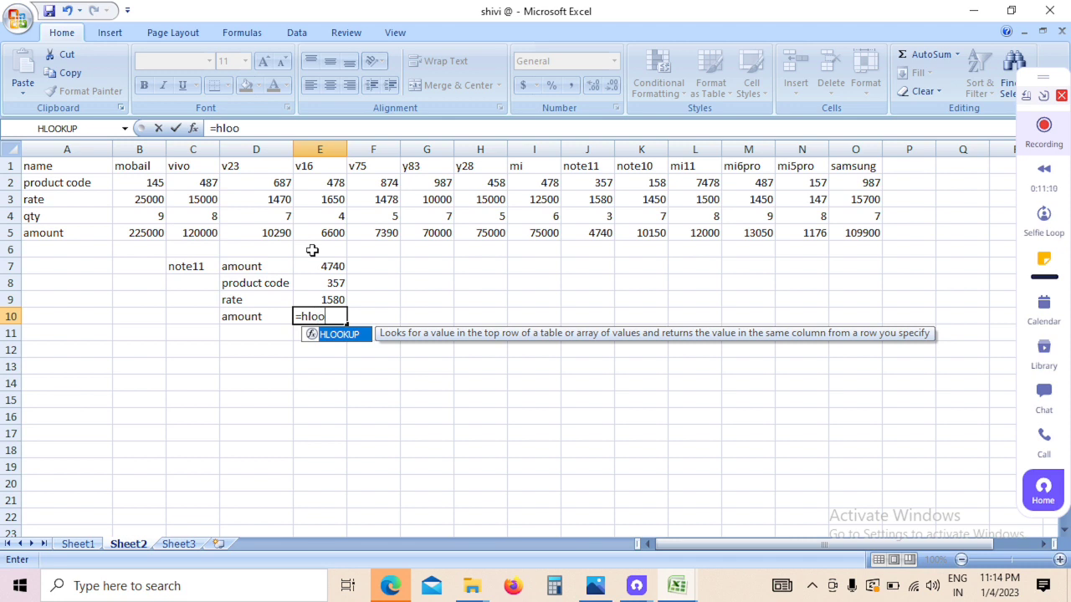
type("kup(")
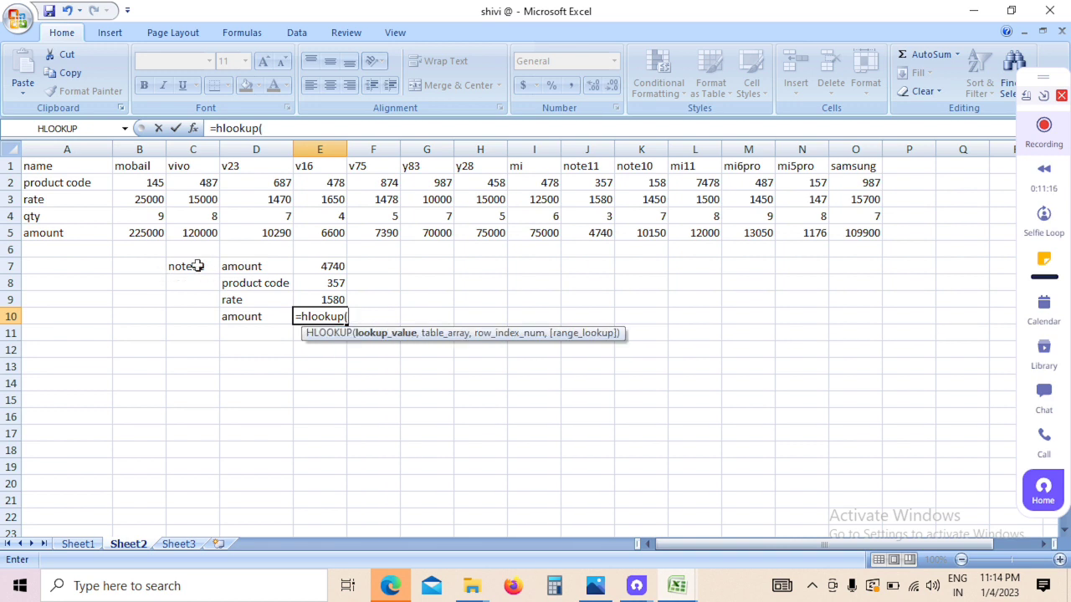
left_click(195, 266)
type(",")
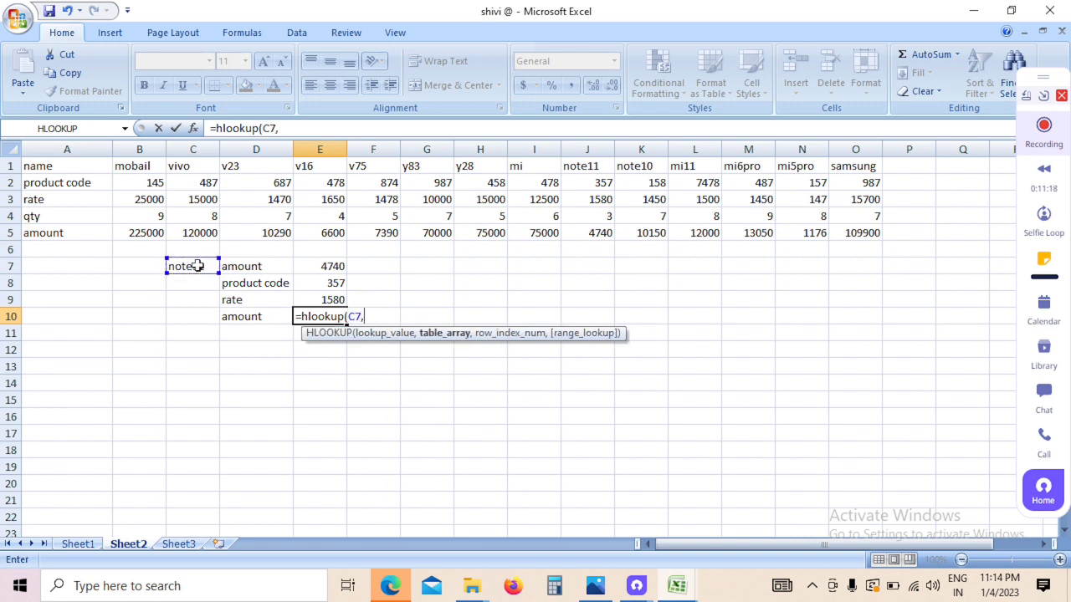
left_click_drag(67, 169, 862, 236)
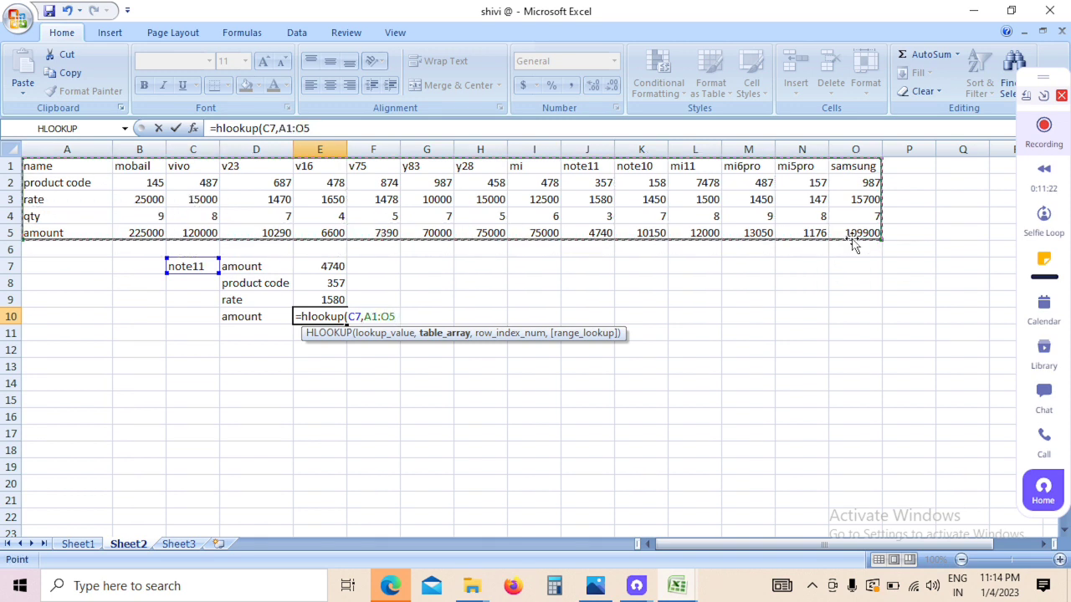
type(",")
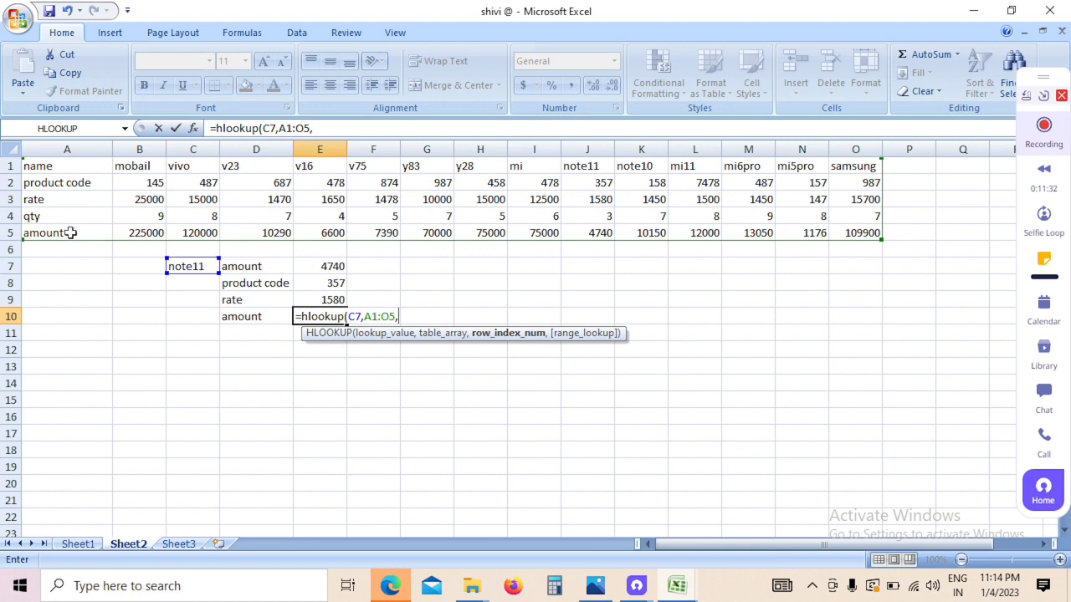
type("5,")
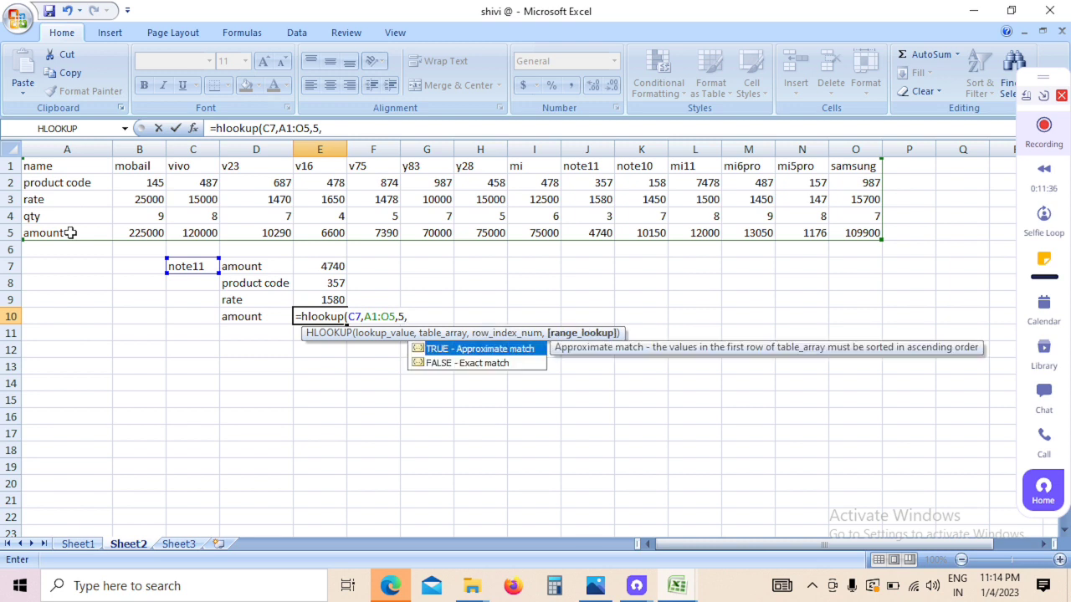
type("0)")
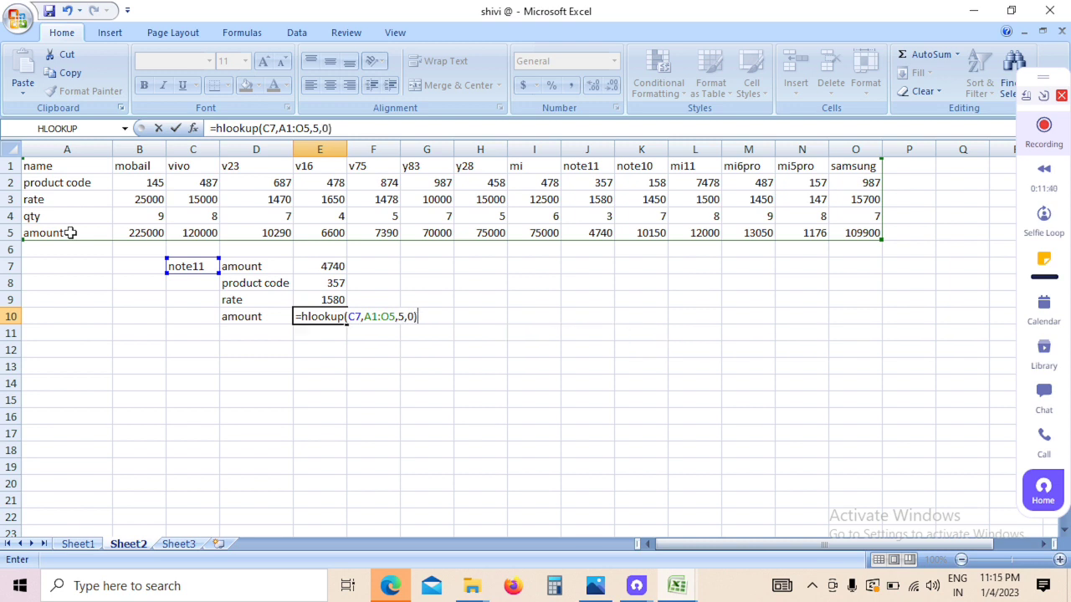
key("Return")
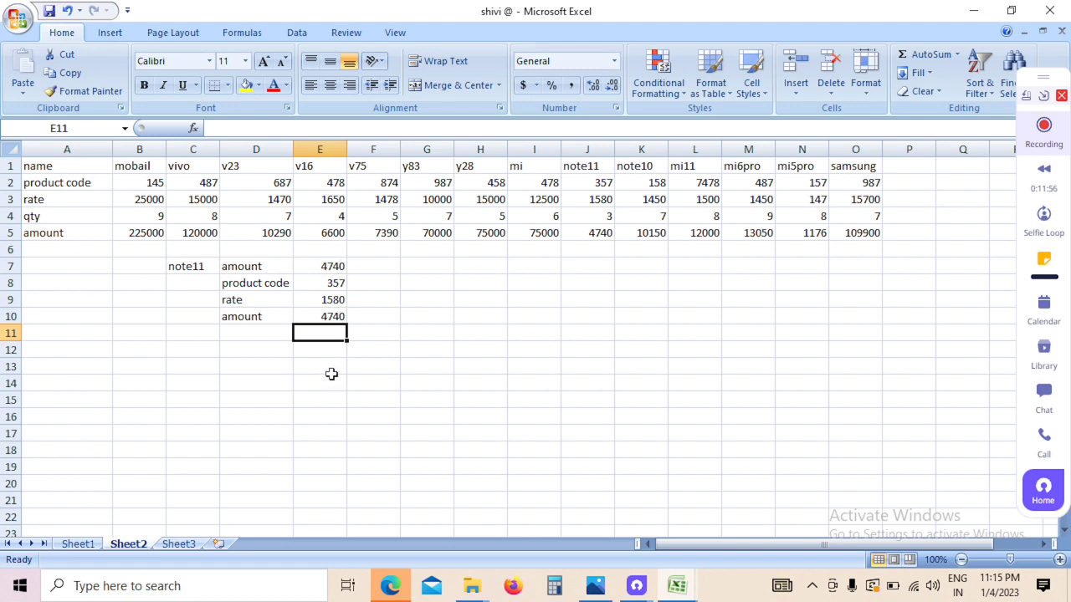
left_click(258, 335)
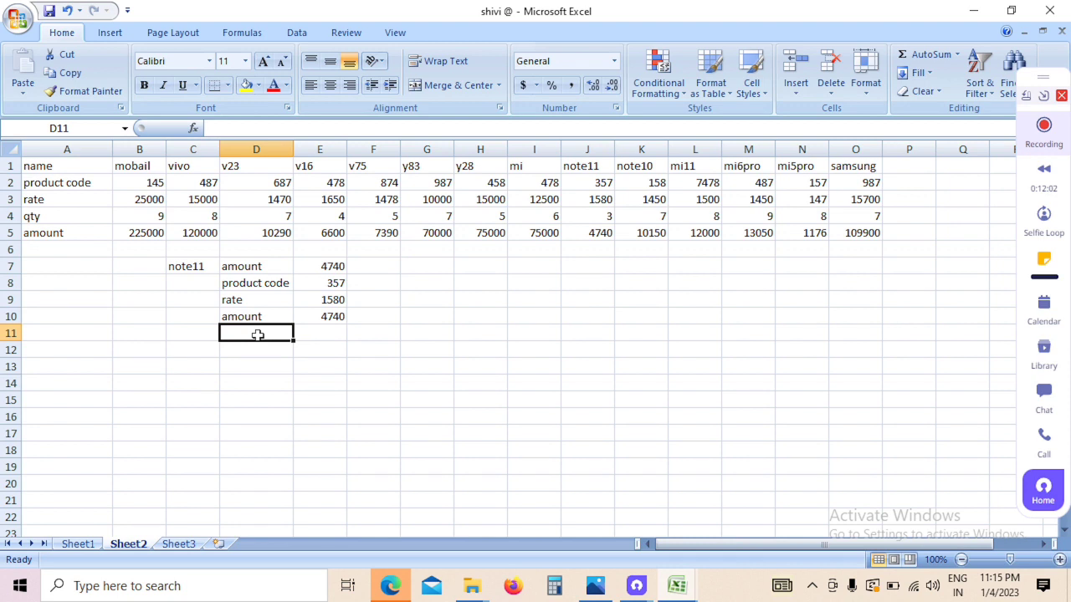
Step: Label D11 as qty and start an HLOOKUP formula in E11 with C7 as the lookup value
type("qty")
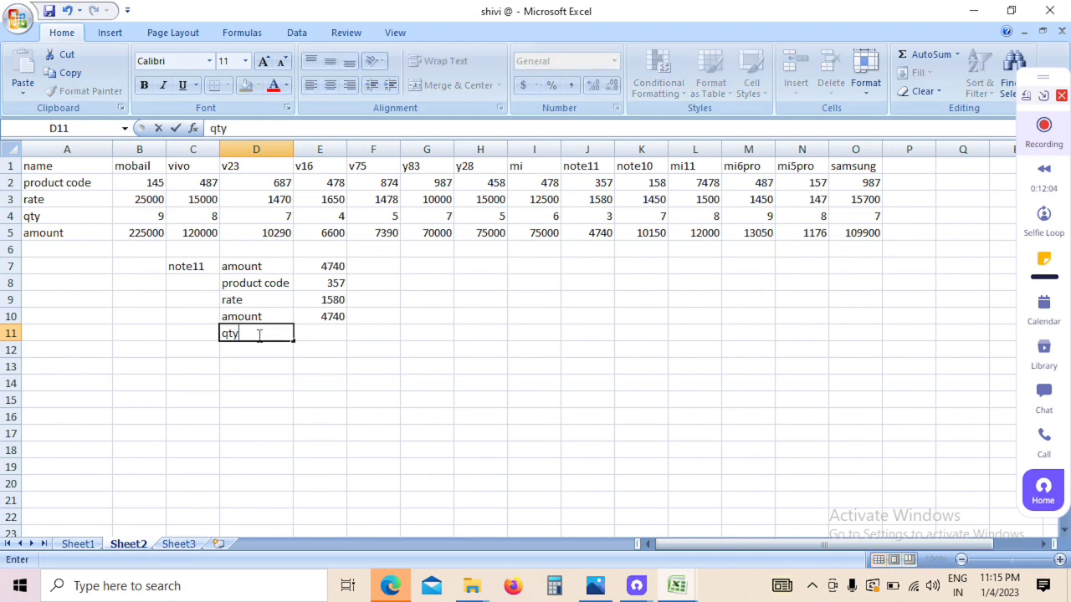
left_click(342, 335)
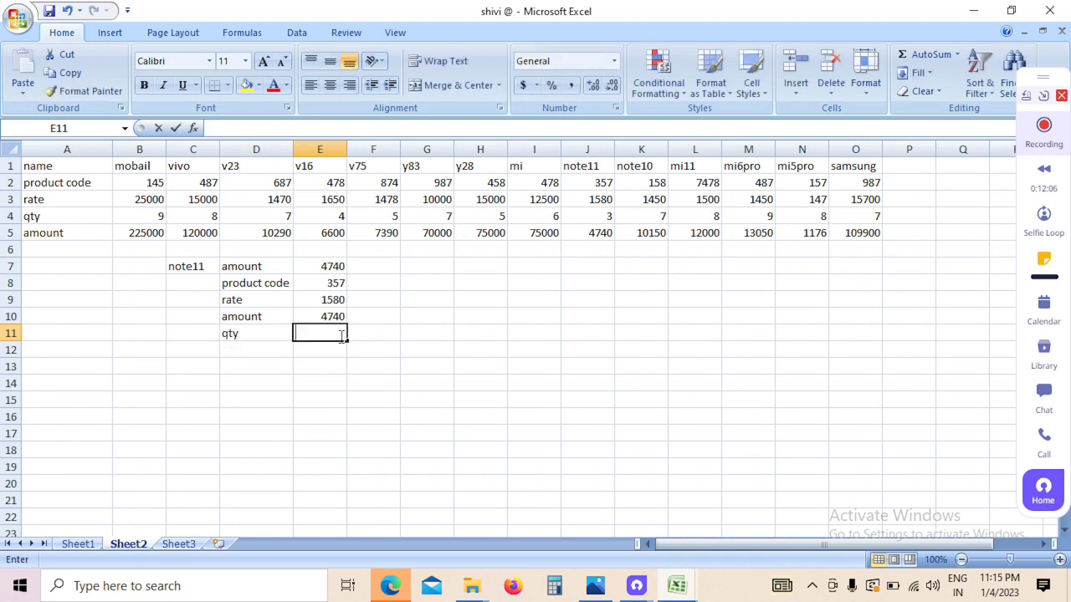
type("=hloo")
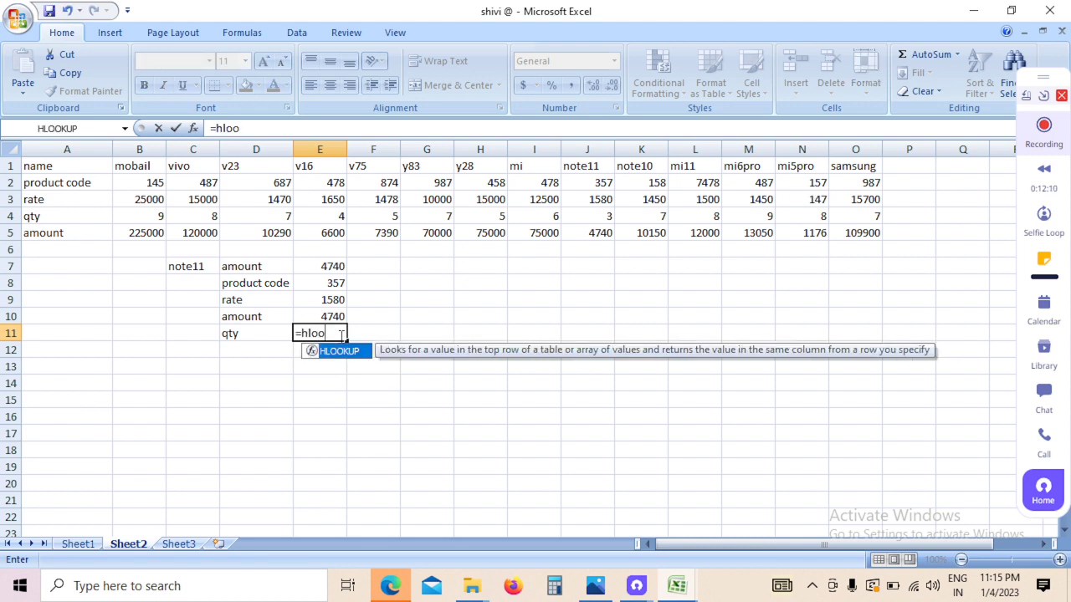
type("kup")
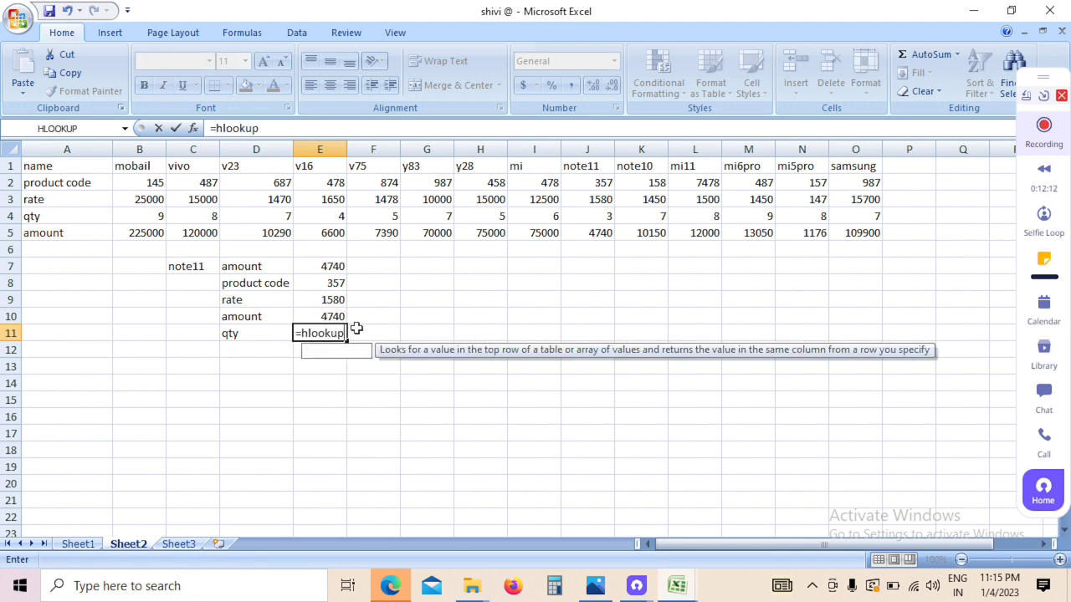
type("(")
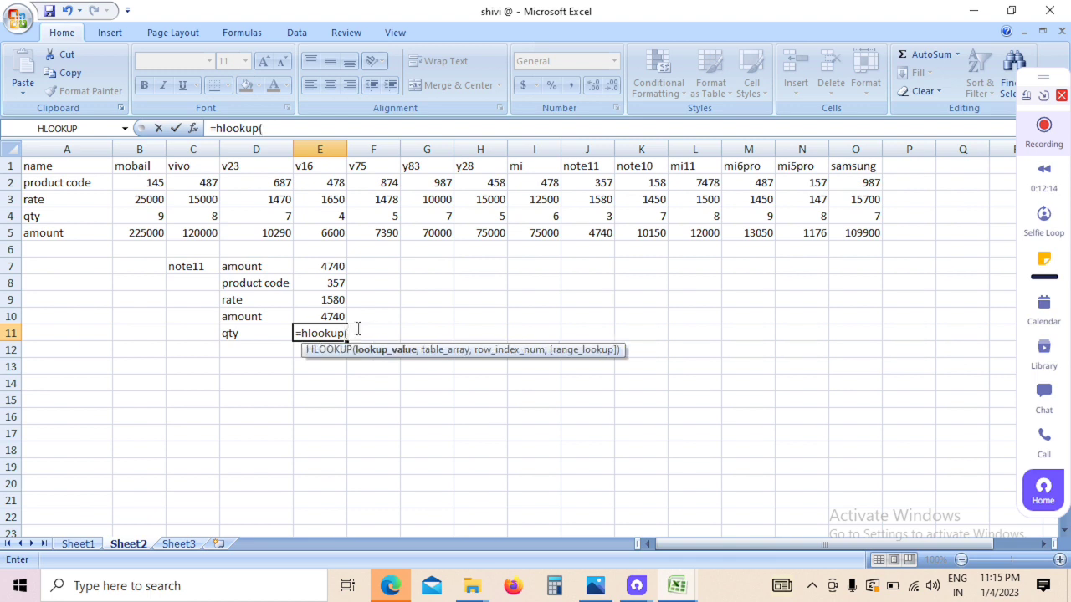
left_click(190, 267)
type(",")
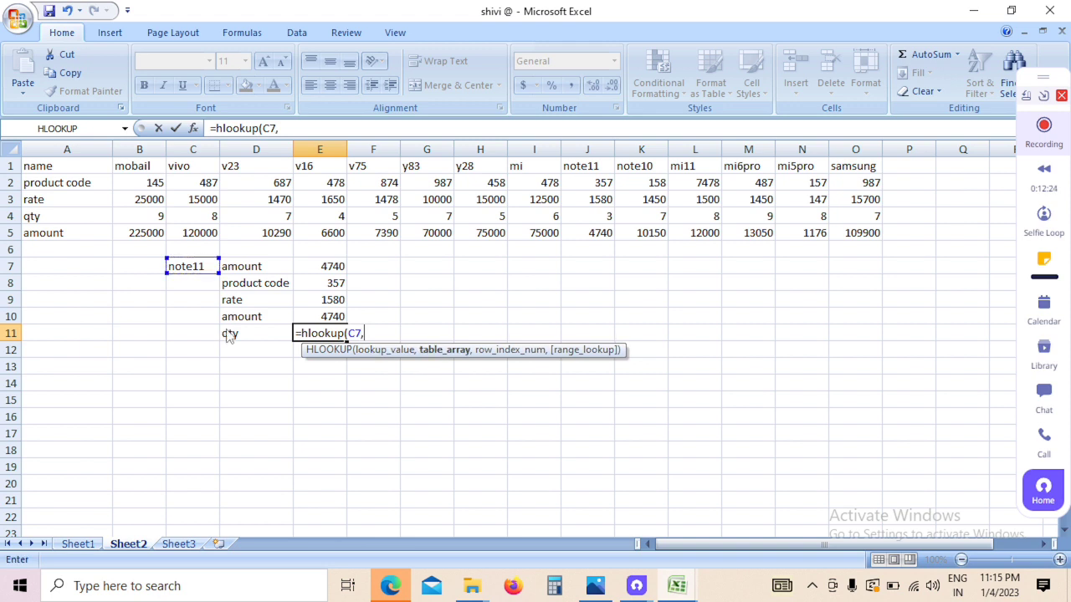
Step: Complete the E11 HLOOKUP formula with table range A1:O5, row index 4 and range lookup 0
left_click(52, 167)
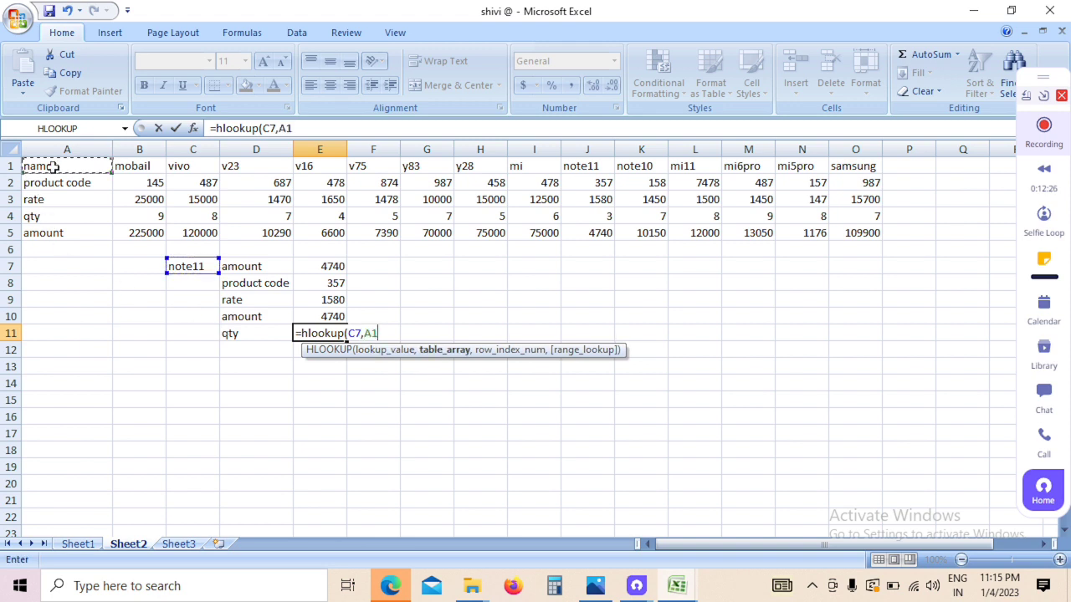
left_click_drag(51, 168, 855, 231)
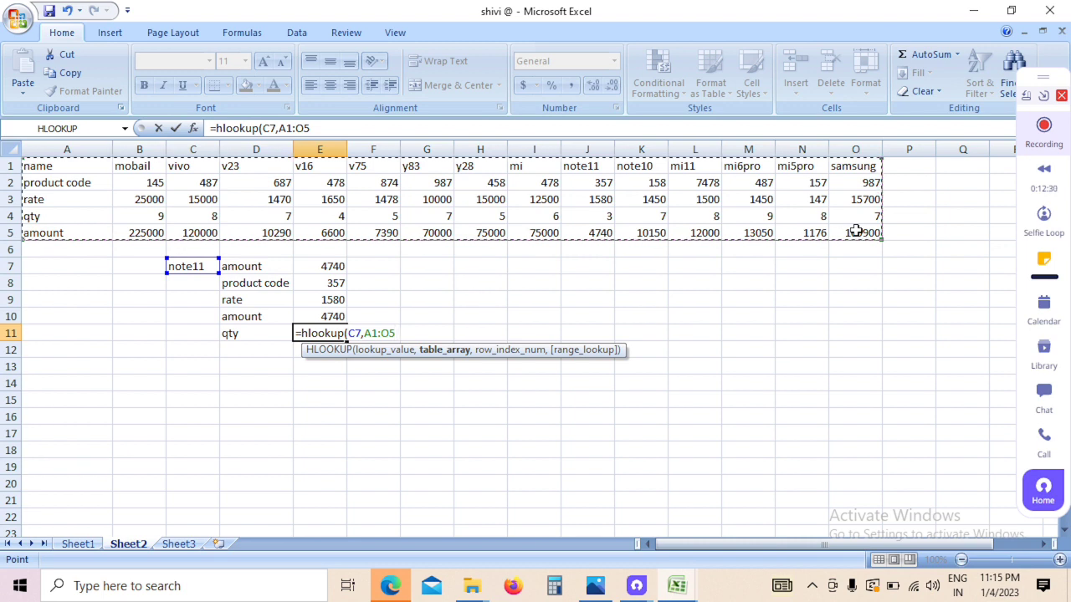
type(",")
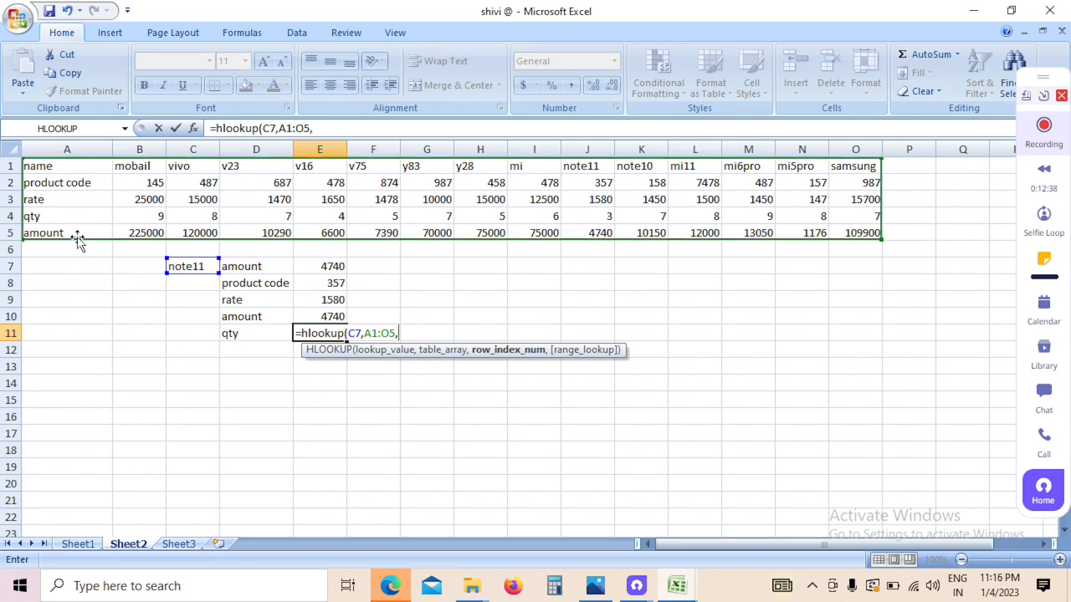
type("4")
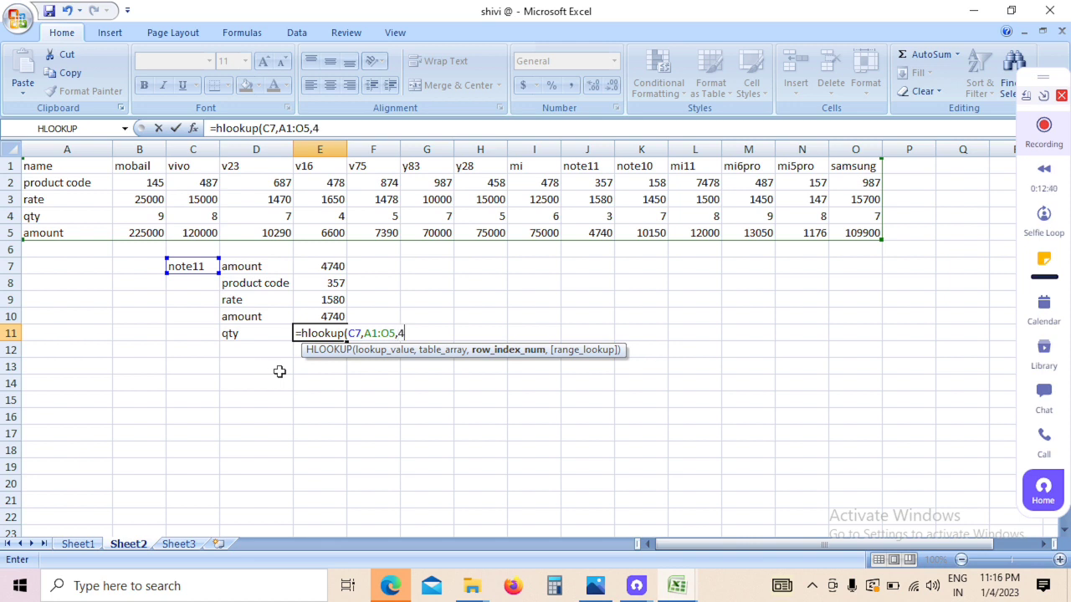
type(",")
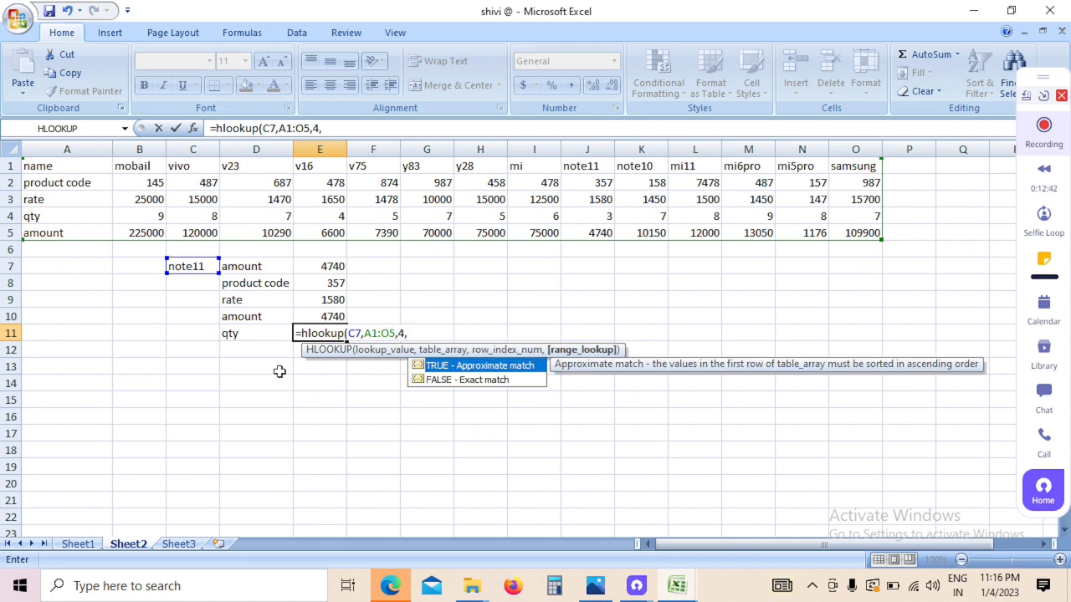
type("0)")
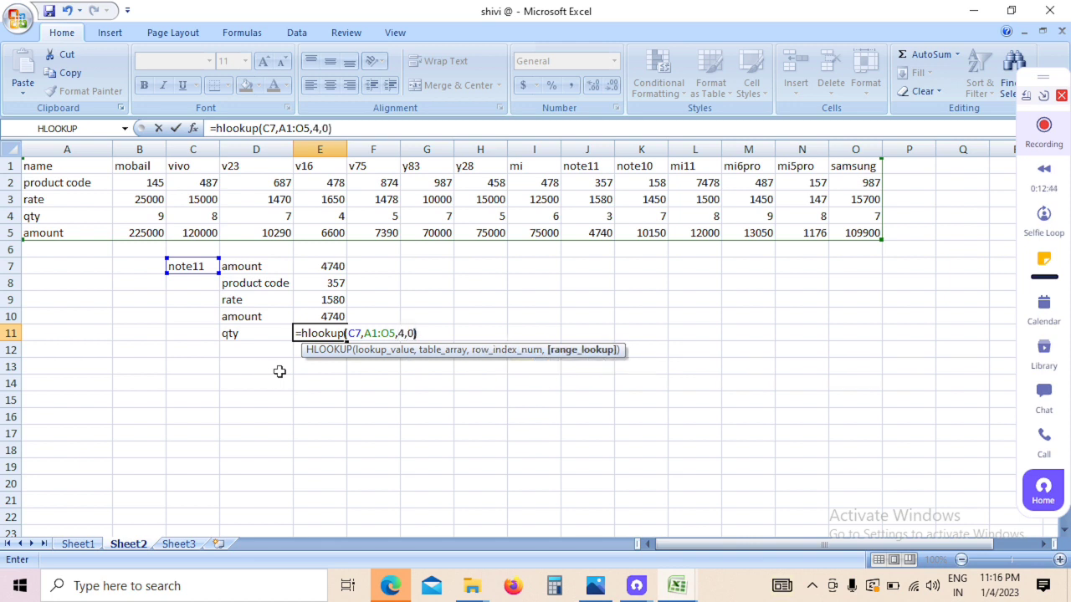
key("Return")
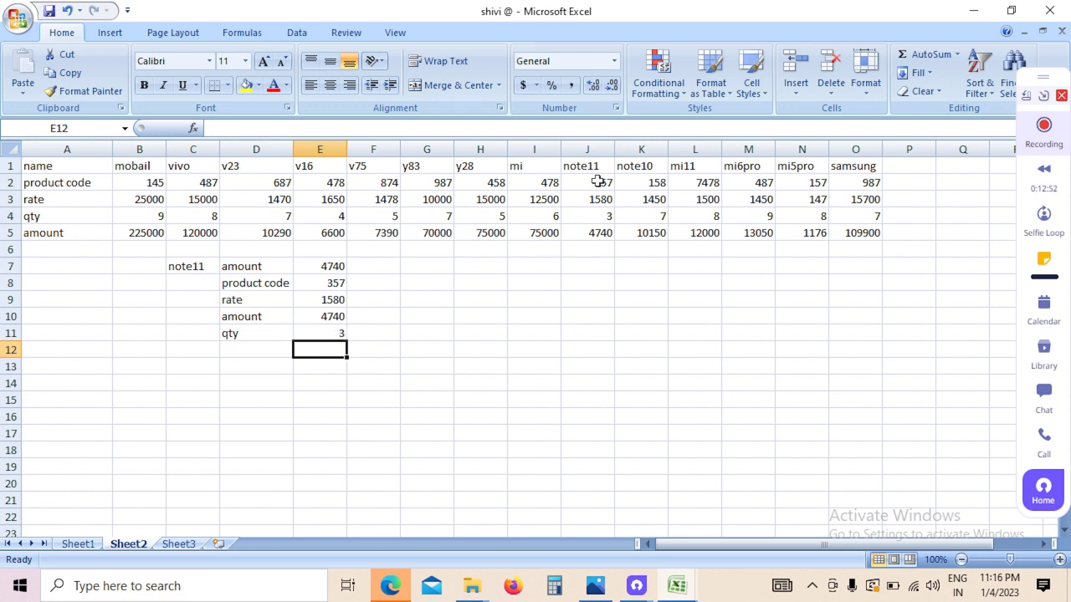
Step: Check note11's amount in the source table, and replace the lookup name in C7 with v16
left_click(599, 234)
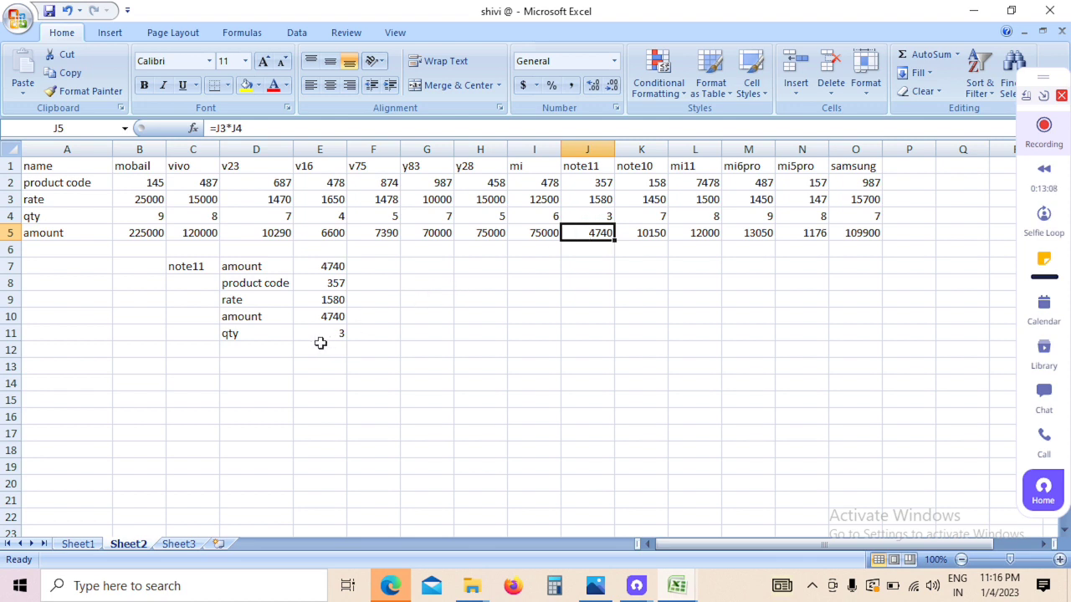
left_click(190, 267)
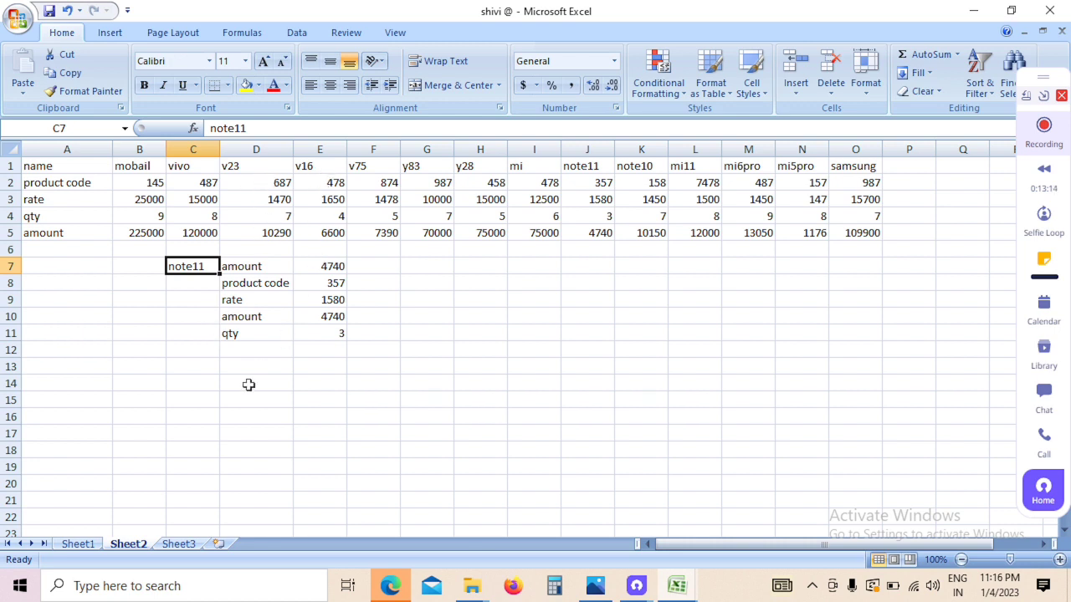
type("v16")
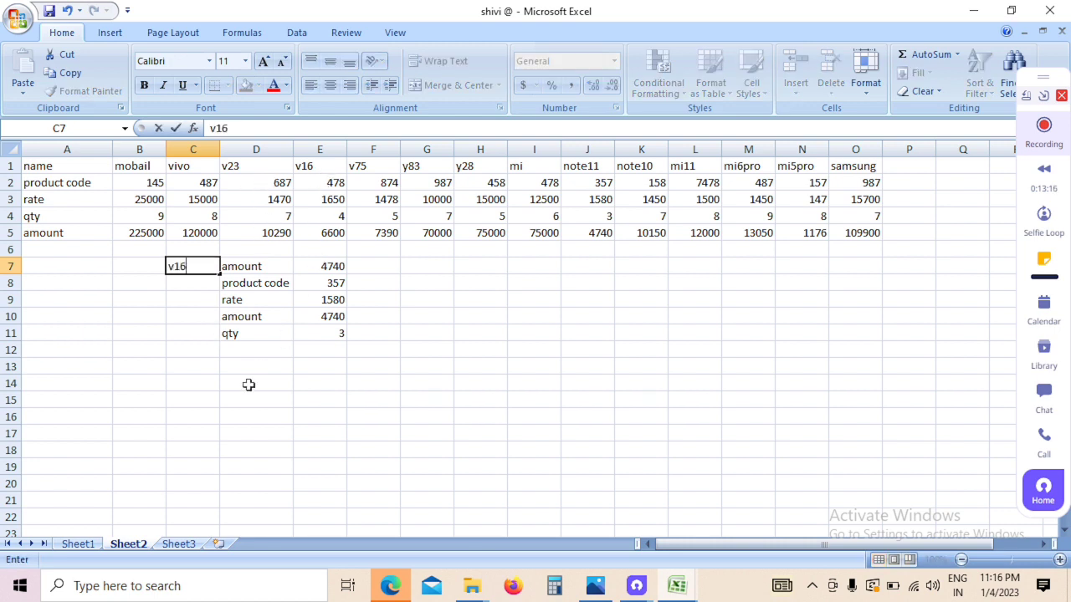
left_click(248, 385)
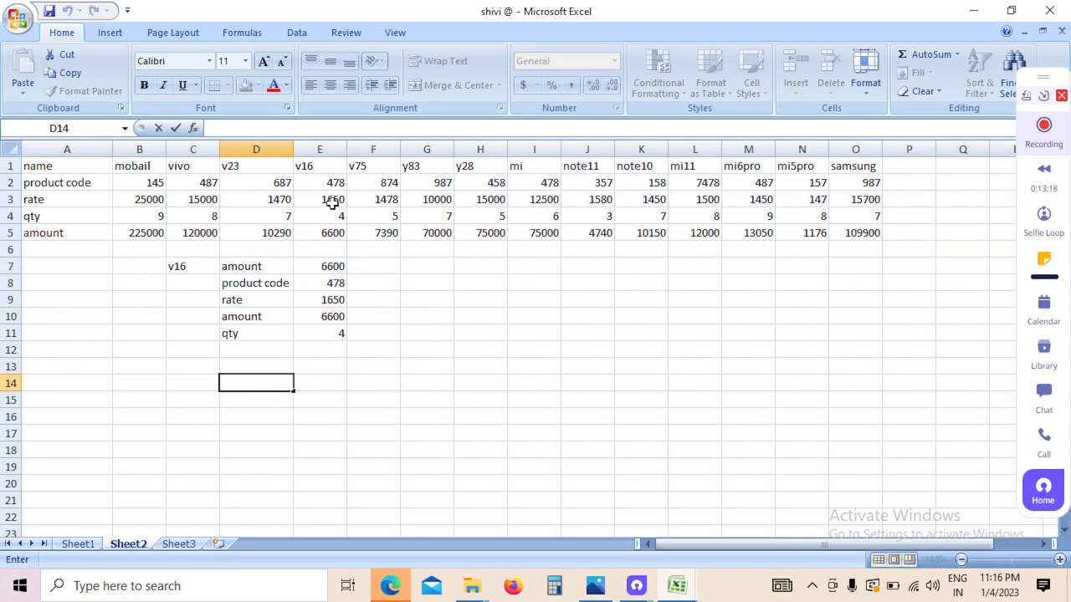